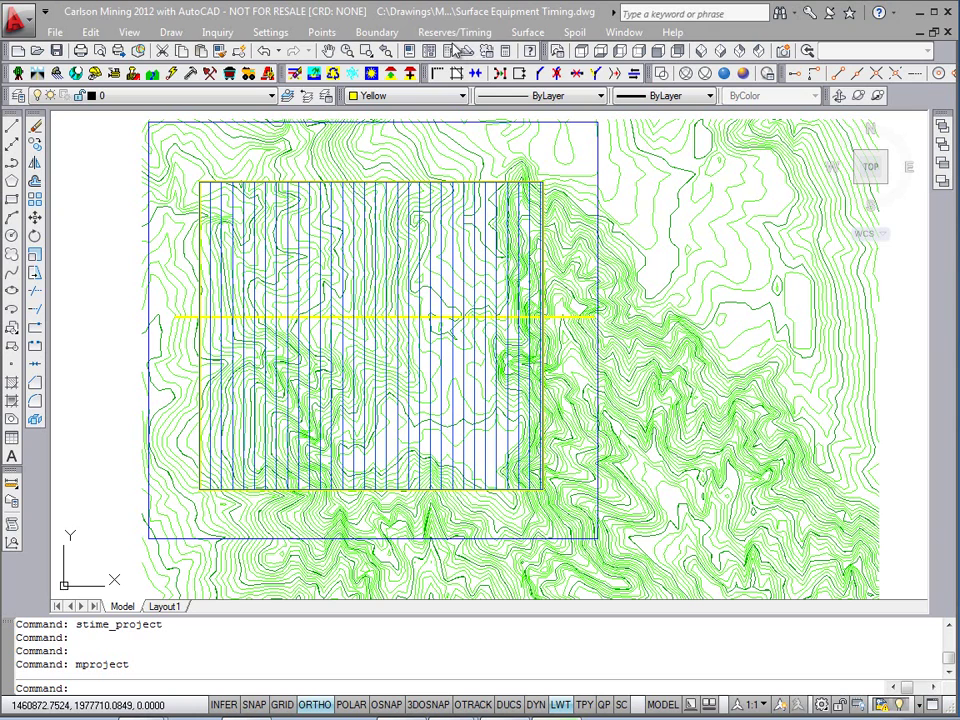
Open the Timing Project Manager for the surface equipment timing project
click(460, 33)
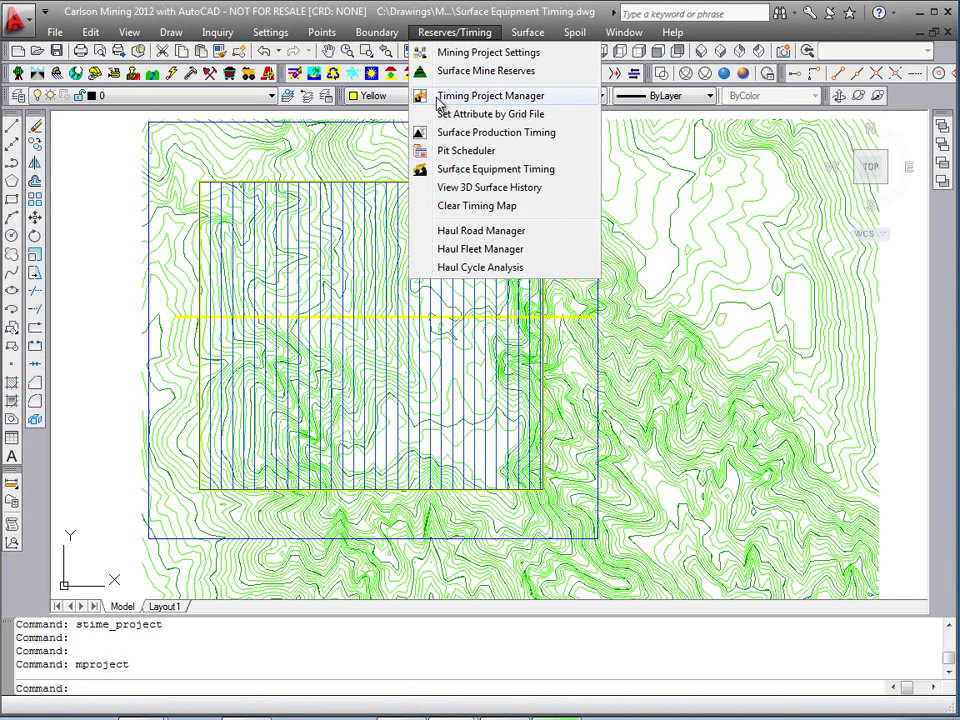
click(510, 100)
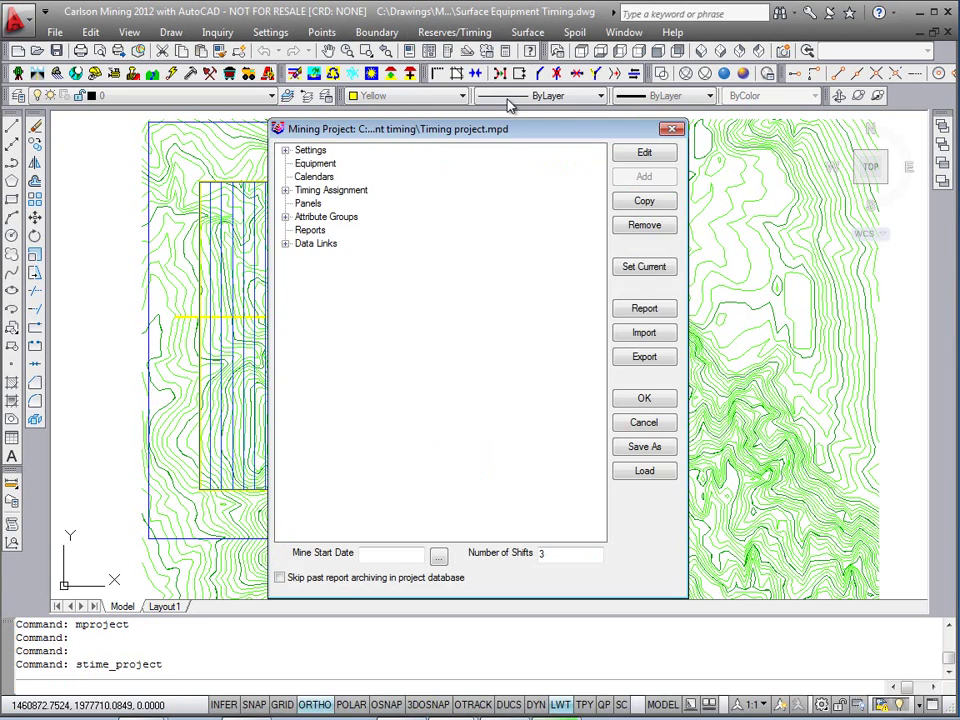
drag(462, 135, 455, 135)
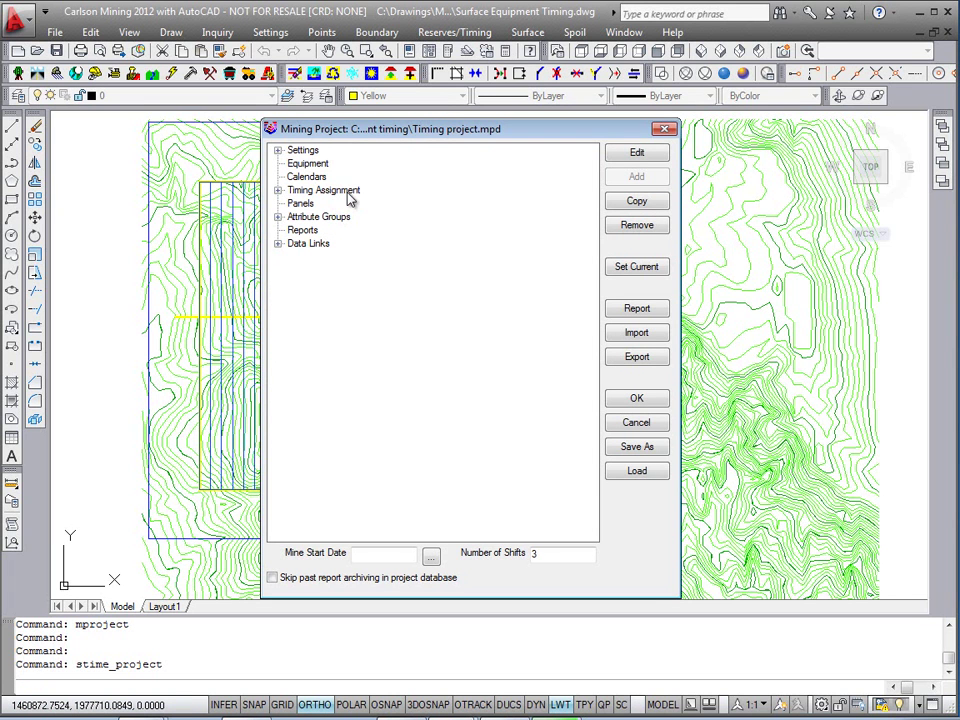
drag(455, 129, 458, 128)
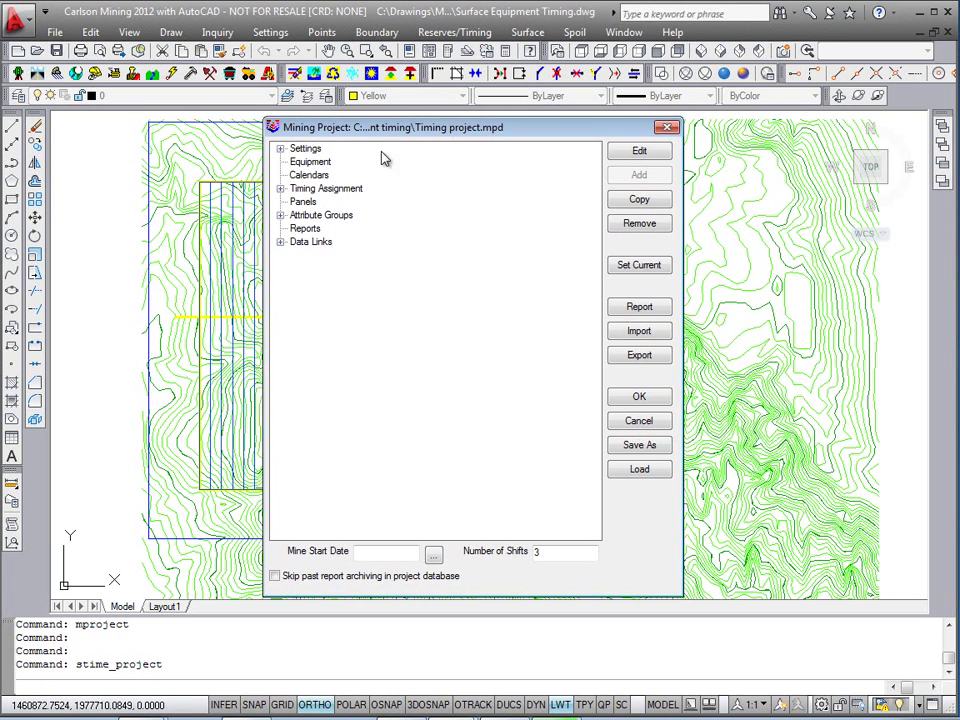
Try to add a new Fleet equipment set to the mining project
click(311, 162)
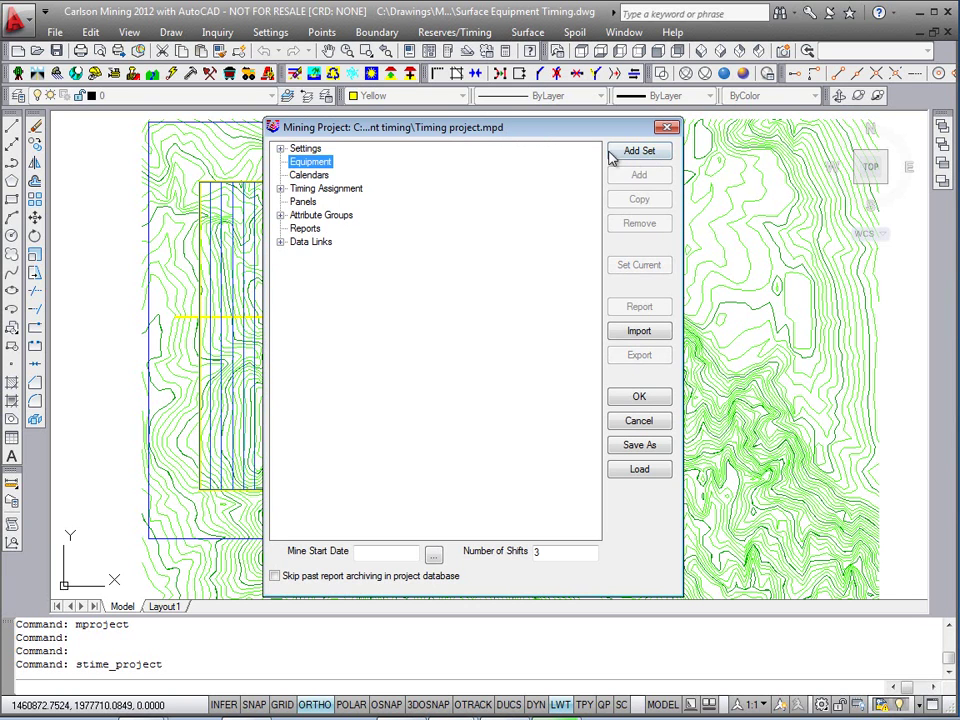
click(651, 156)
drag(419, 316, 401, 300)
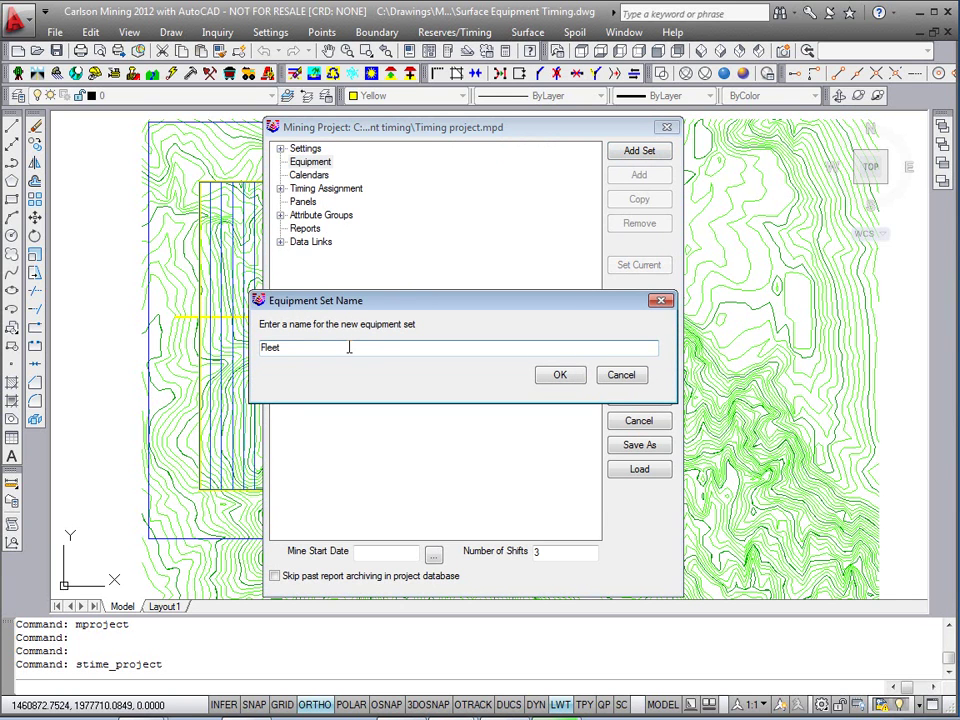
key(Return)
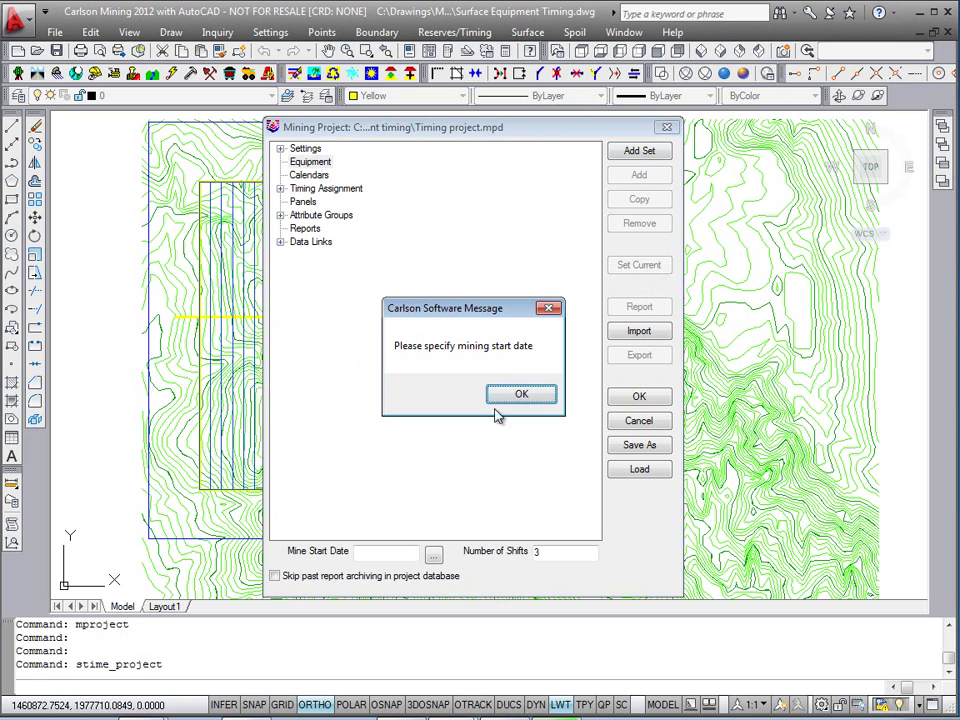
key(Return)
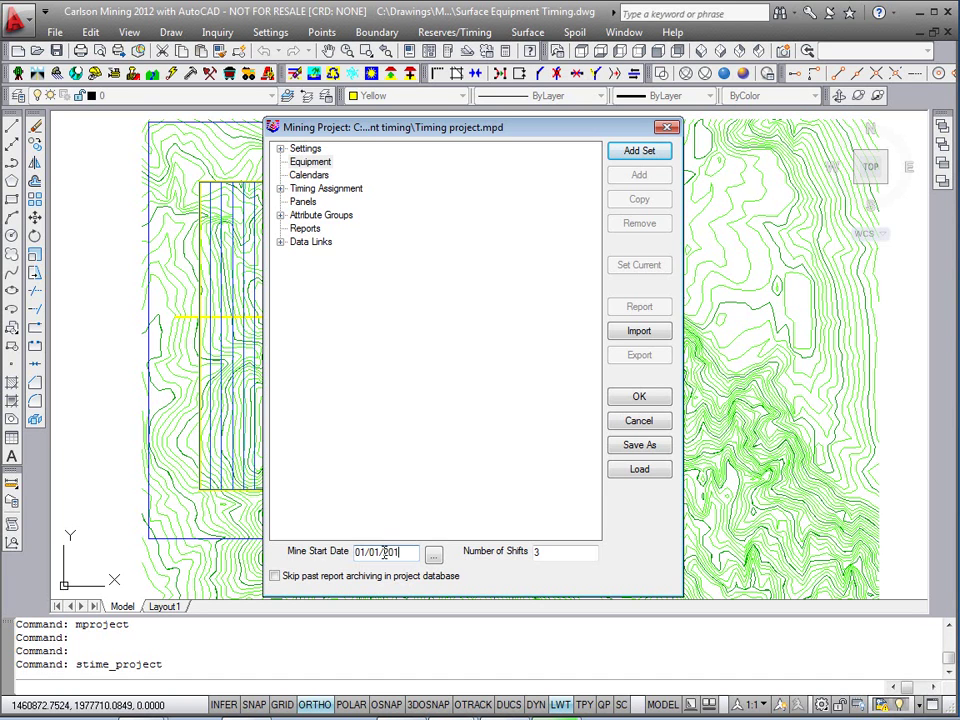
Set the mine start date to 01/01/2013 and the number of shifts to 2
double_click(545, 552)
text(2)
Add an equipment set named Fleet1 to the project
click(311, 162)
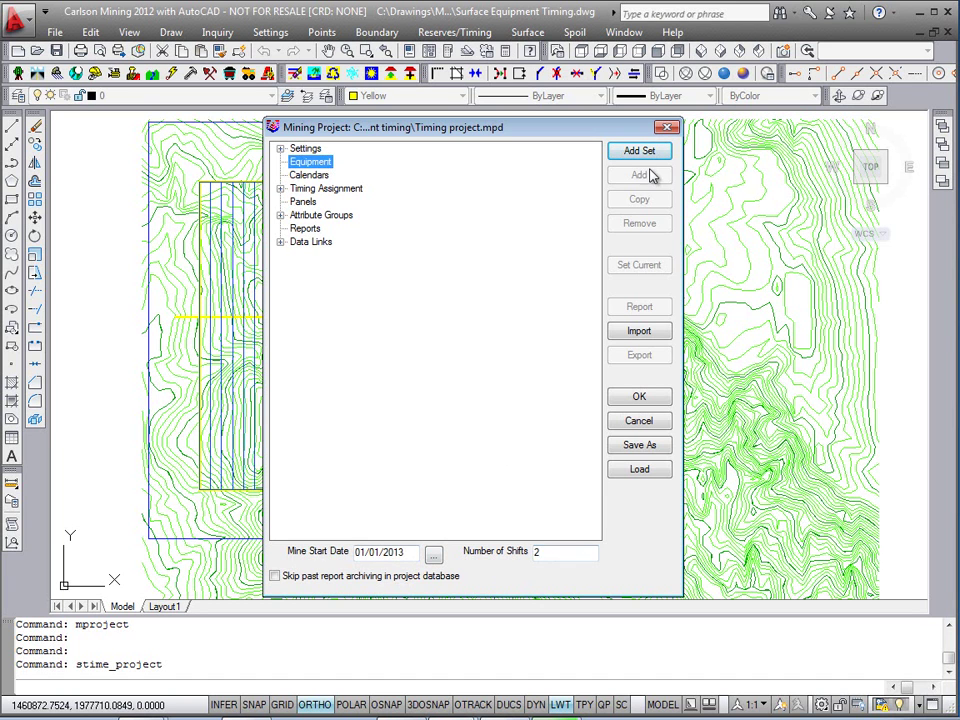
click(640, 151)
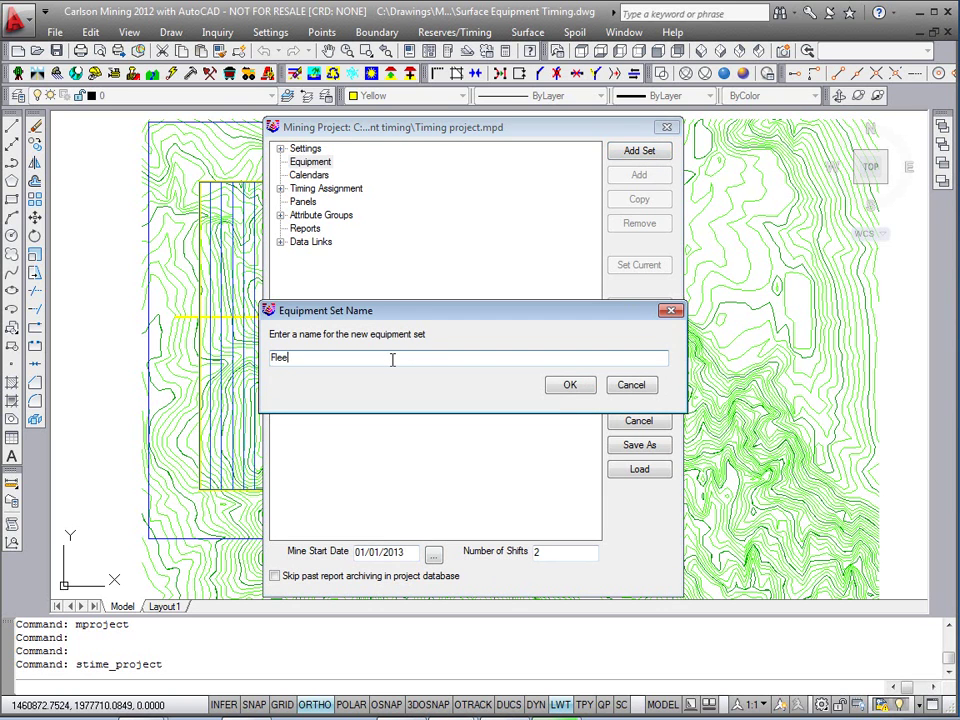
key(Return)
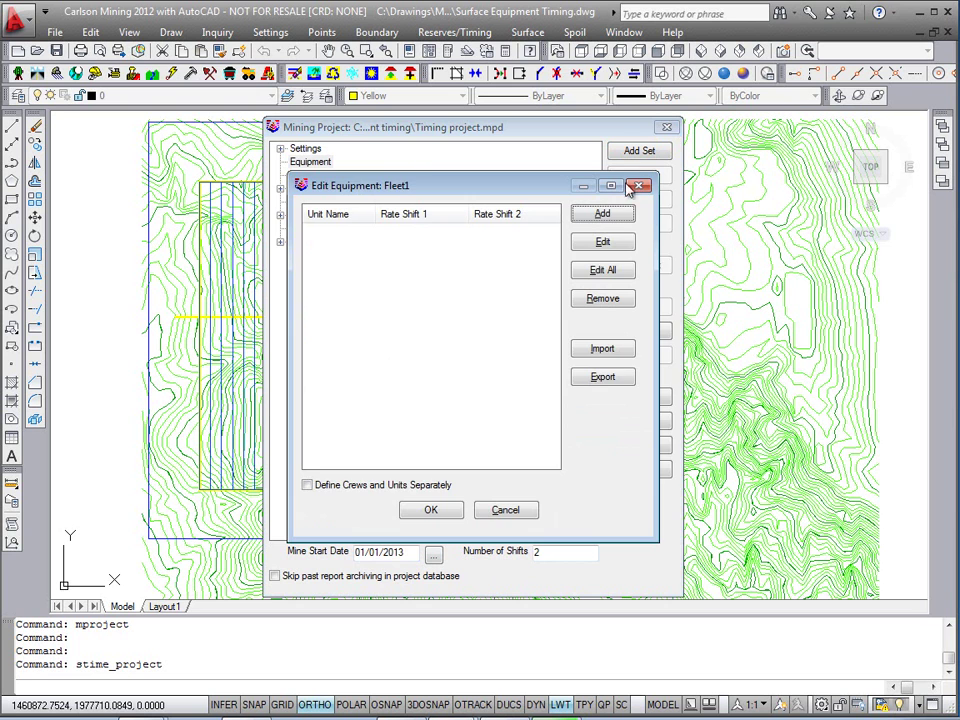
Add an equipment unit named Dragline101 to Fleet1 with its production measured in cubic yards
click(603, 215)
drag(452, 198, 456, 190)
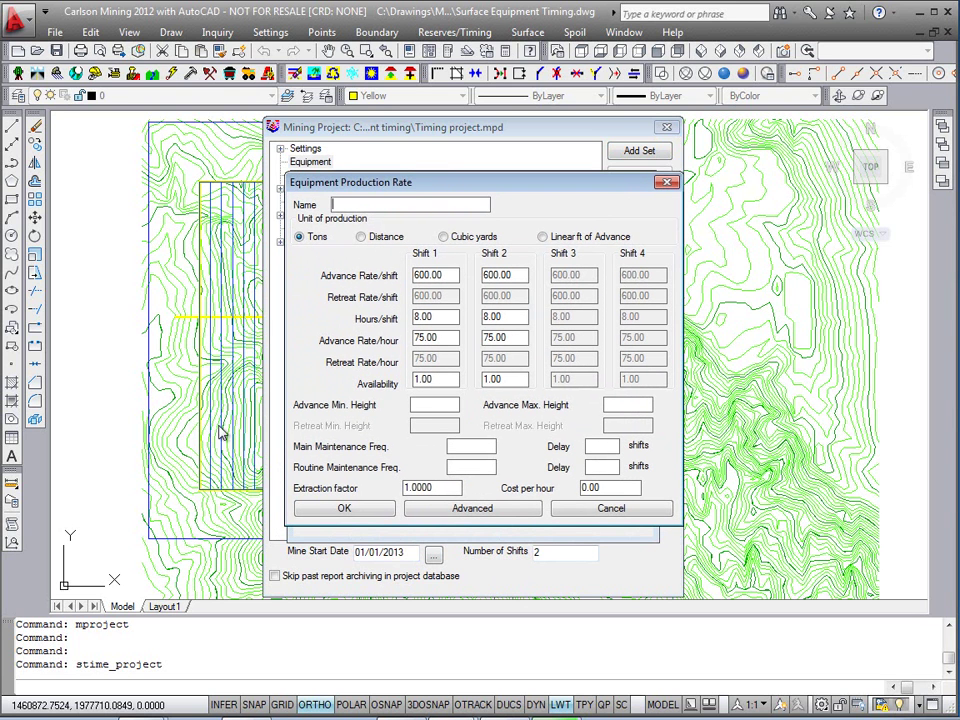
click(370, 207)
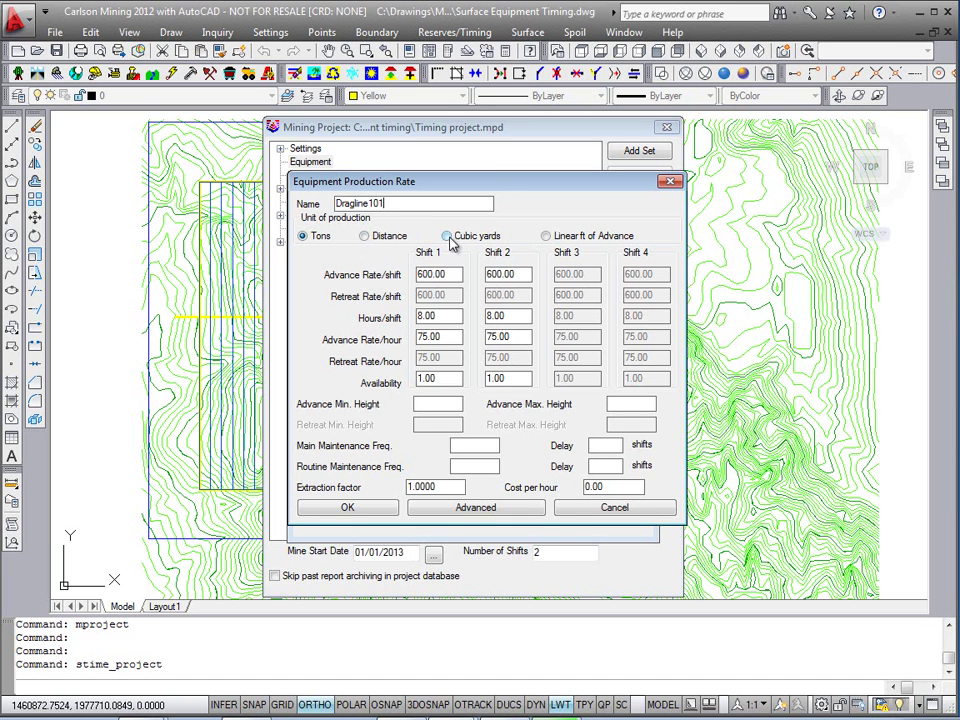
click(447, 237)
Give Dragline101 12 hours per shift and an advance rate of 2000 per hour for shifts 1 and 2, and accept the unit
drag(452, 273, 390, 278)
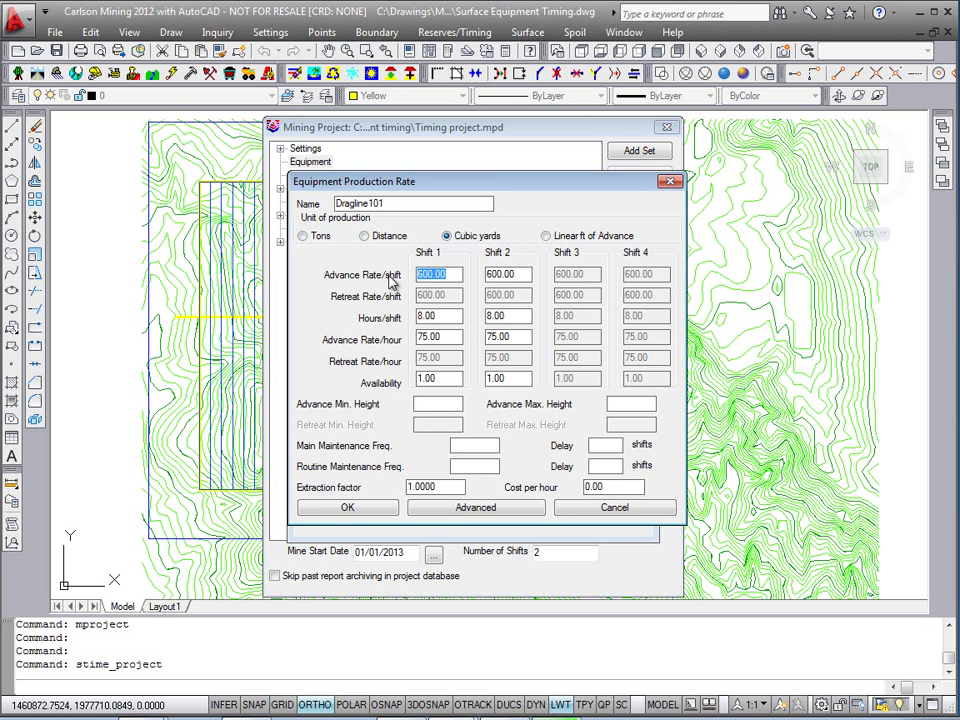
click(424, 316)
text(12)
key(Tab)
text(12)
key(Tab)
text(2000)
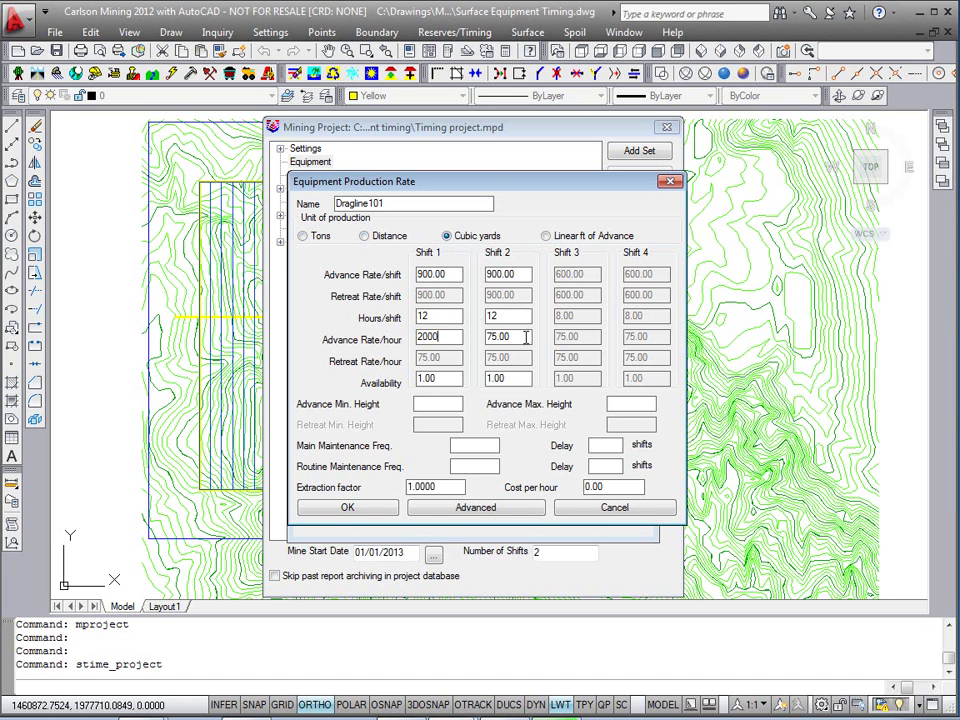
key(Tab)
text(2000)
click(452, 317)
double_click(458, 273)
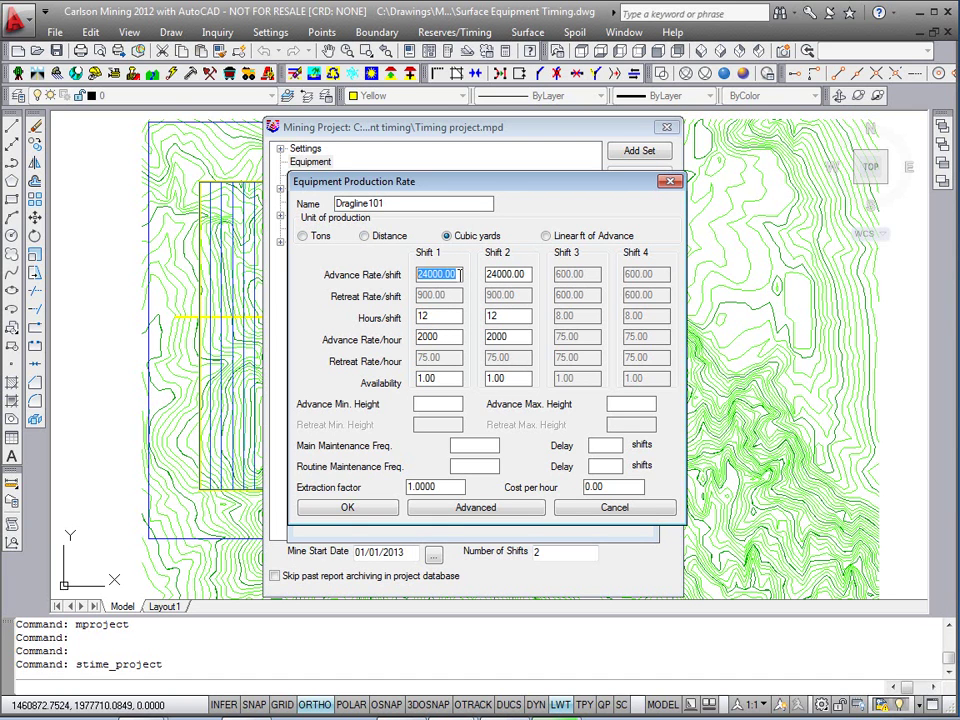
click(520, 274)
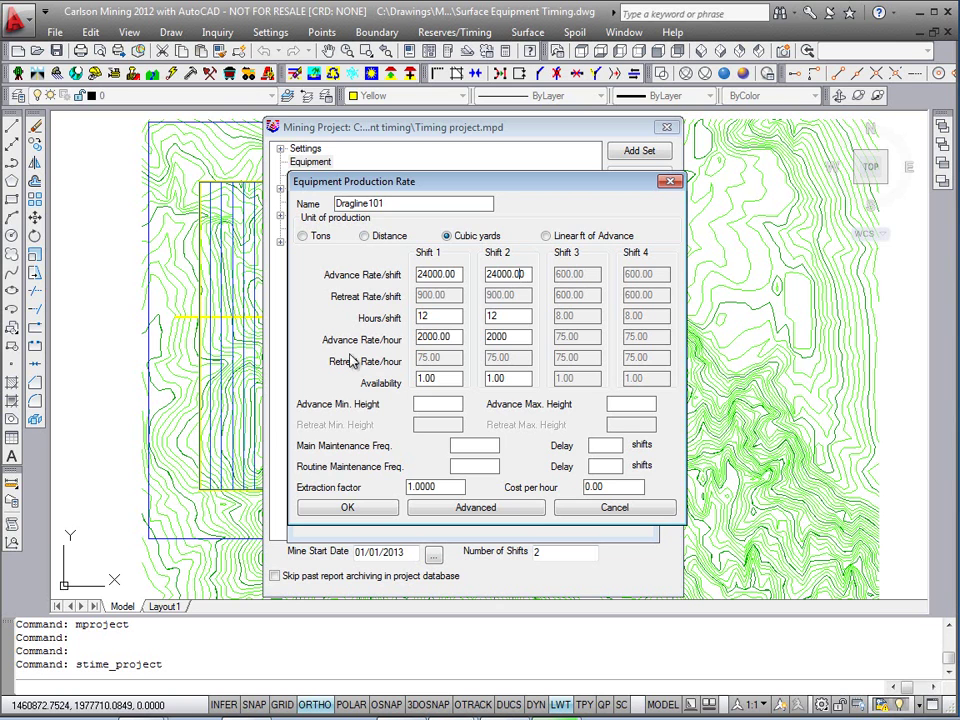
click(347, 507)
Add a second equipment unit named Shovel2 with its production measured in cubic yards
click(602, 215)
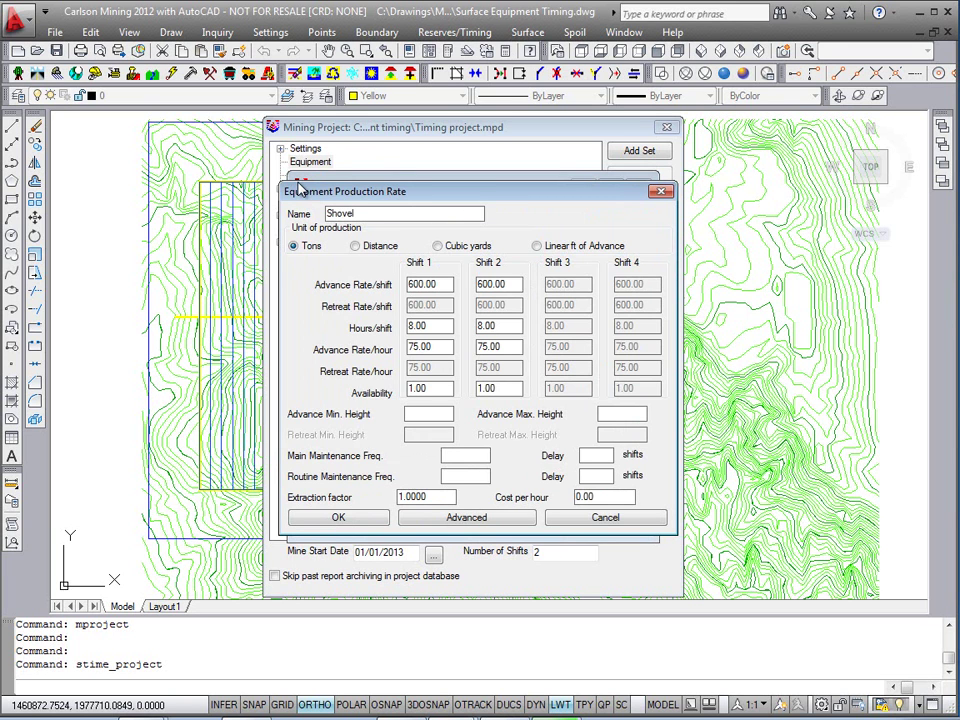
click(440, 246)
drag(482, 193, 476, 188)
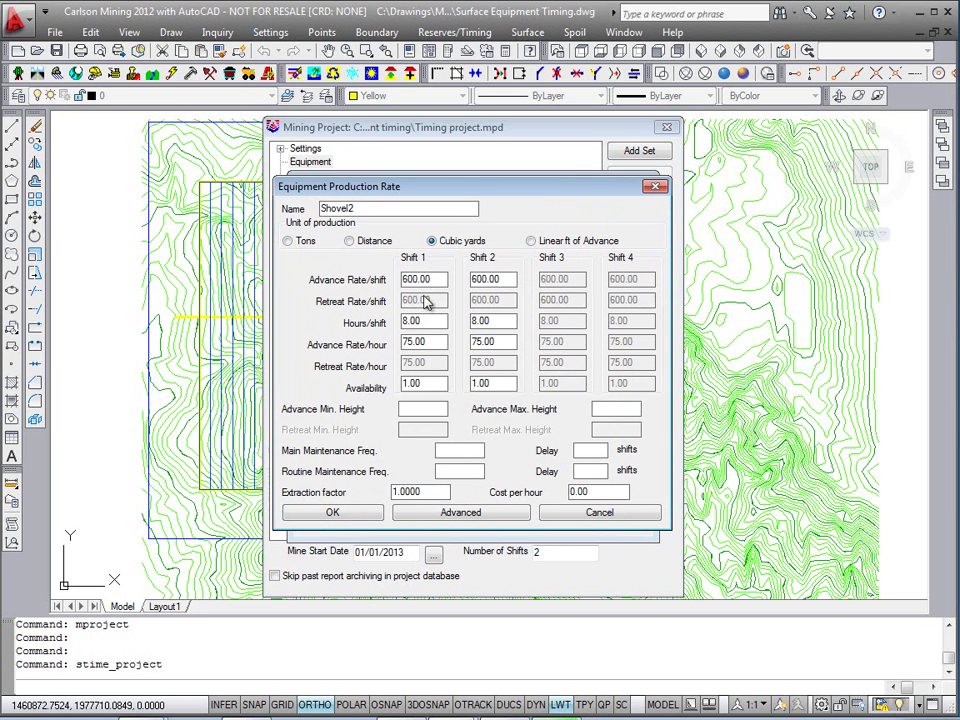
drag(423, 279, 385, 284)
drag(477, 192, 480, 172)
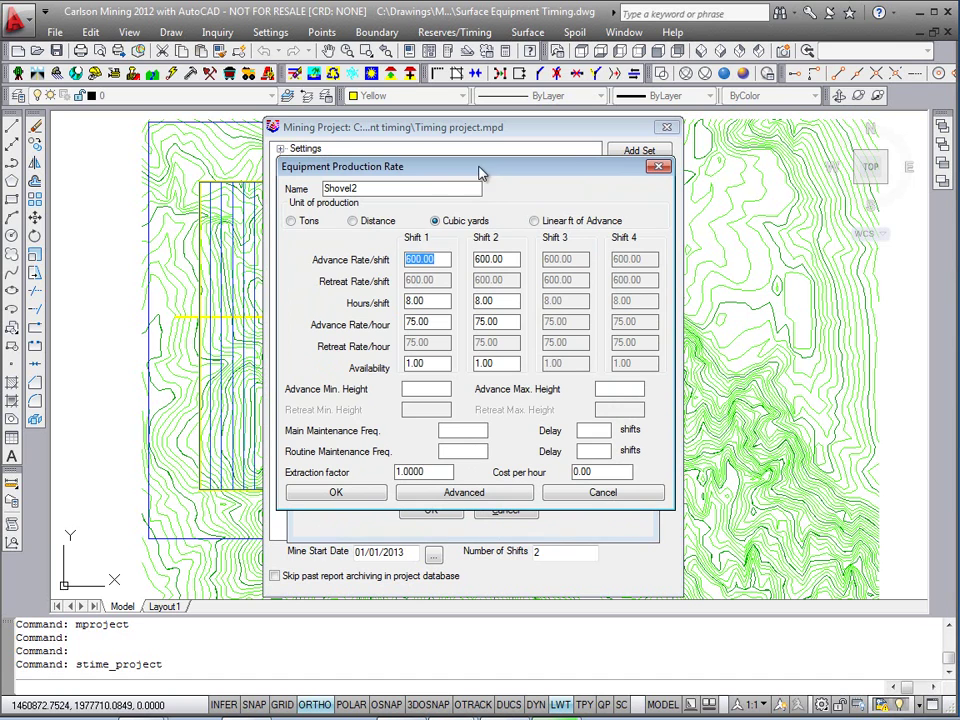
Give Shovel2 12 hours per shift and an advance rate of 1500 per hour for shifts 1 and 2, and accept the unit
double_click(438, 302)
text(12)
key(Tab)
text(12)
double_click(420, 325)
text(1)
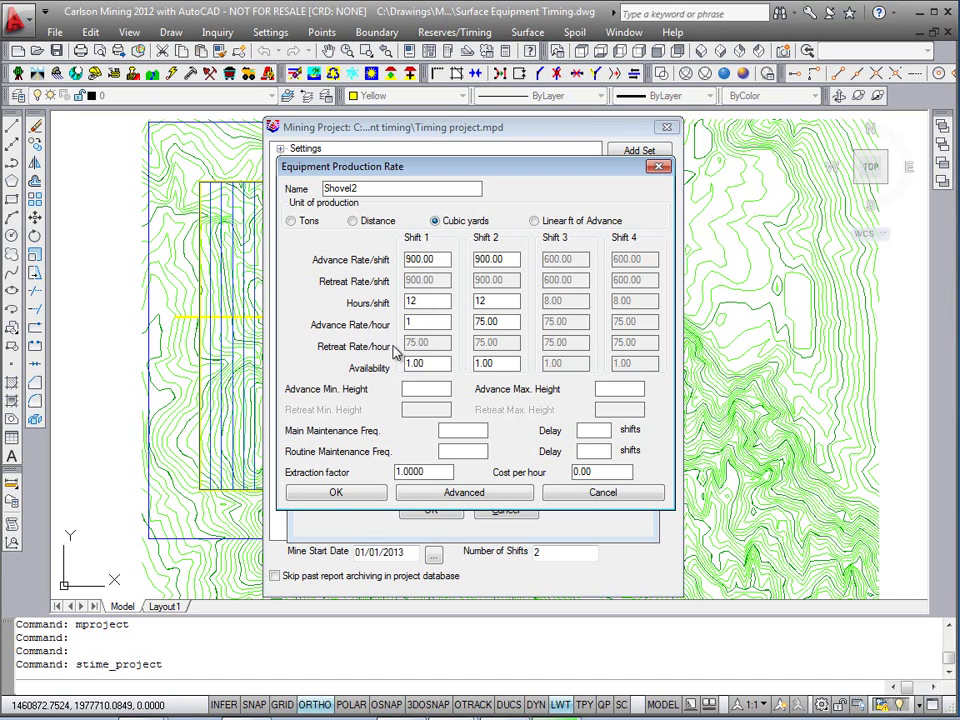
key(Tab)
text(1500)
click(510, 259)
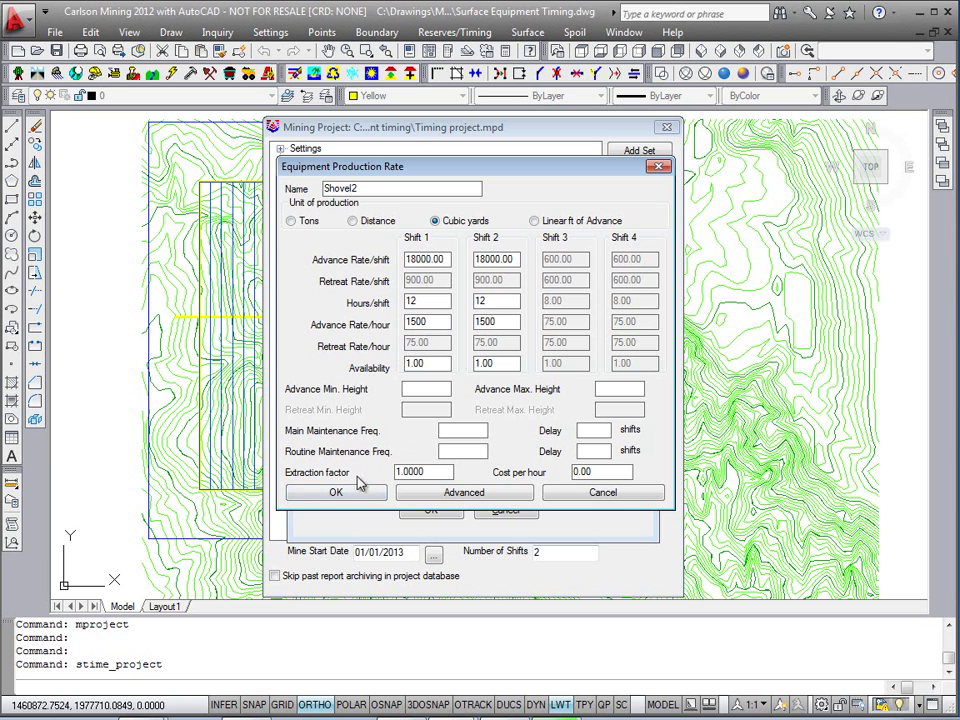
drag(447, 471, 369, 474)
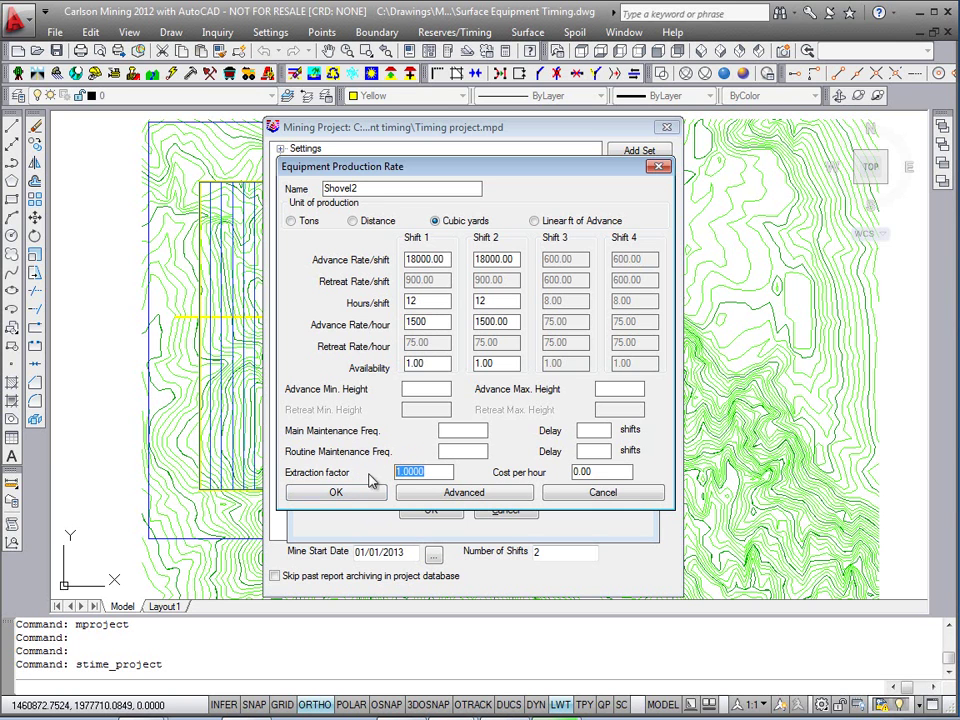
drag(496, 175, 491, 162)
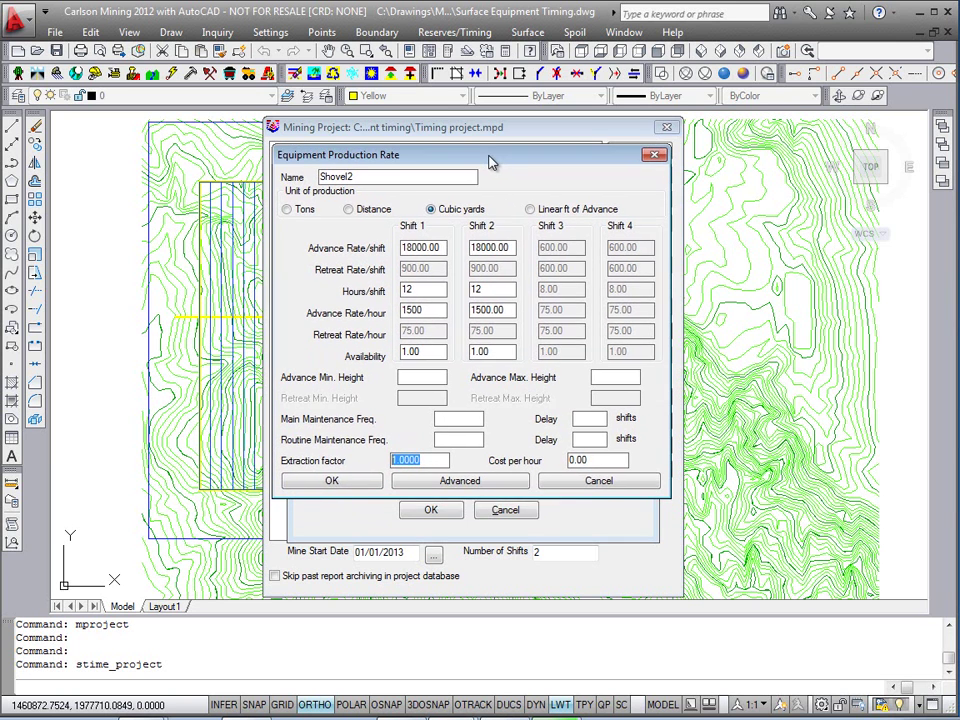
drag(435, 347, 368, 362)
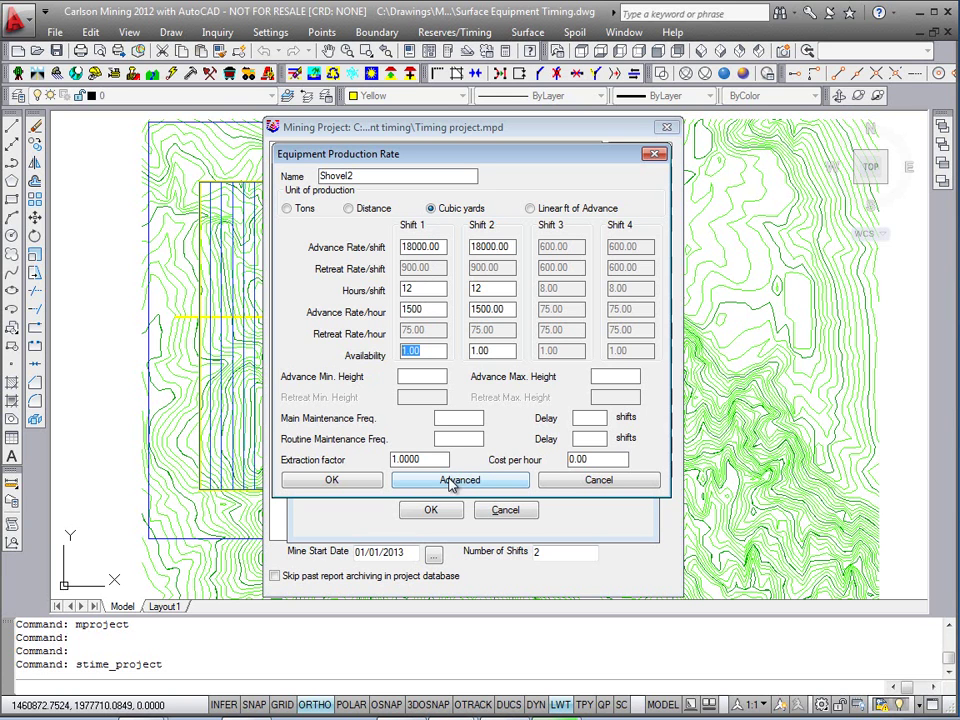
click(366, 484)
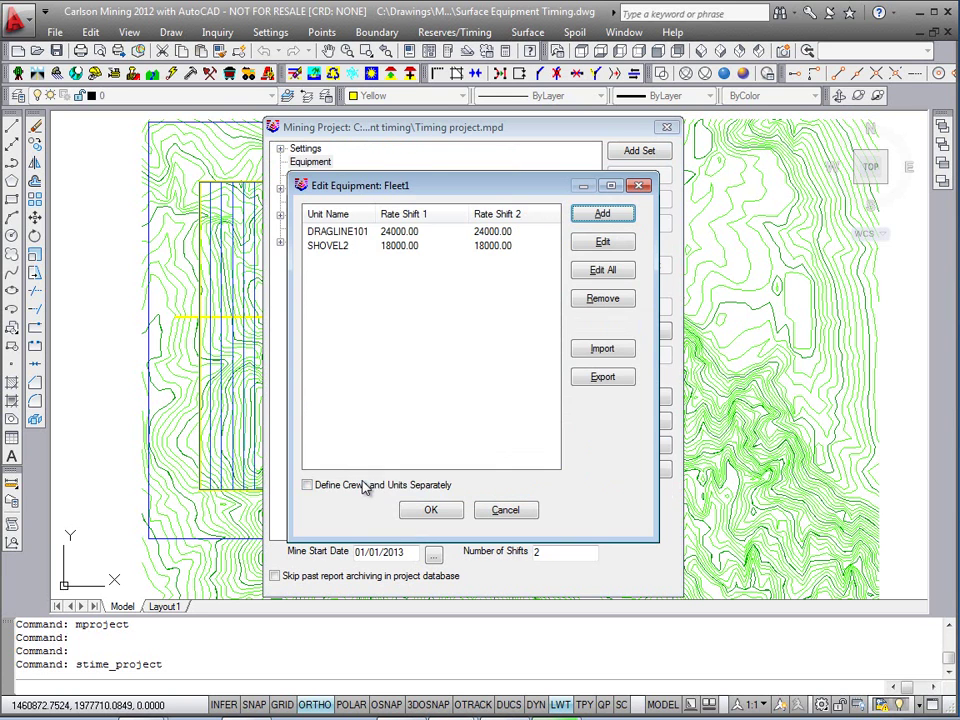
List benches 1, 2 and 3 in the bench-specific difficulty table of Dragline101's advanced production settings
click(337, 232)
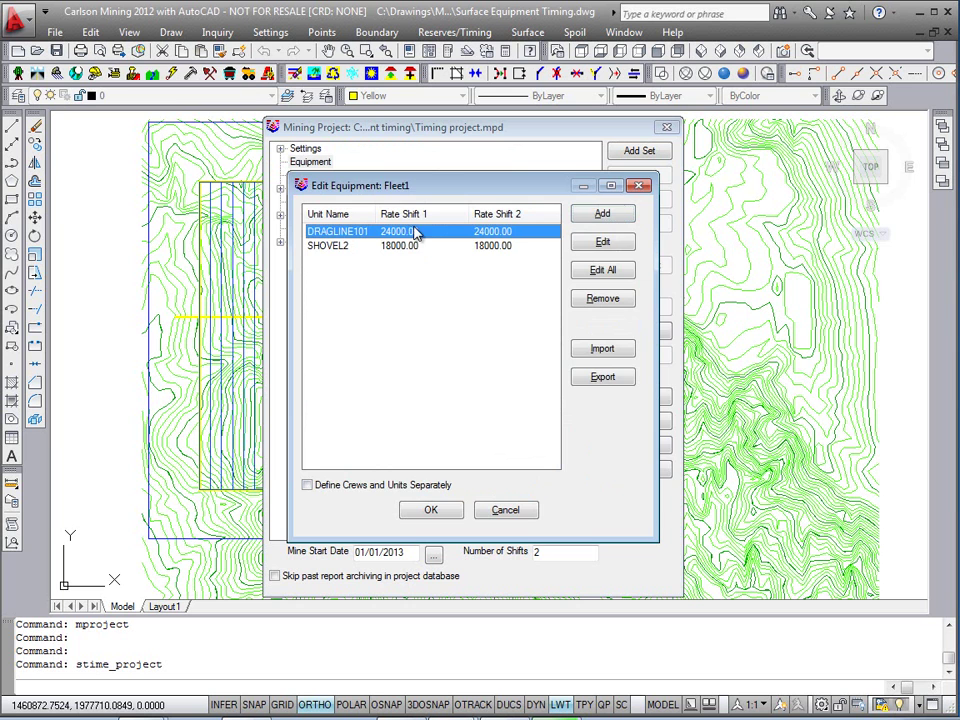
click(601, 242)
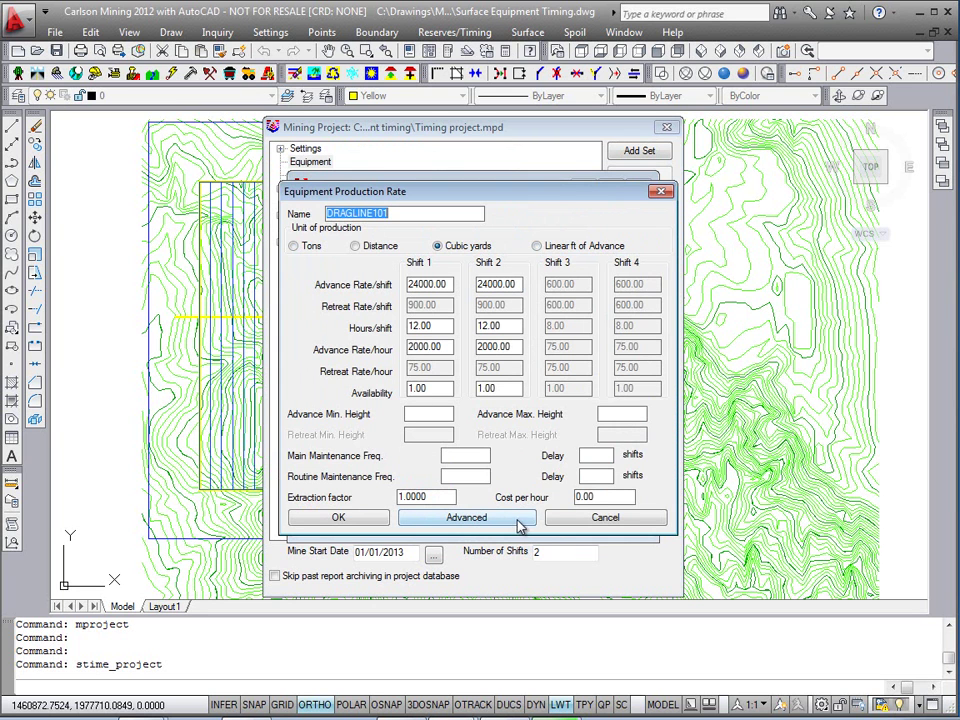
click(461, 519)
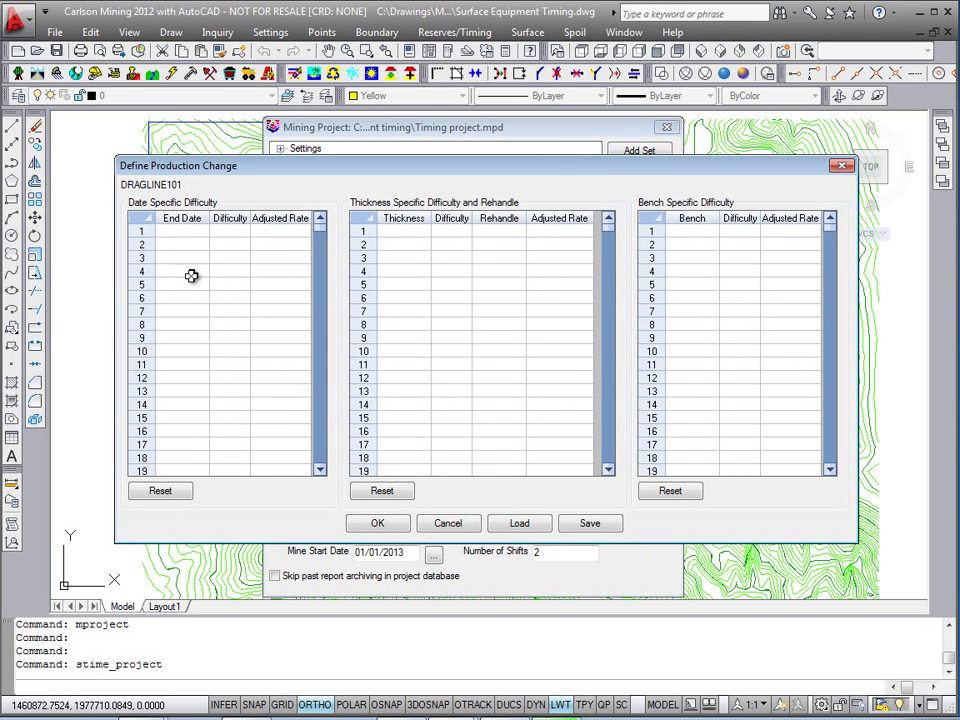
drag(506, 164, 502, 156)
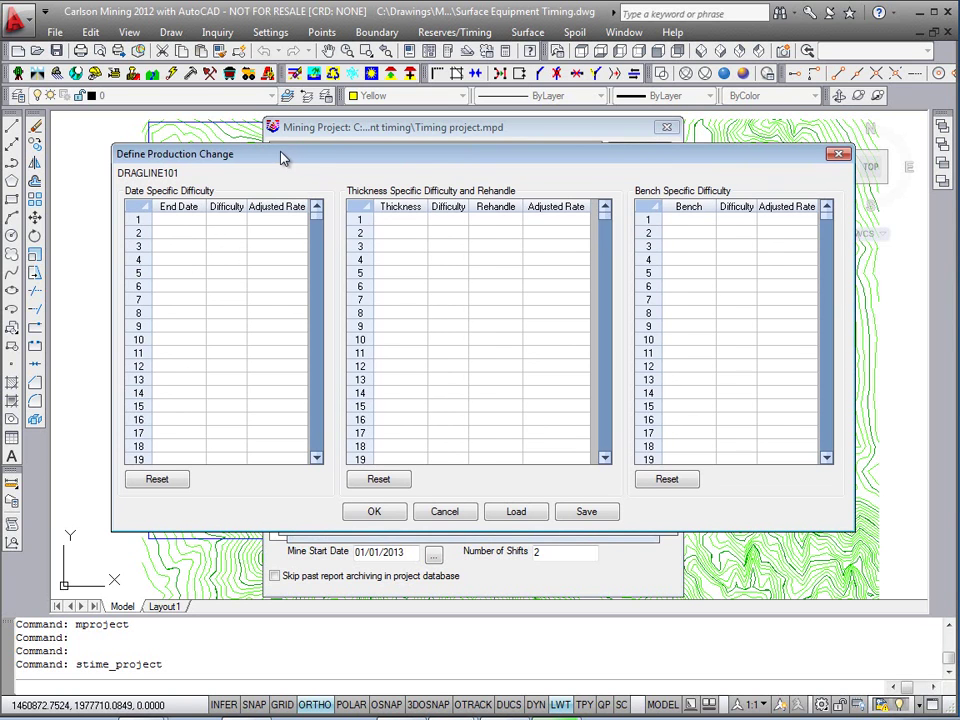
drag(287, 155, 281, 154)
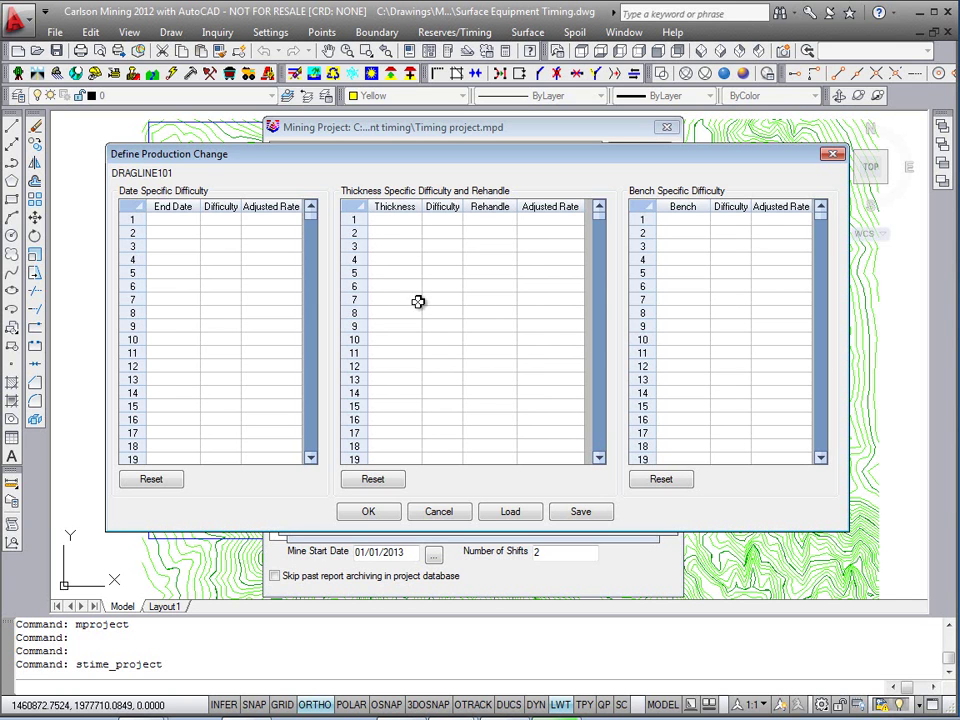
click(690, 225)
text(1)
click(690, 234)
text(2)
click(690, 245)
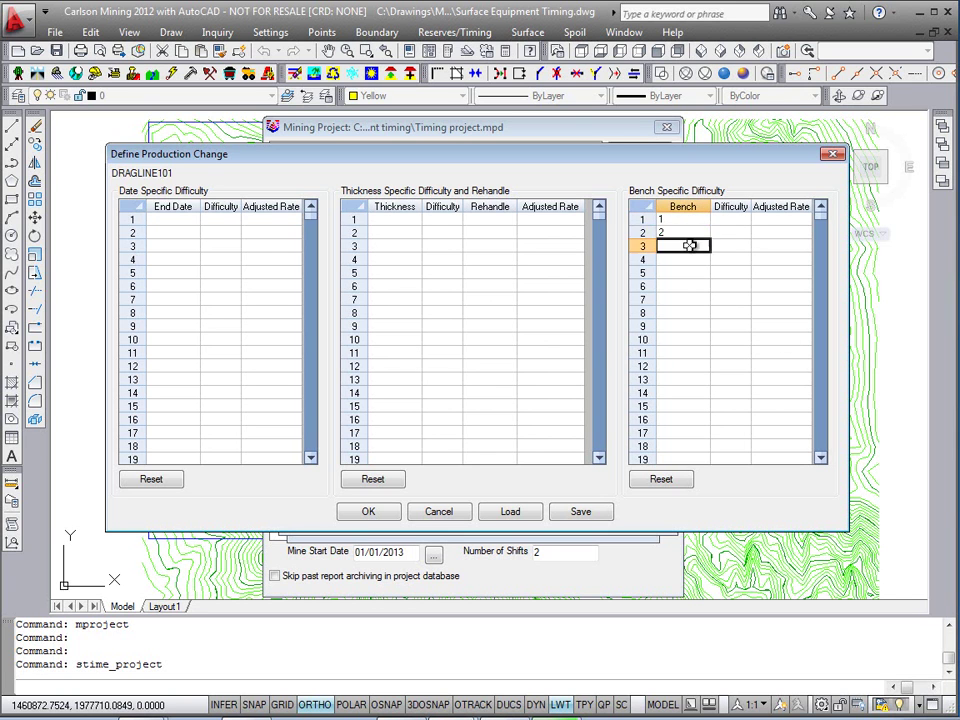
text(3)
Set Dragline101's bench difficulty factors to 1.000 for bench 1, 1.110 for bench 2 and 1.500 for bench 3
click(739, 221)
text(1)
click(741, 234)
text(1.1)
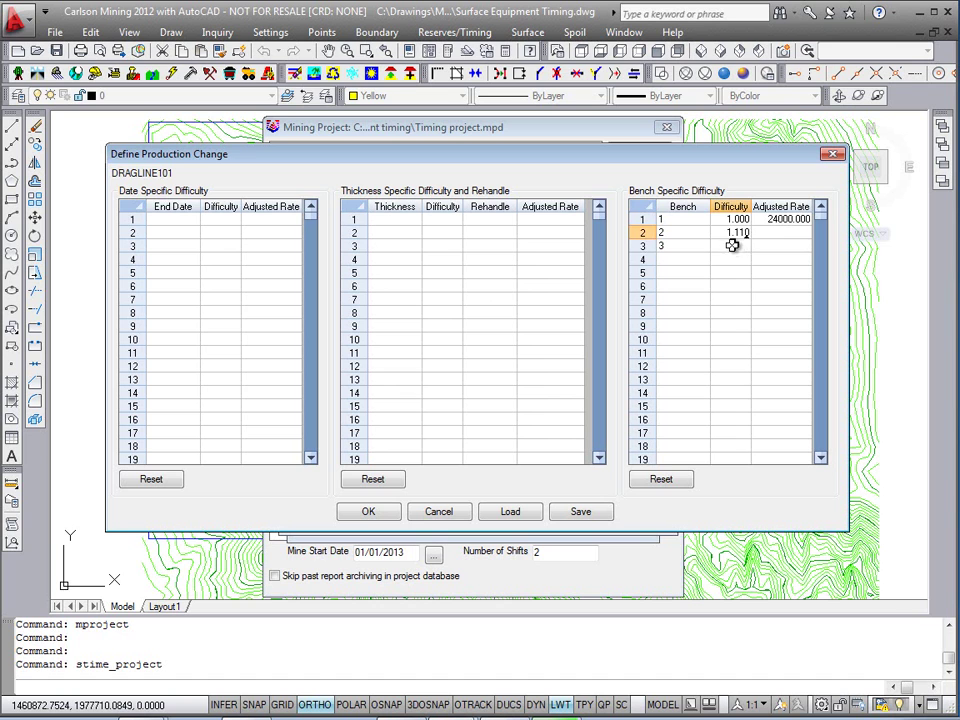
click(733, 246)
text(1.500)
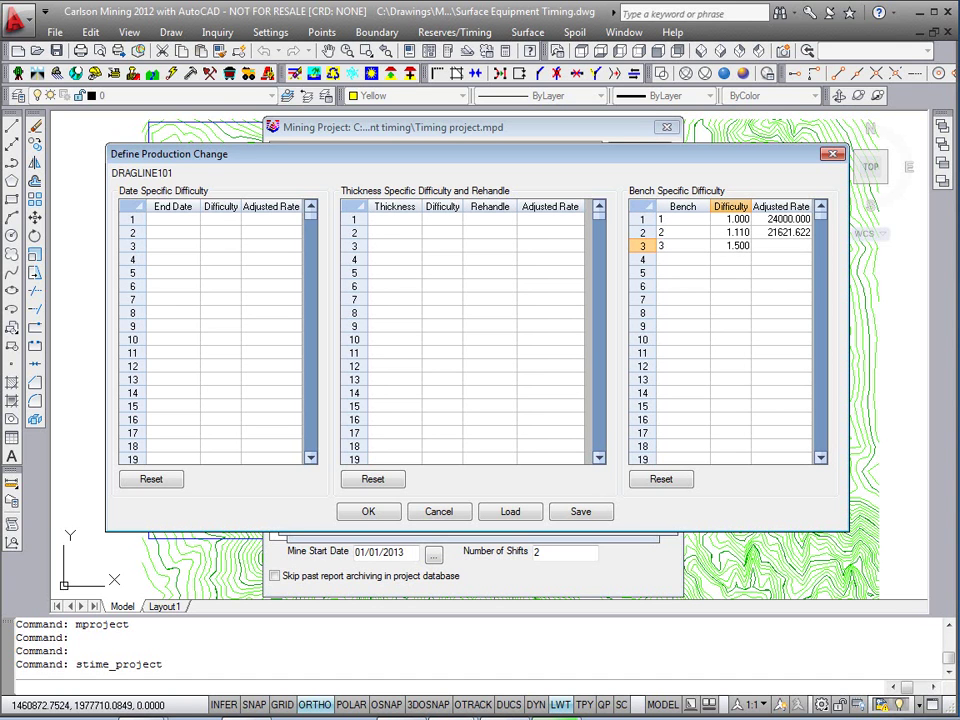
click(782, 248)
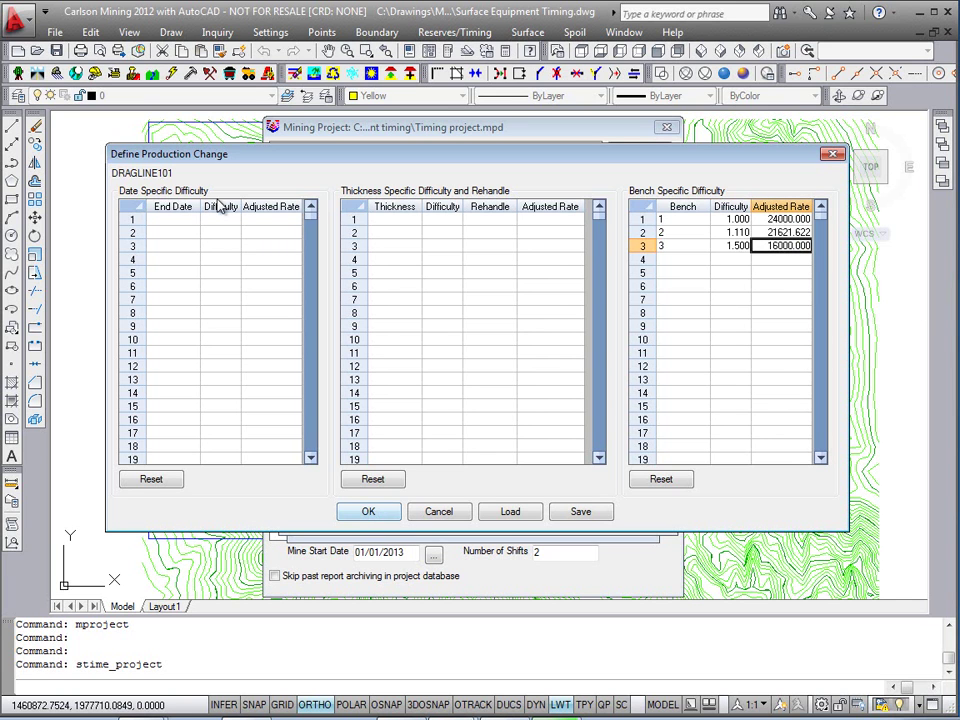
Accept Dragline101's bench difficulty table and its production rate settings, returning to the Fleet1 equipment list
click(370, 512)
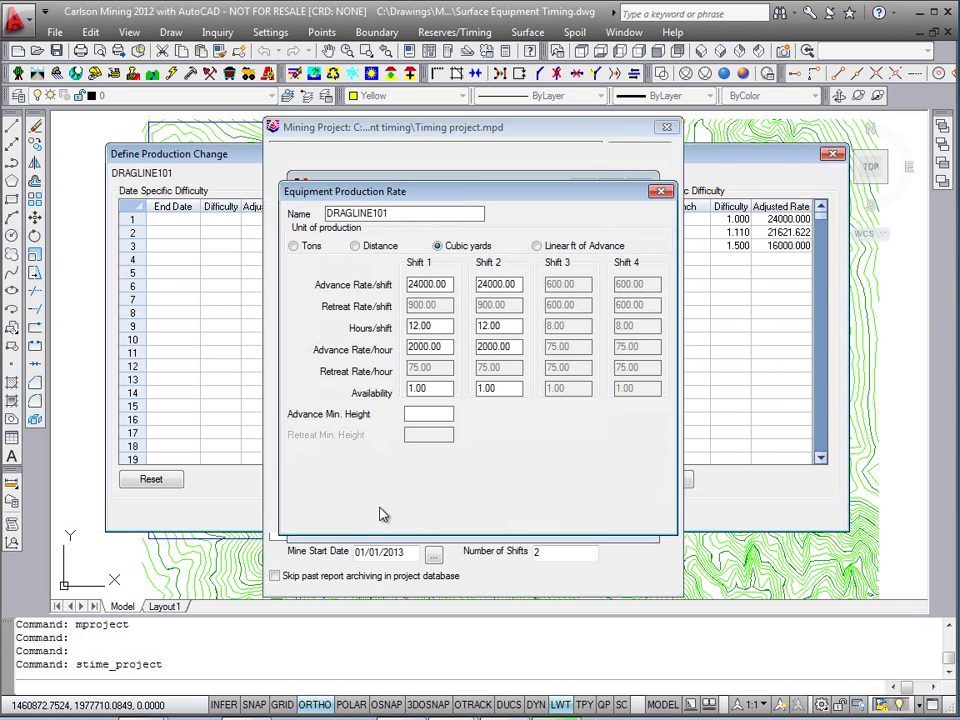
drag(453, 192, 441, 170)
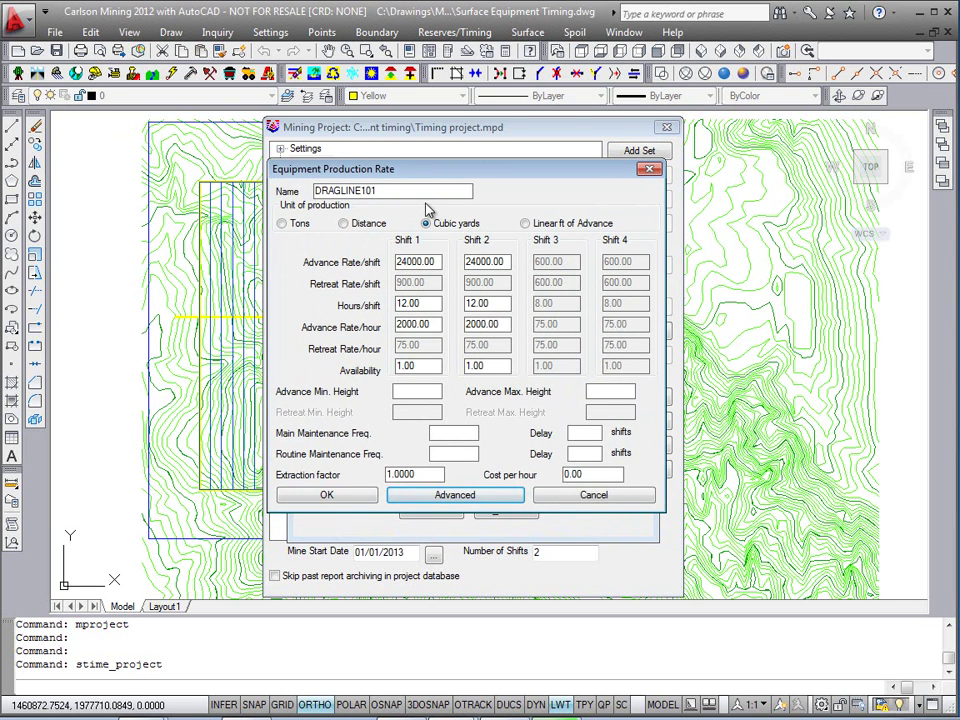
click(342, 499)
drag(515, 193, 546, 167)
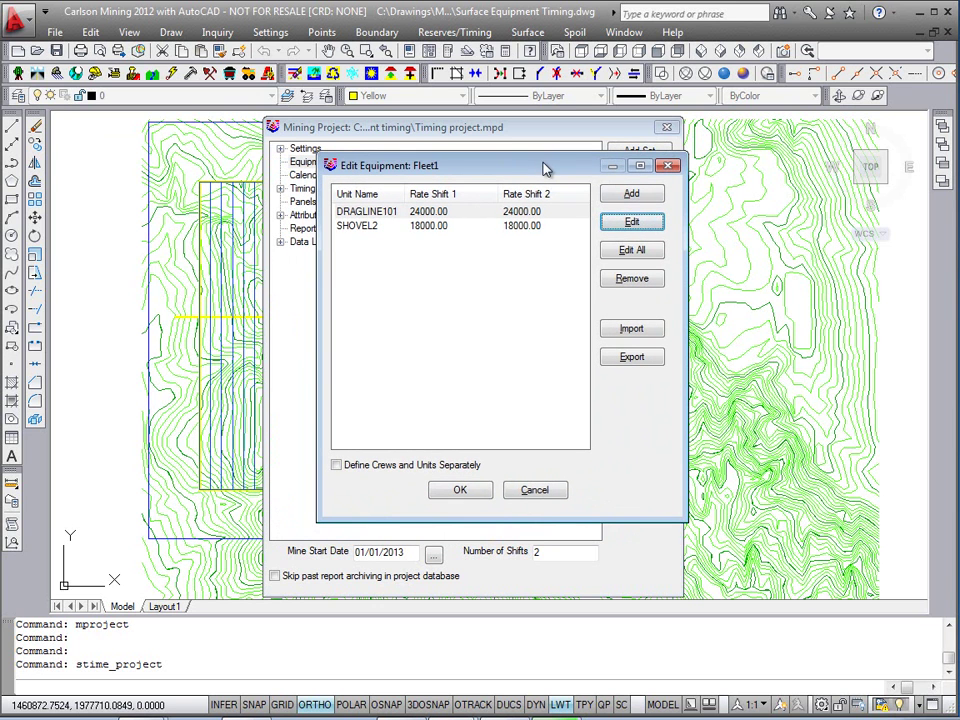
Add an equipment unit named Coal loader, with production measured in tons and 10 hours per shift for shifts 1 and 2
click(631, 196)
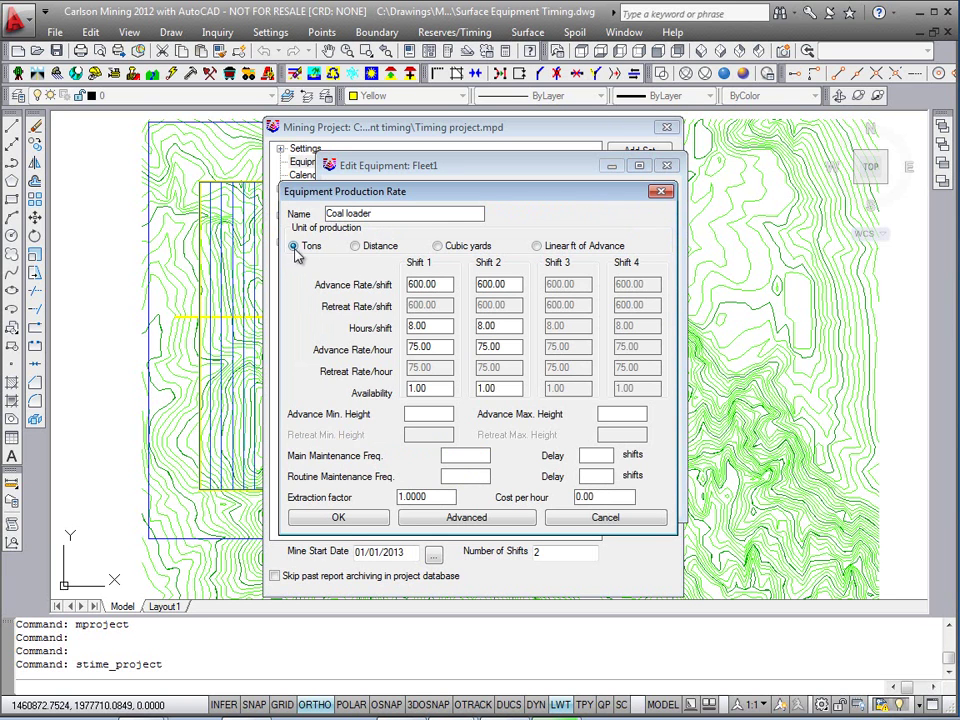
key(Tab)
key(Tab)
text(10)
key(Tab)
text(10)
key(Tab)
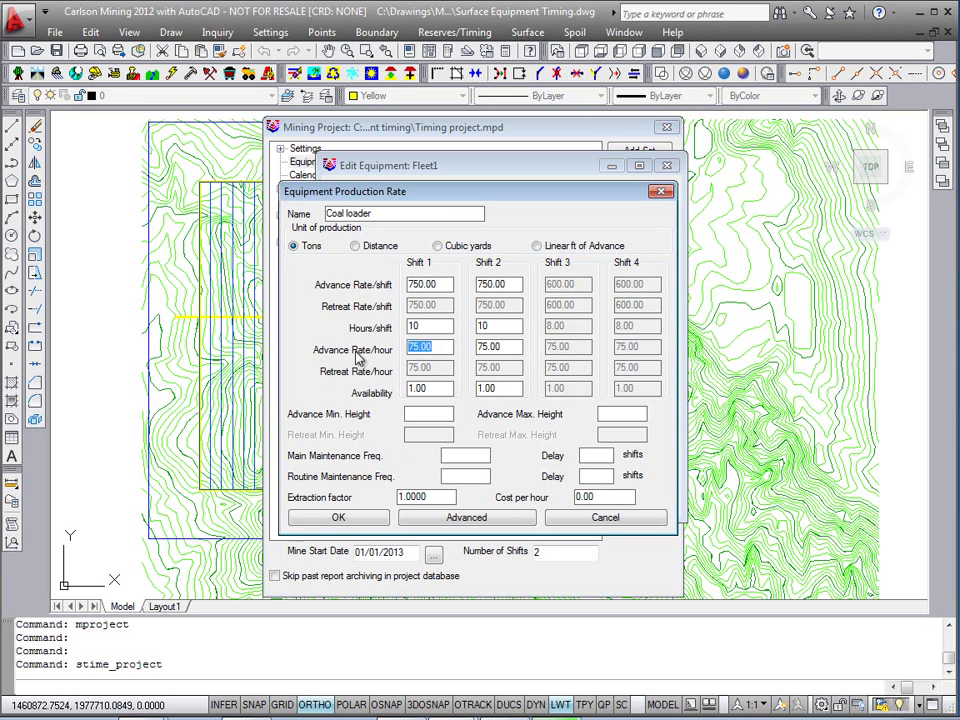
Set Coal loader's advance rate to 500 per hour for shifts 1 and 2, and accept the unit
text(500)
key(Tab)
text(505)
double_click(503, 346)
text(500)
click(500, 284)
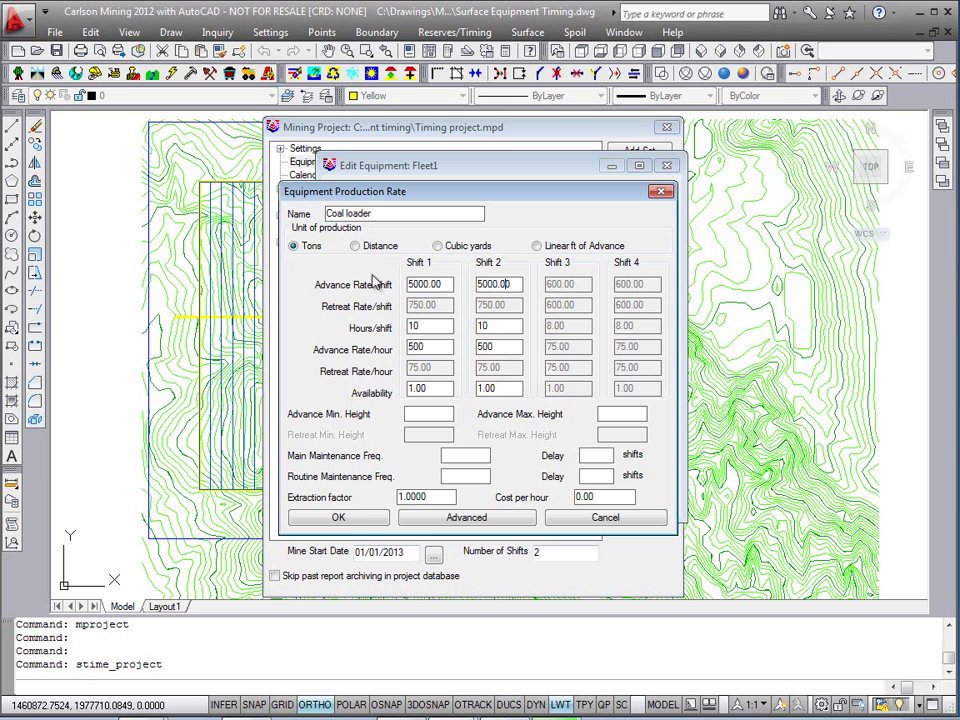
click(338, 517)
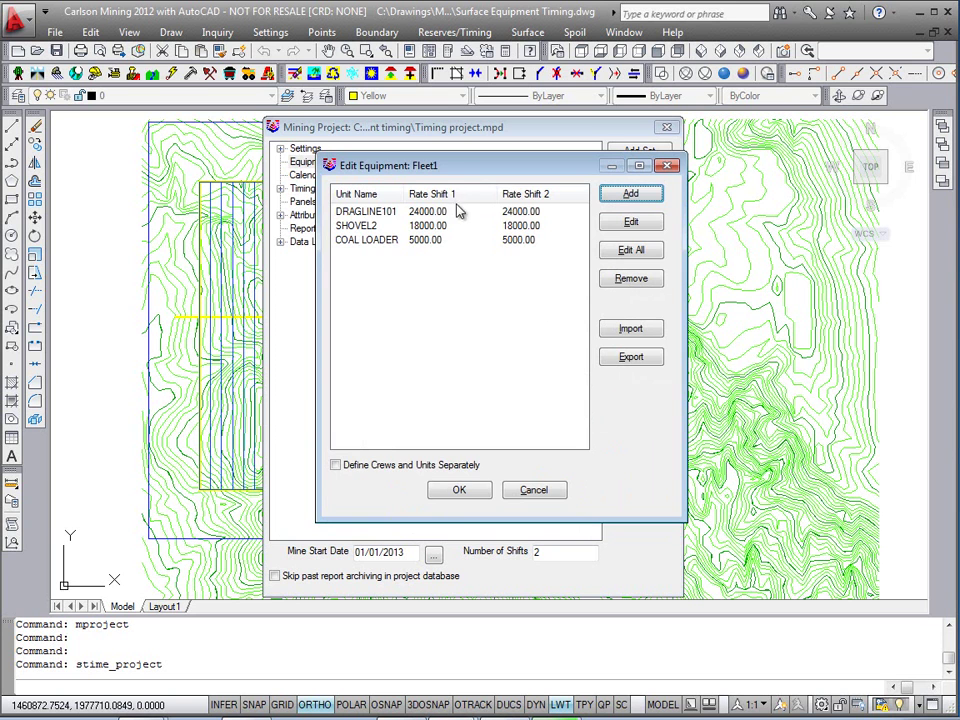
Accept the Fleet1 equipment list and return to the mining project
drag(463, 175, 445, 178)
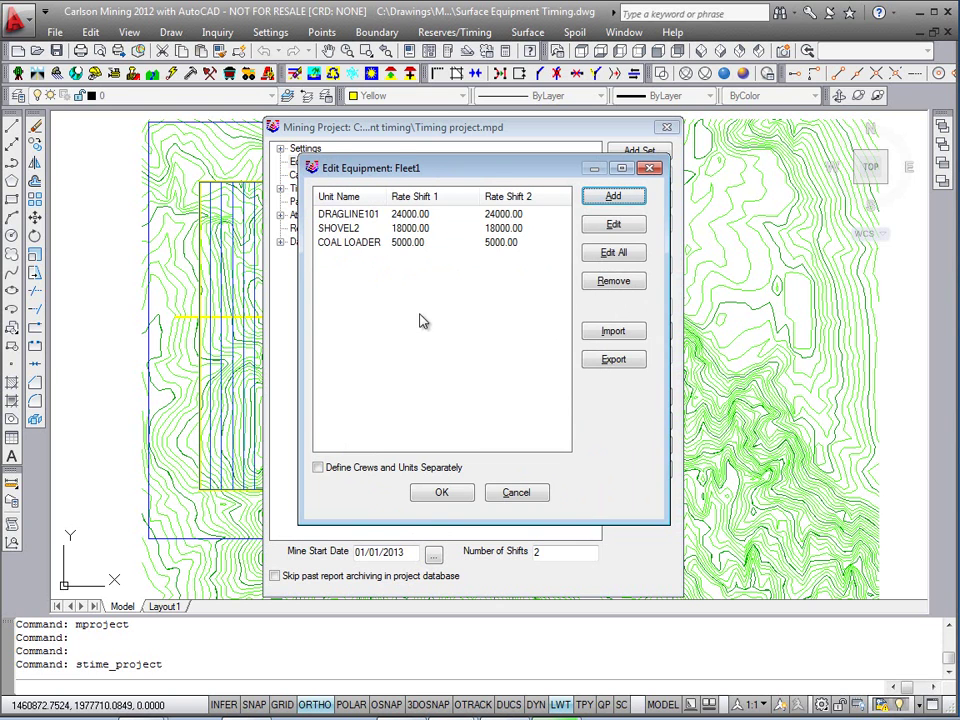
drag(485, 174, 482, 162)
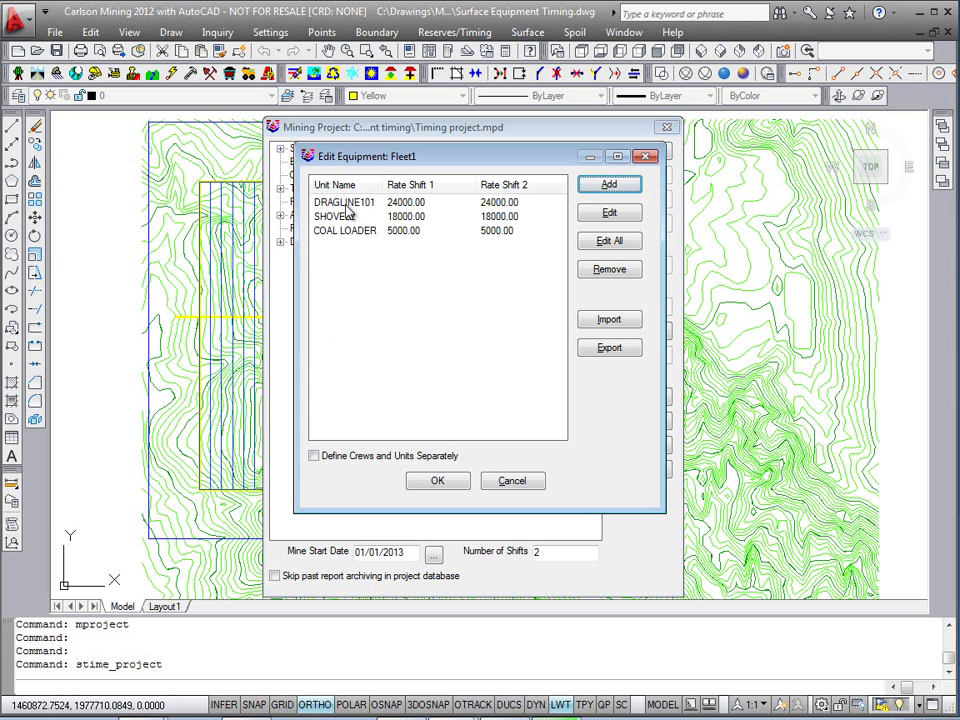
drag(402, 157, 405, 159)
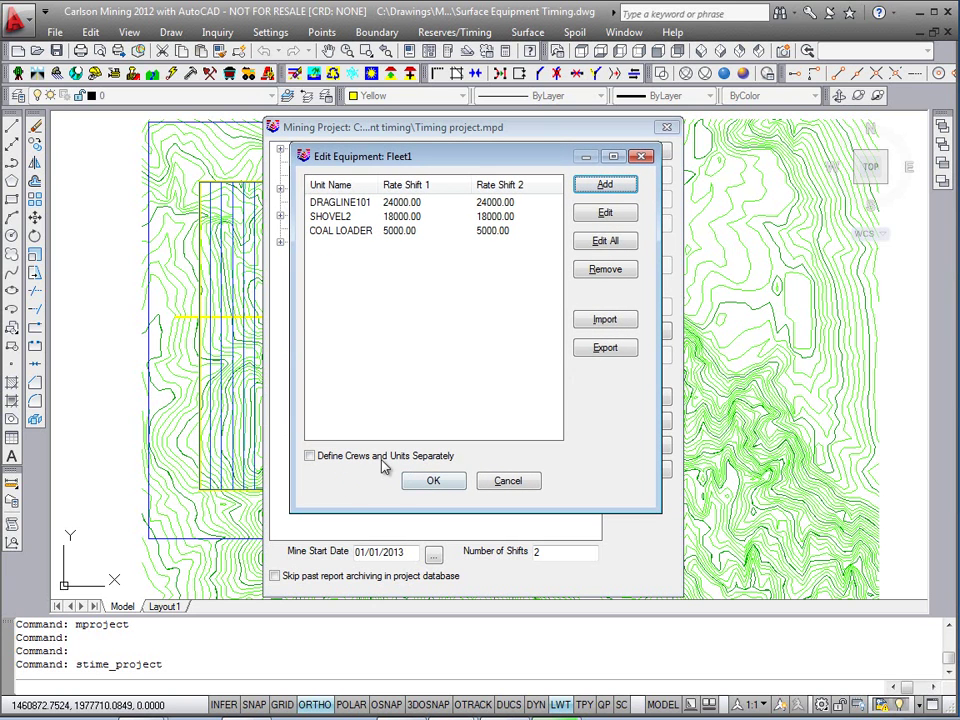
click(435, 481)
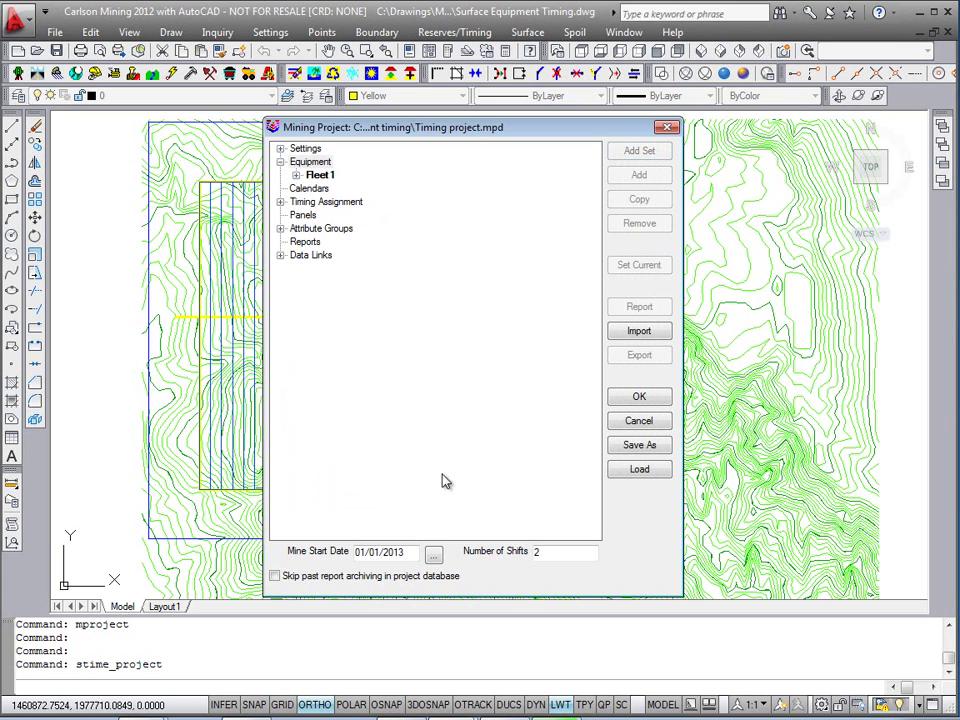
Create a new project calendar named Calendar1
click(310, 188)
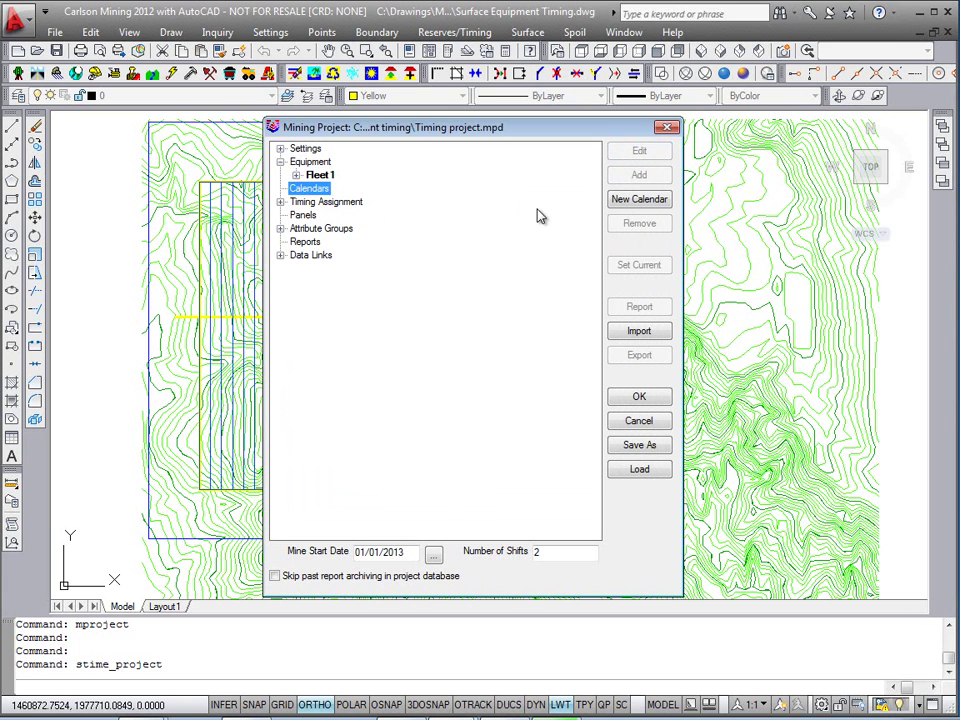
click(639, 200)
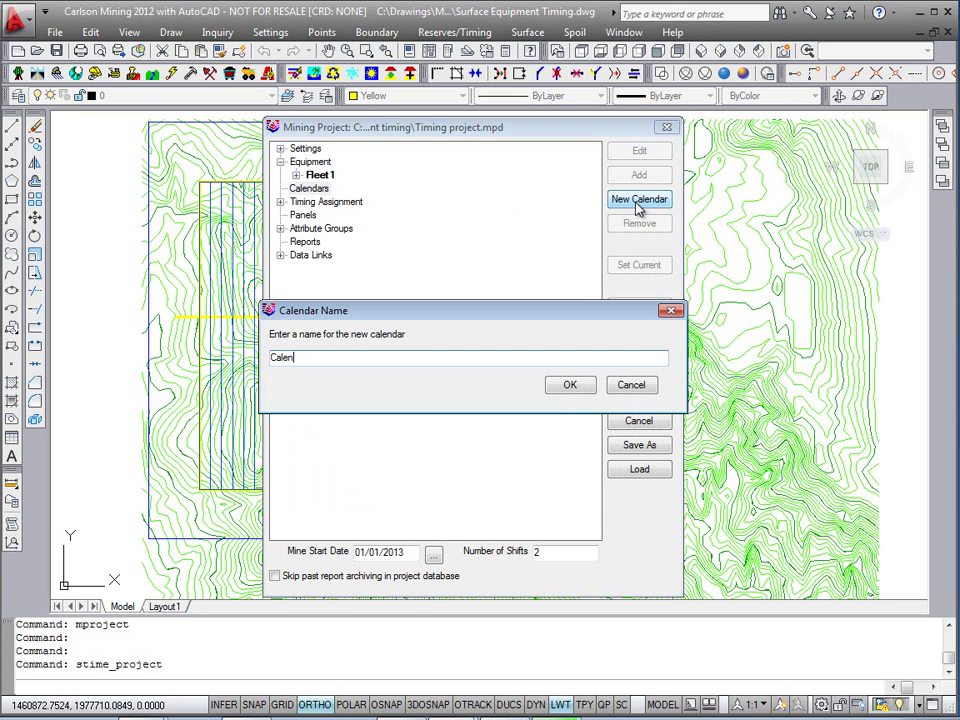
text(Calendar1)
click(569, 387)
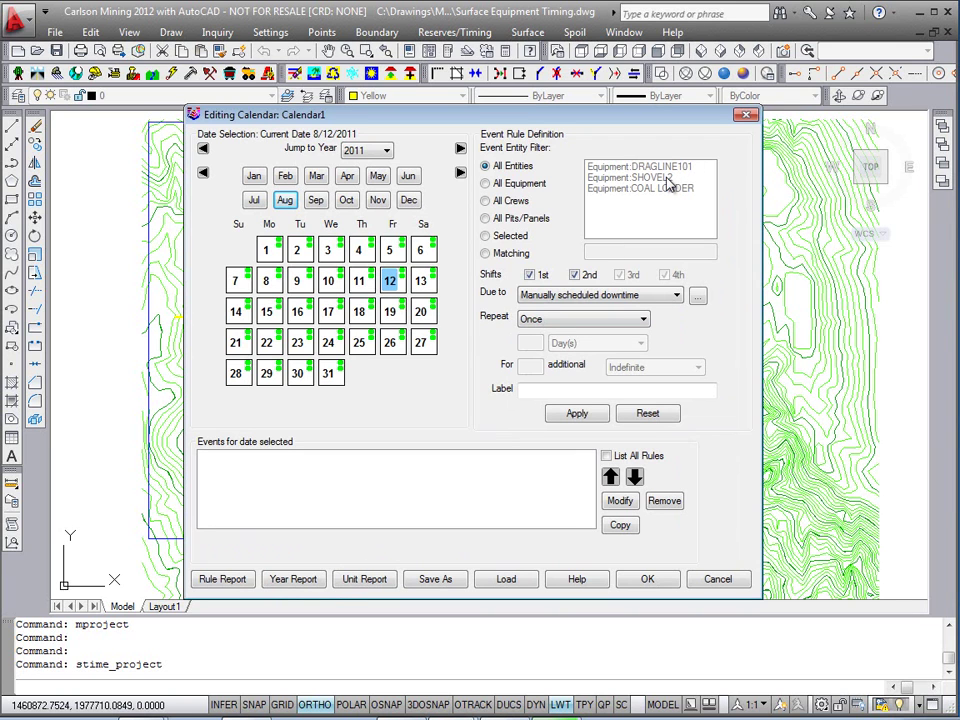
Restrict the calendar event rule to Shovel2 only and pick Sunday, August 7, 2011 as its date
click(487, 236)
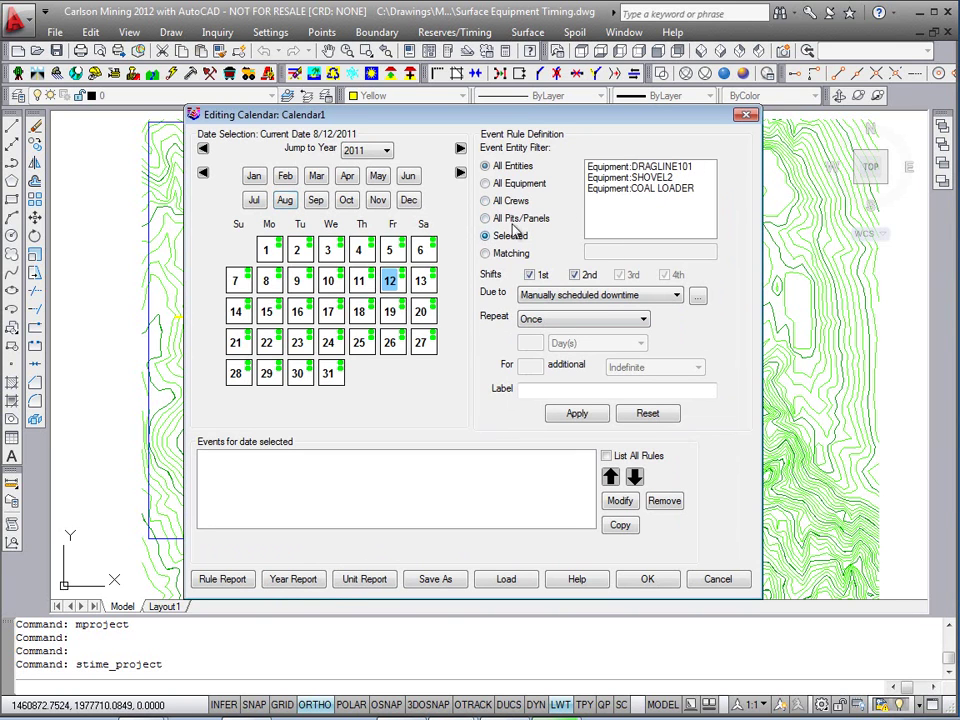
click(646, 168)
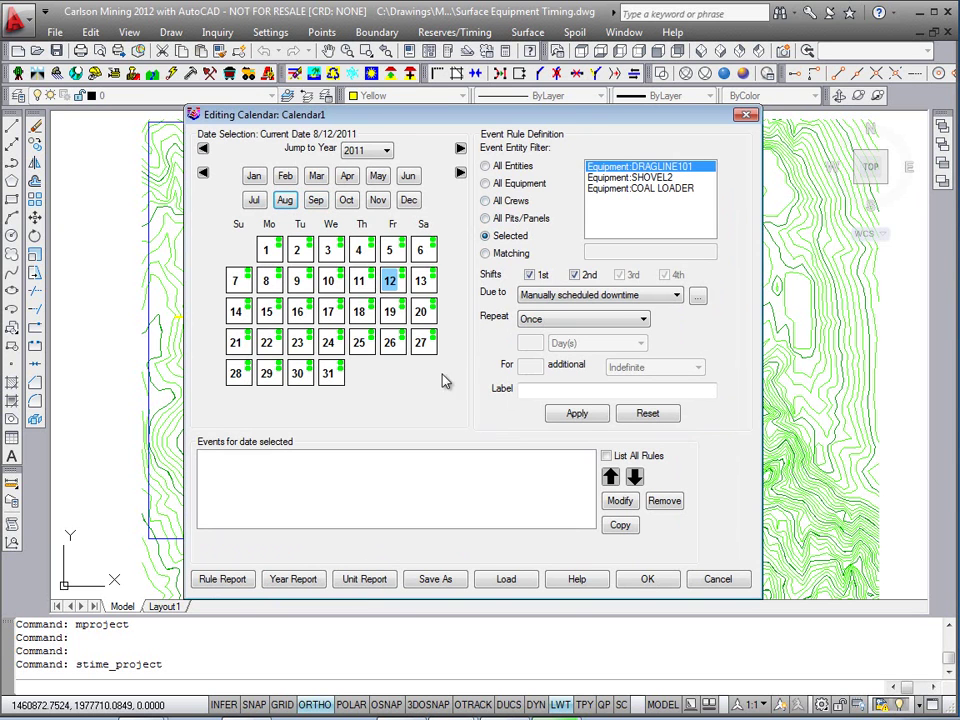
drag(507, 121, 521, 118)
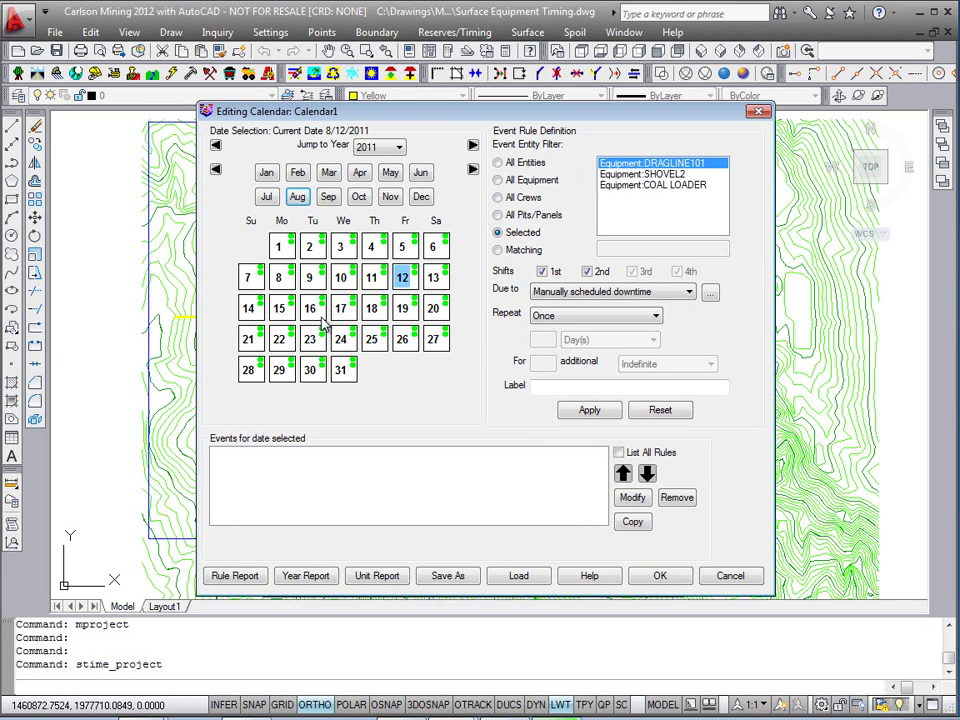
click(640, 176)
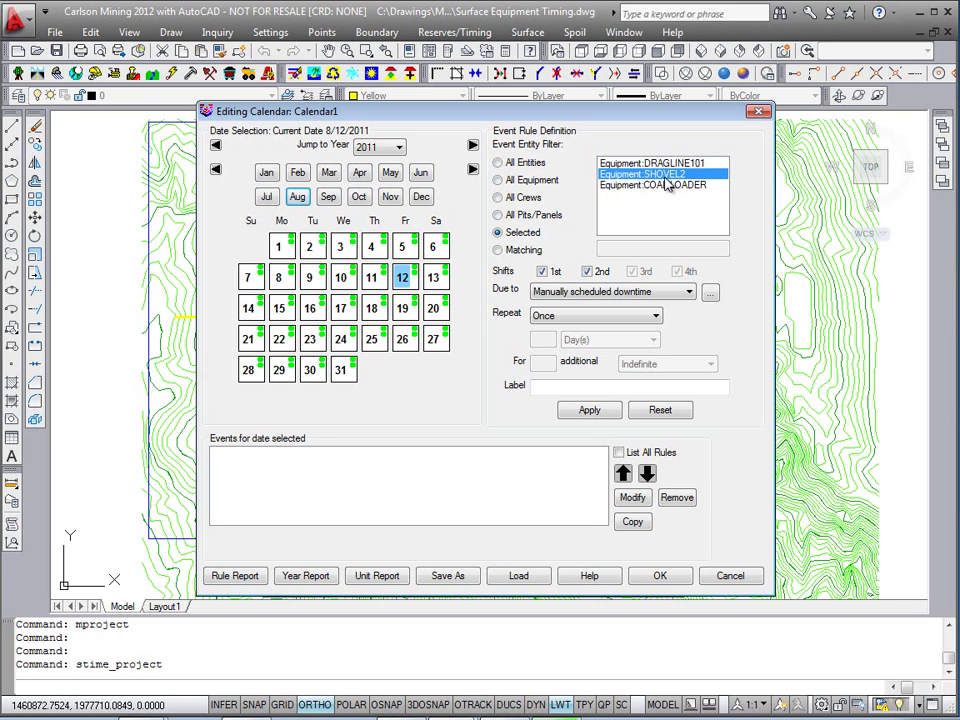
click(250, 280)
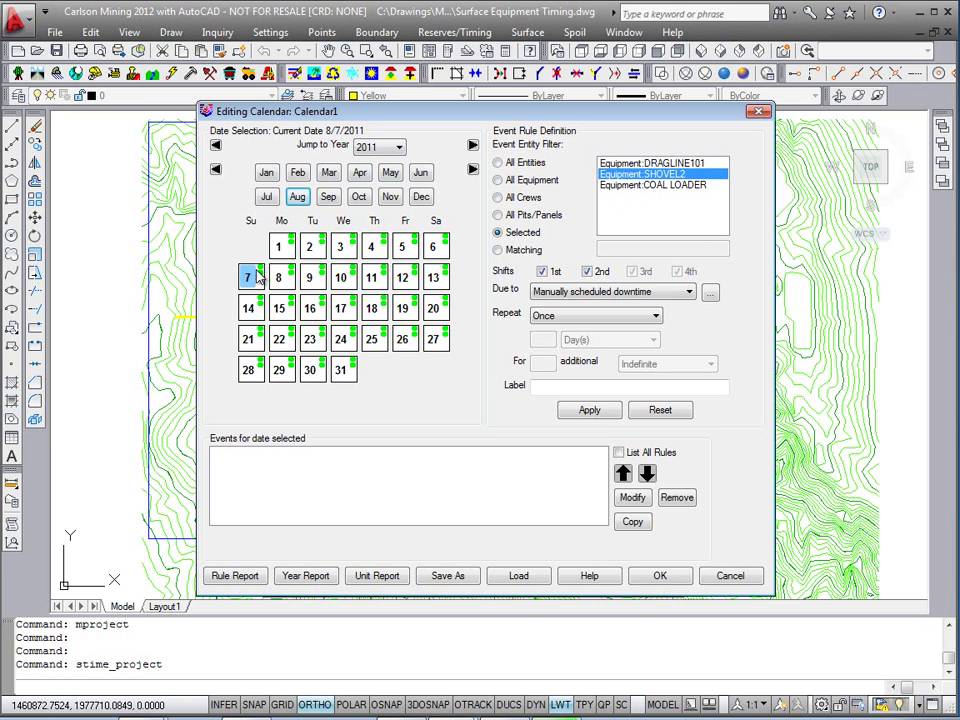
click(248, 307)
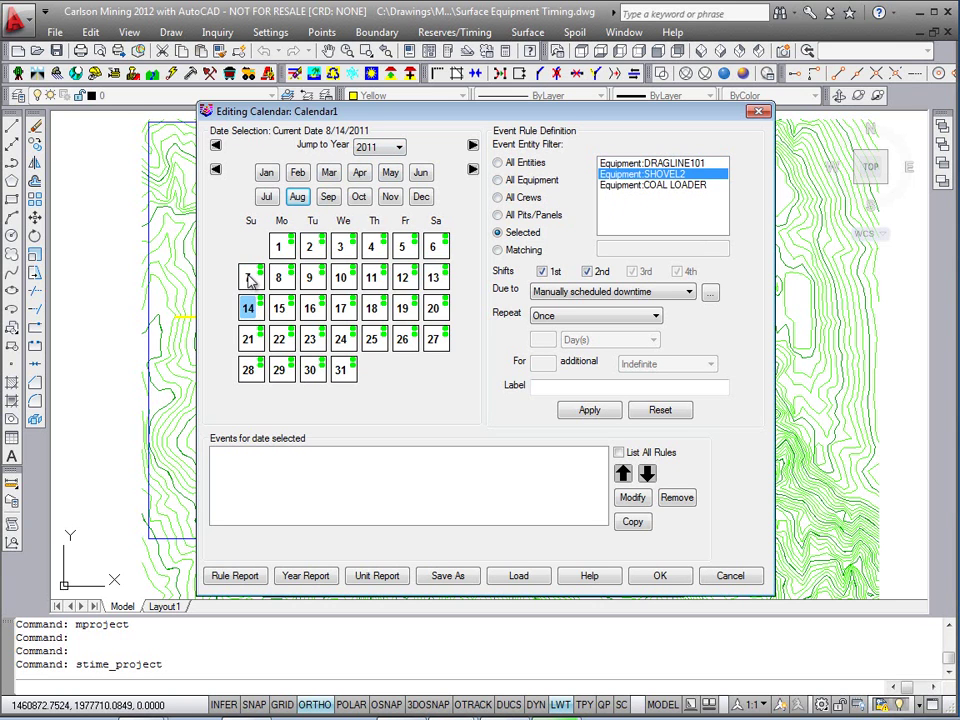
click(249, 279)
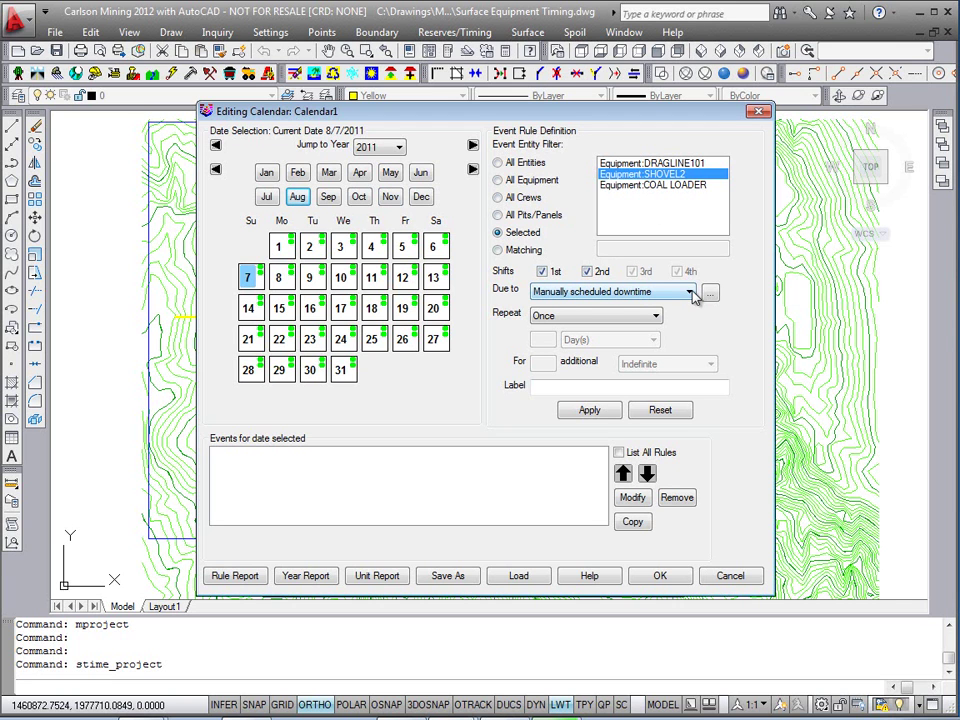
Repeat Shovel2's scheduled downtime weekly, label it "Shovel2 off on Sundays", and apply the rule
click(656, 317)
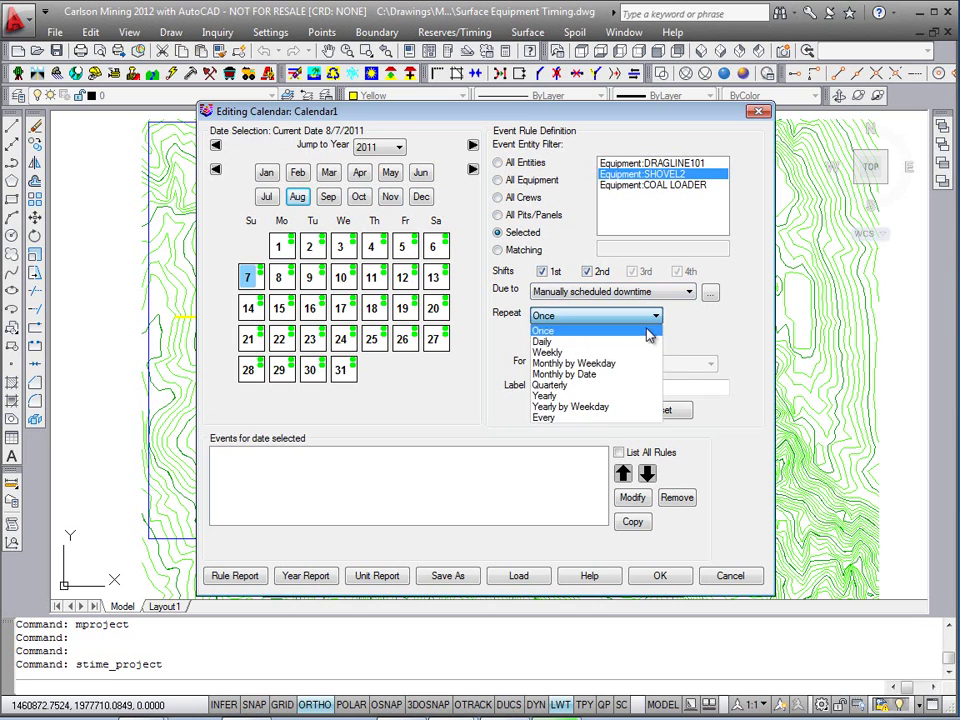
click(610, 352)
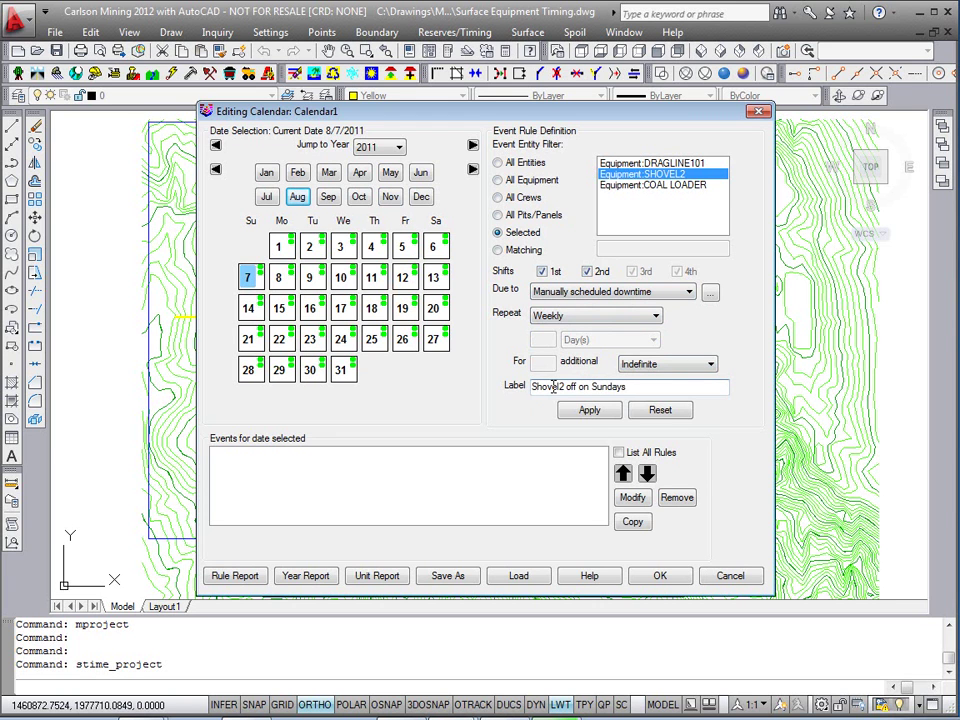
click(589, 410)
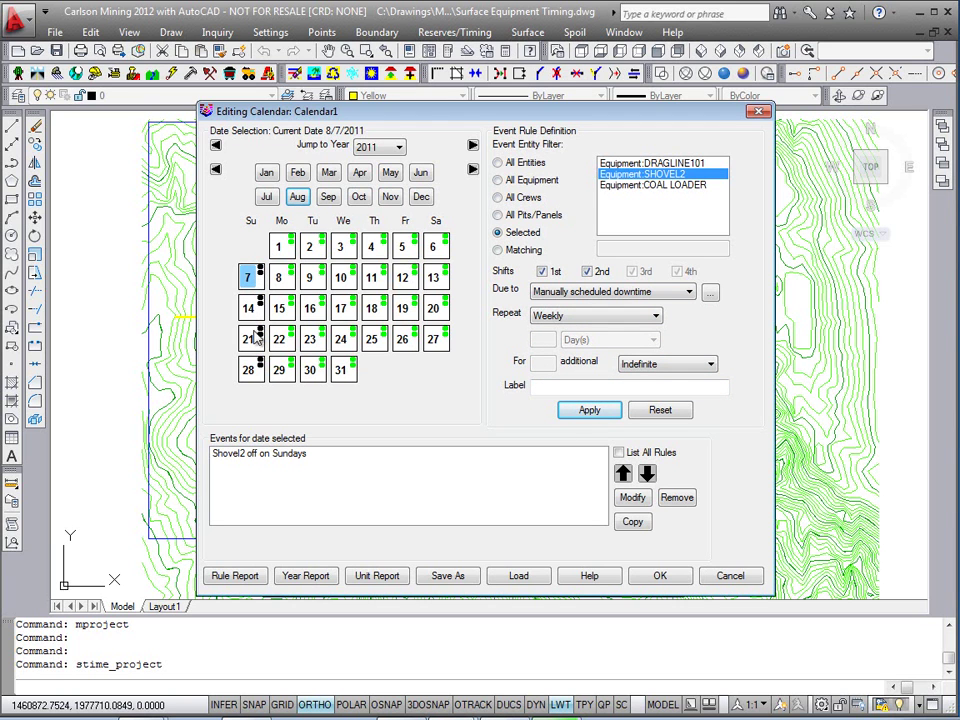
click(233, 460)
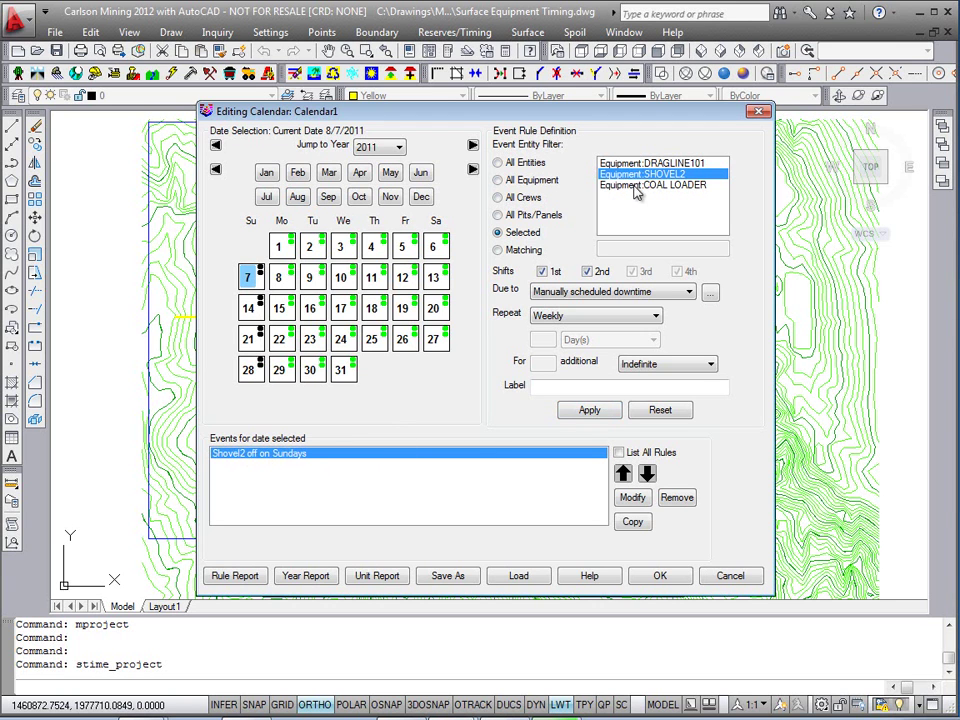
Apply a yearly downtime rule for all equipment on January 1, 2011, labelled "All units off on New Years Day"
click(266, 172)
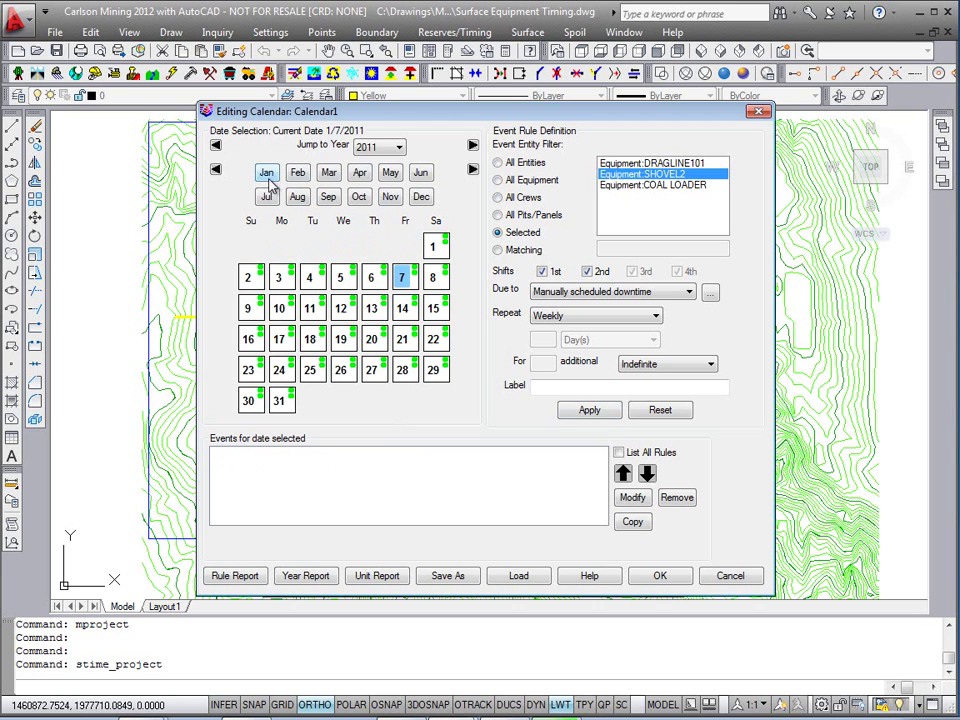
click(435, 247)
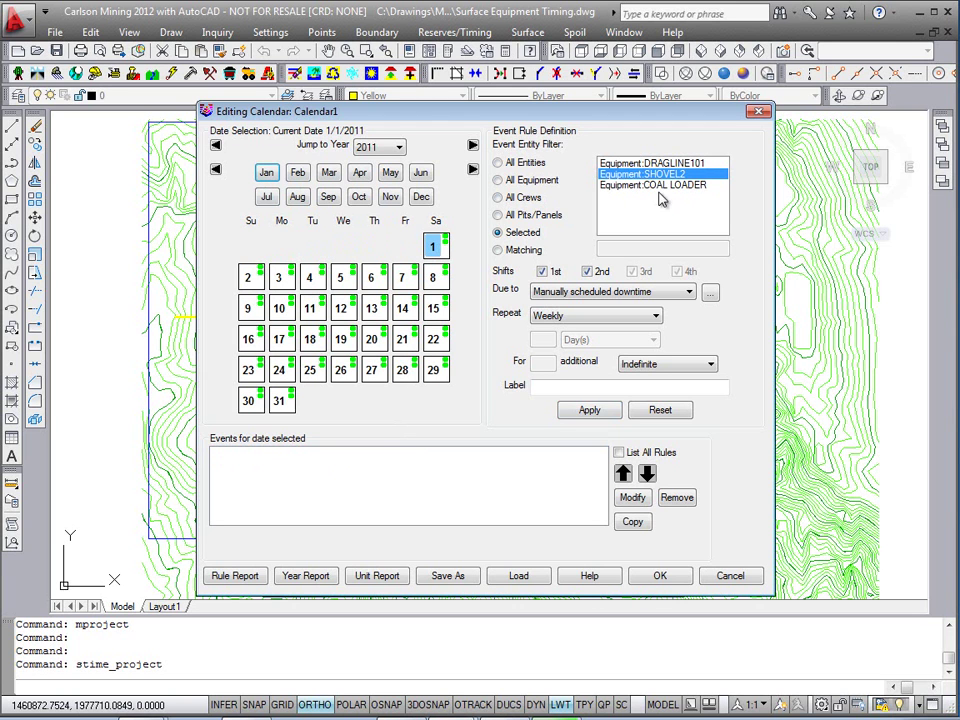
click(502, 182)
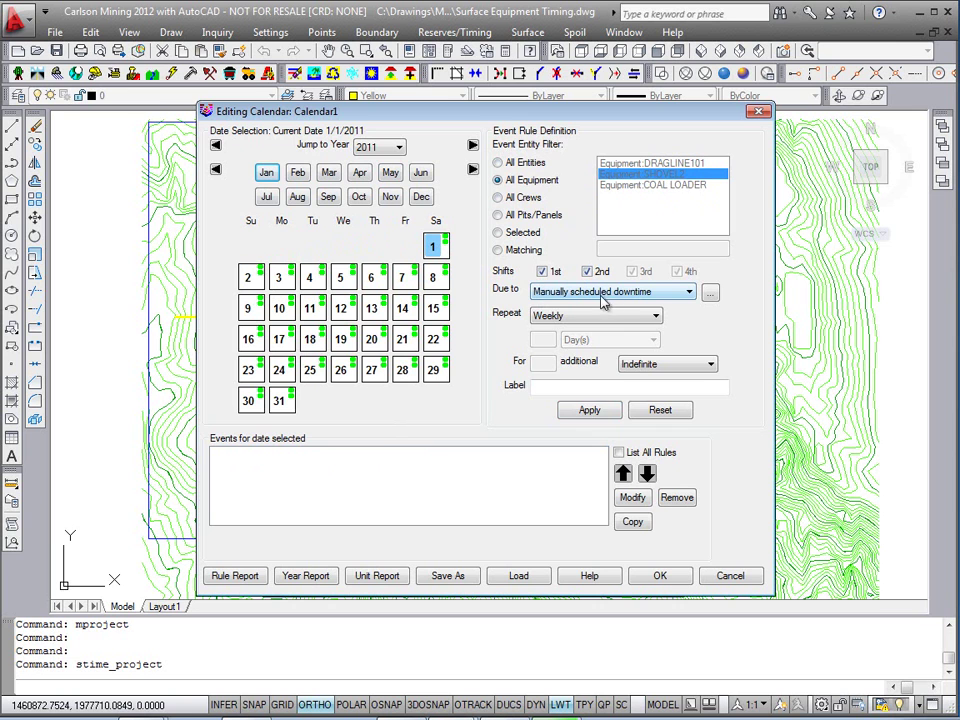
click(628, 316)
click(548, 396)
click(568, 387)
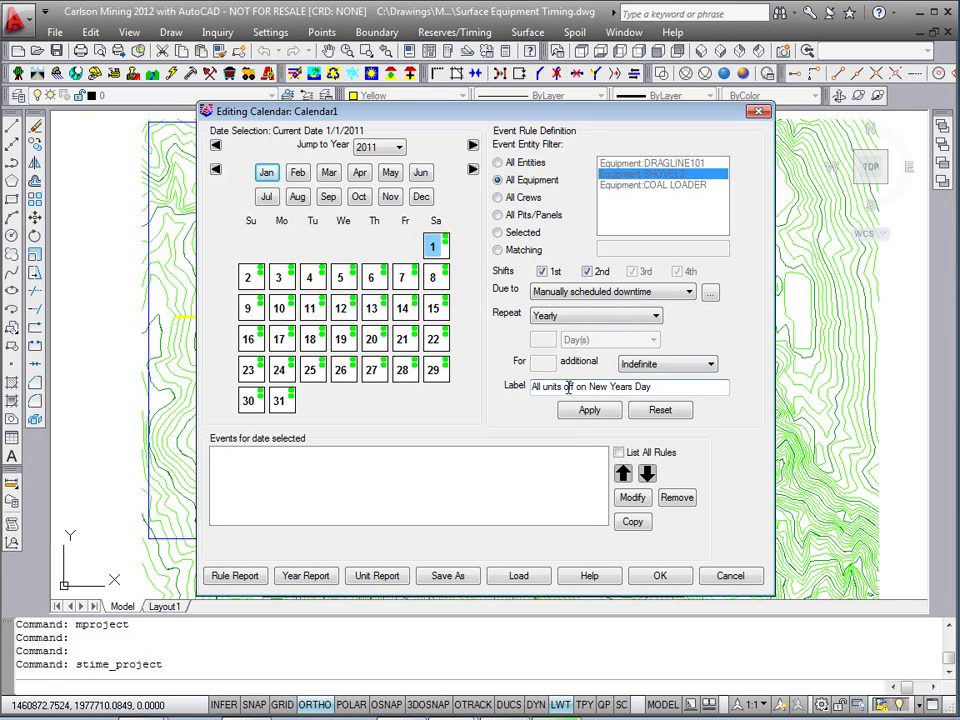
click(587, 411)
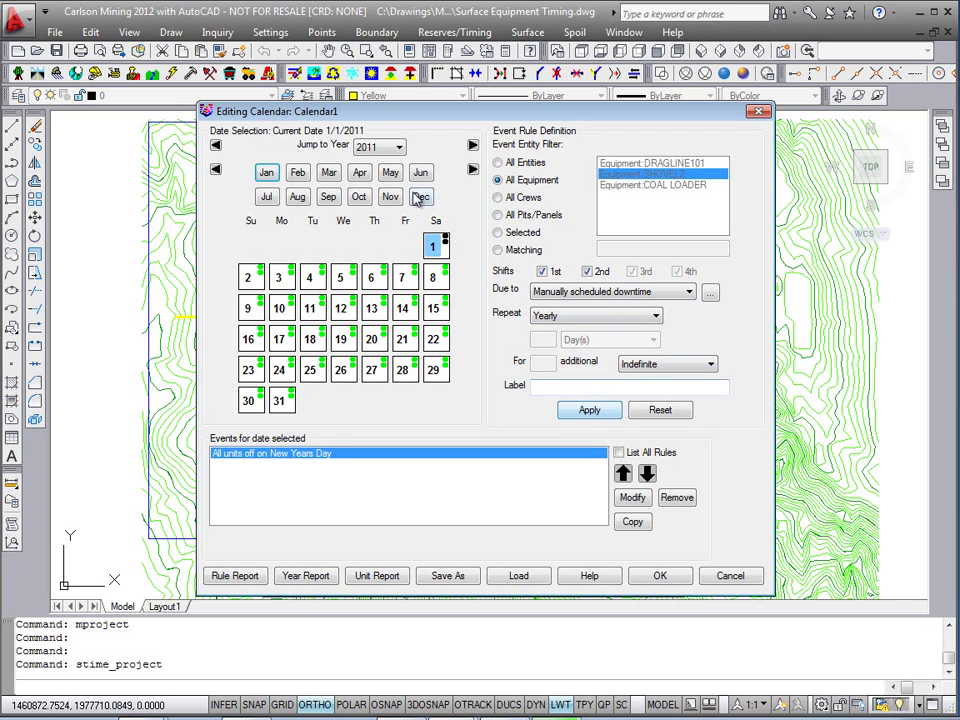
Check the downtime events in the January 2015 calendar, including those on Sunday the 4th
click(396, 147)
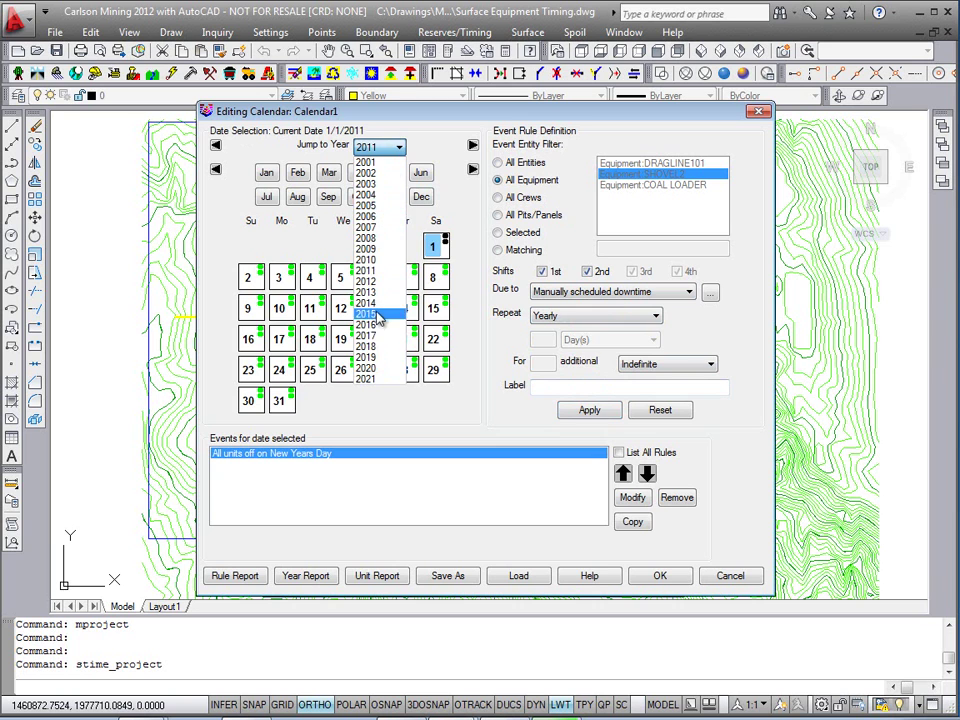
click(377, 316)
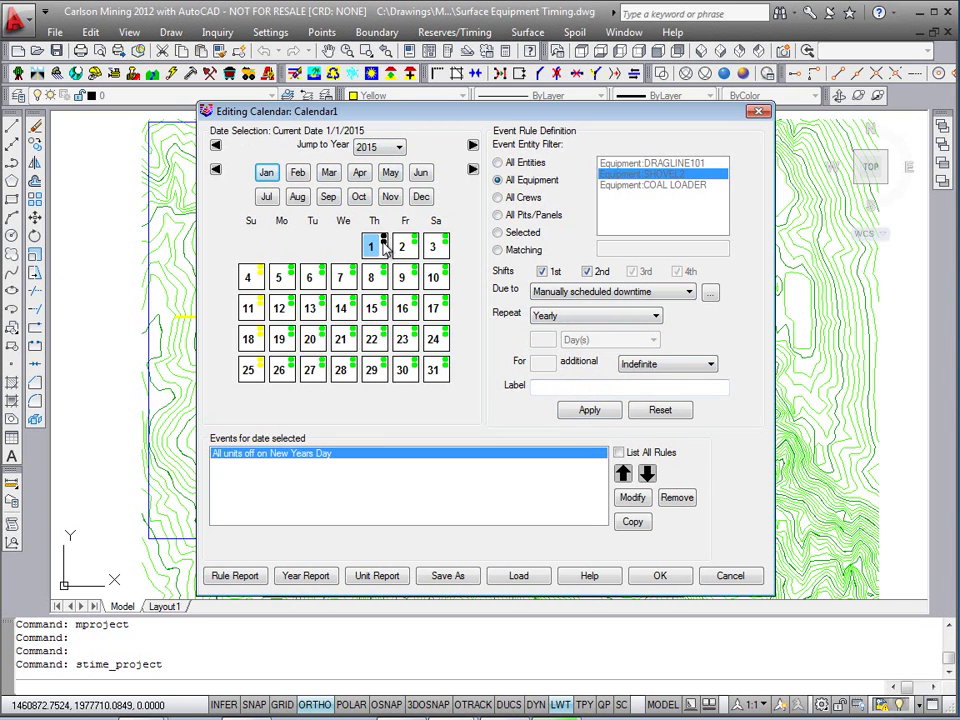
click(251, 280)
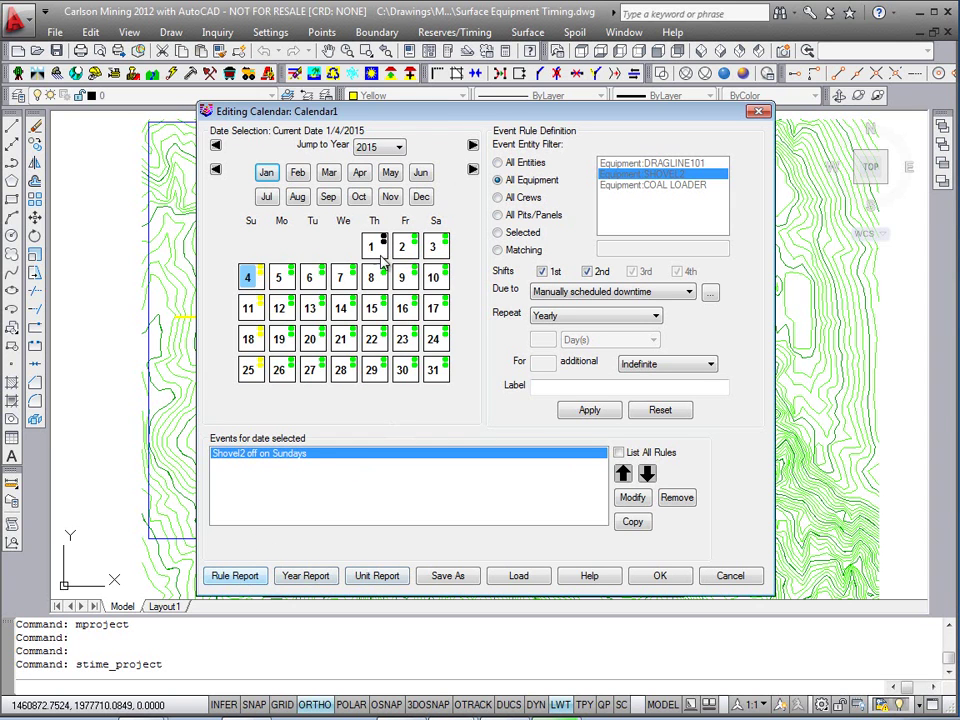
Display the calendar's rule report with all available fields included, review the listed event rules, and close the report
drag(298, 108, 306, 104)
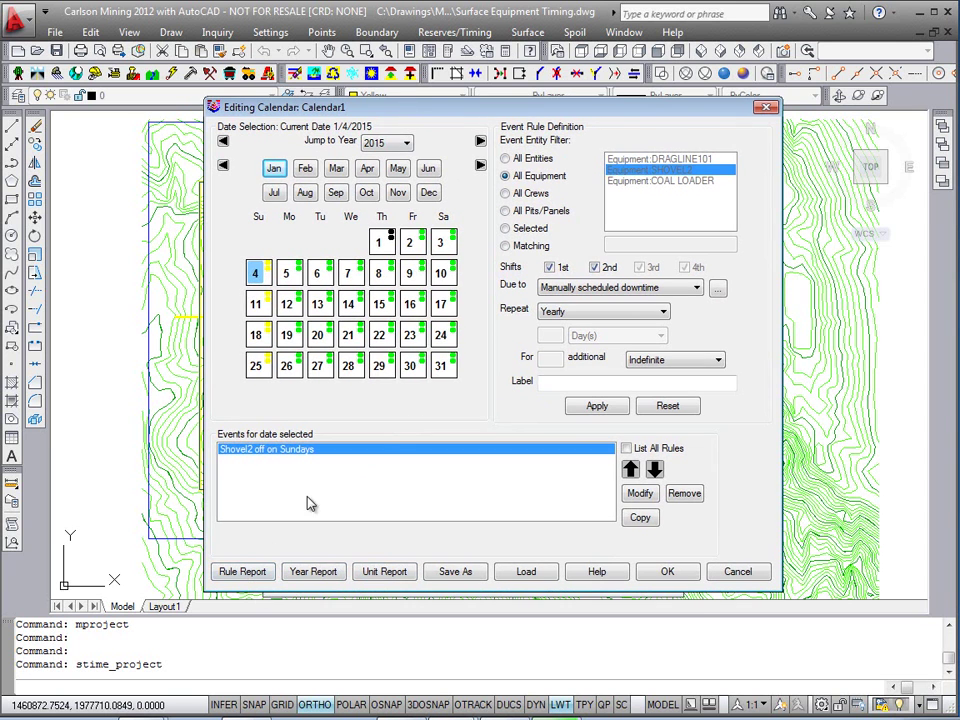
click(240, 574)
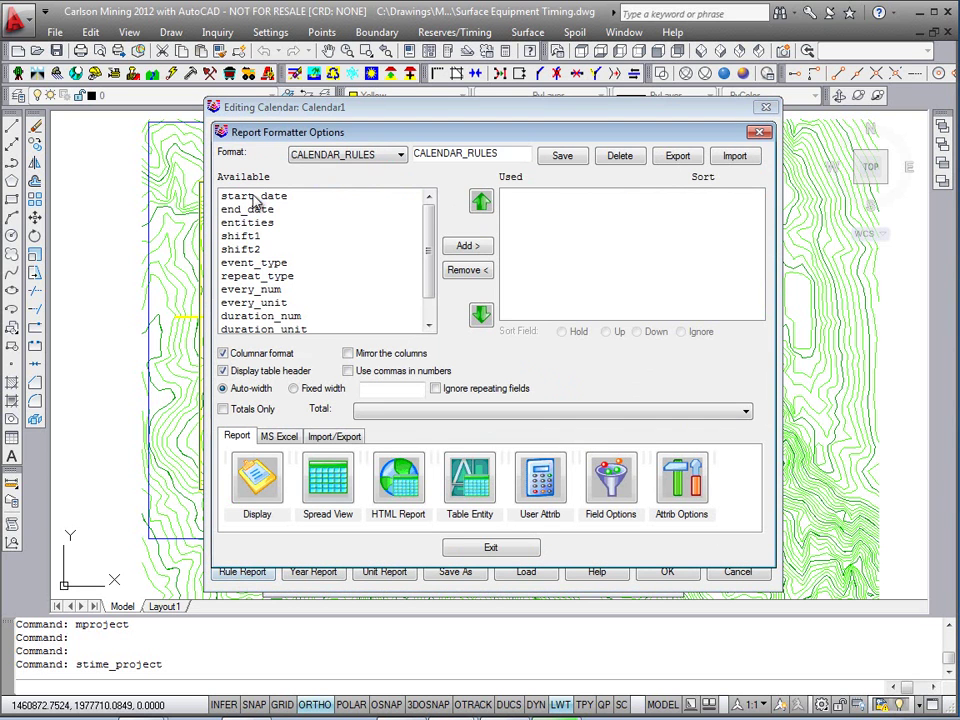
drag(255, 203, 285, 330)
click(467, 245)
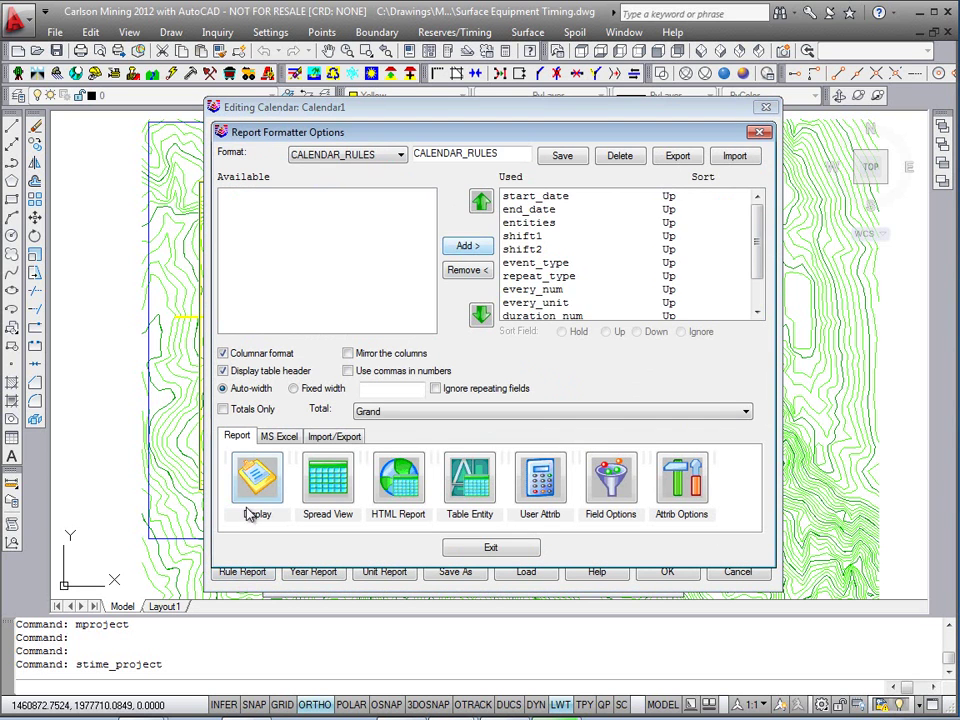
click(260, 478)
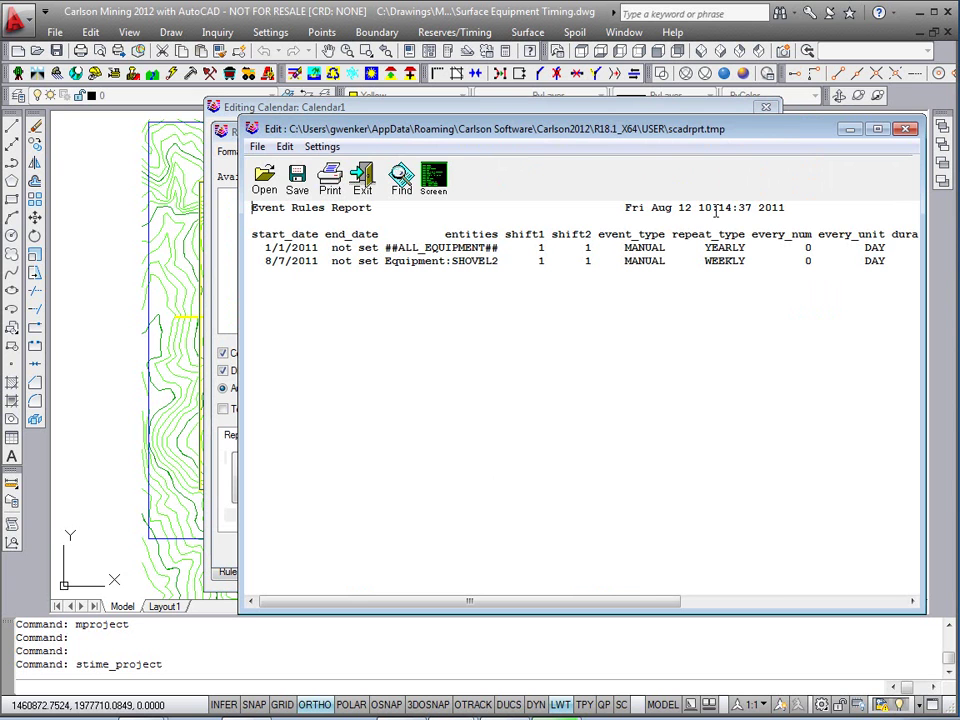
click(362, 178)
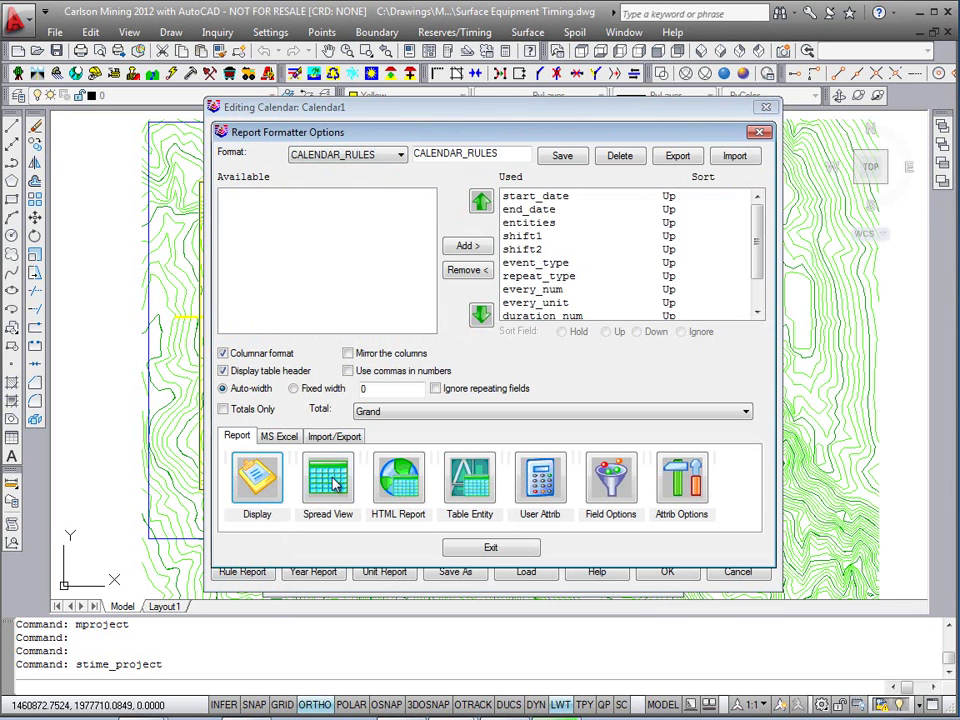
click(455, 547)
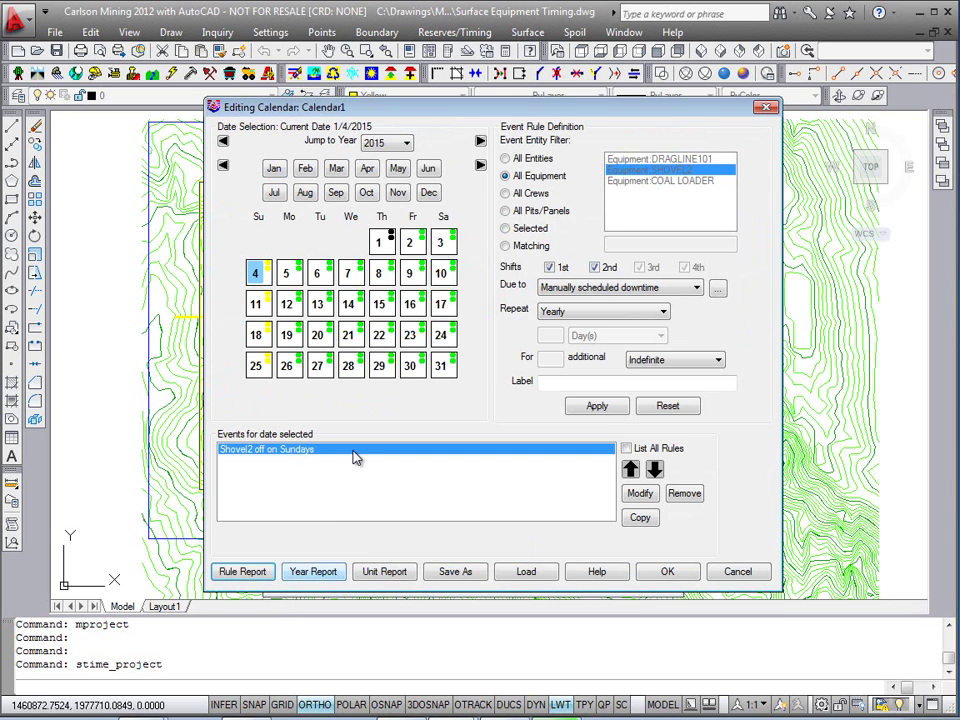
Display the 2015 year report with the Date, DAY, Month, Year, Event and Units fields, and review its downtime events
click(313, 571)
drag(240, 196, 249, 272)
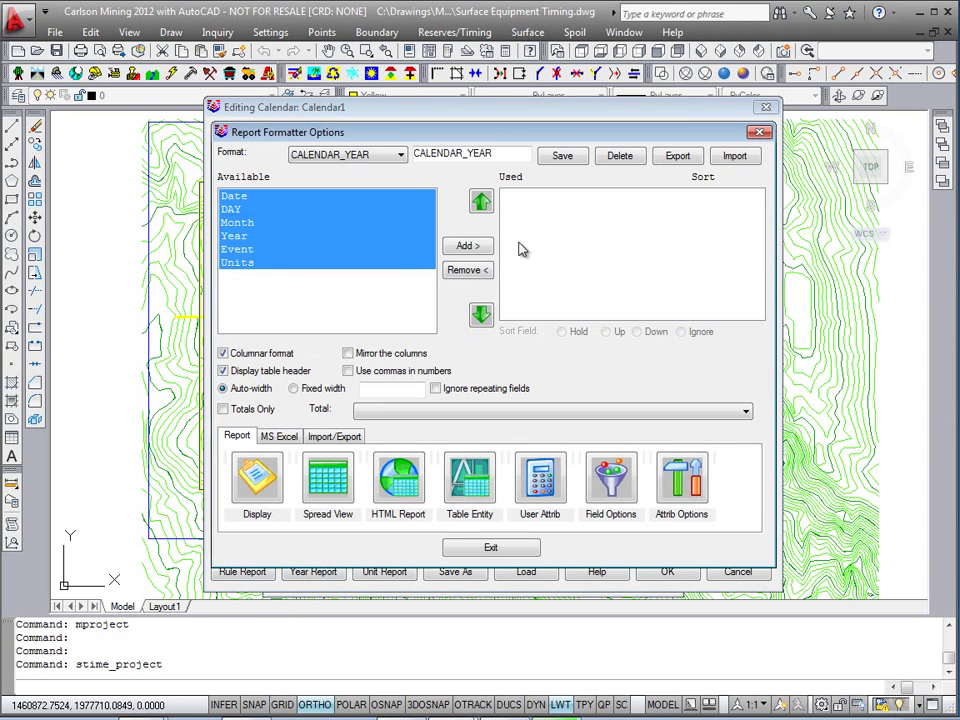
click(473, 246)
click(262, 477)
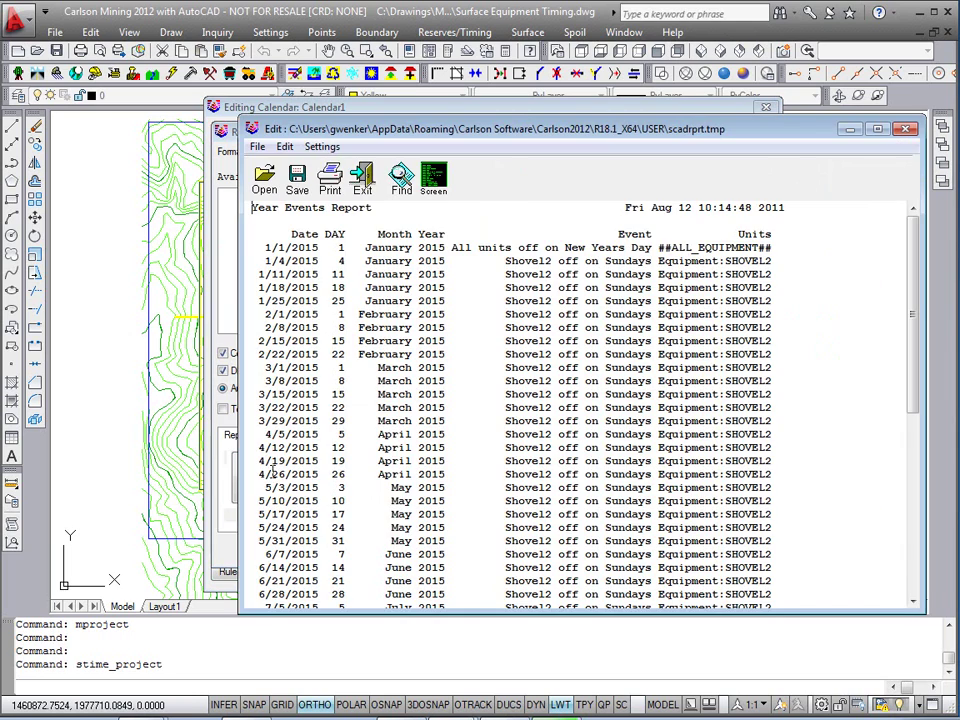
scroll(298, 244, down, 10)
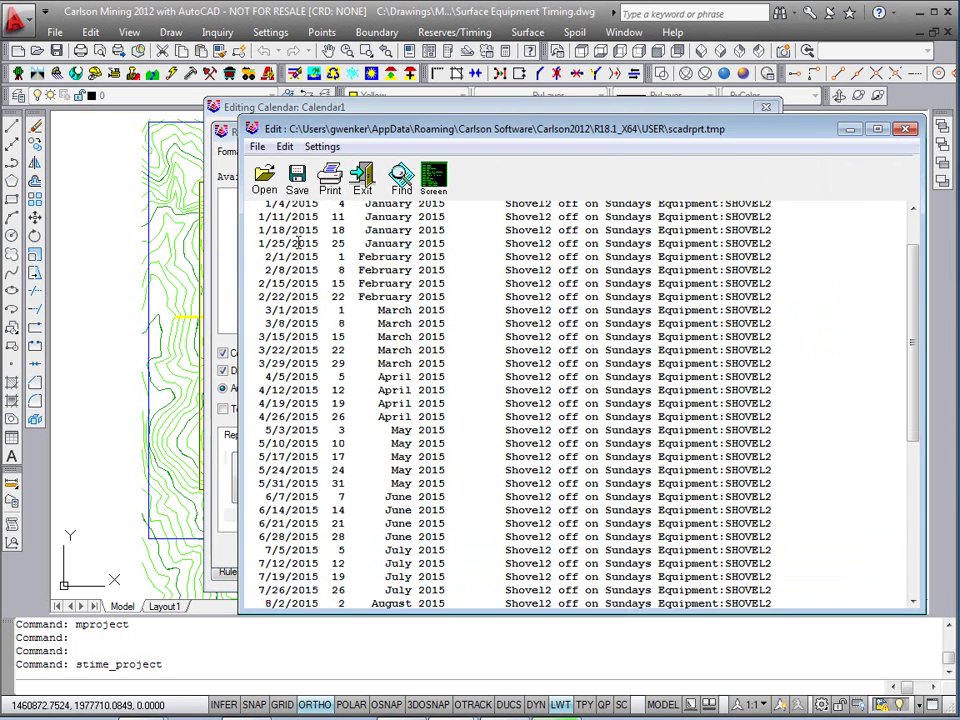
scroll(467, 349, up, 10)
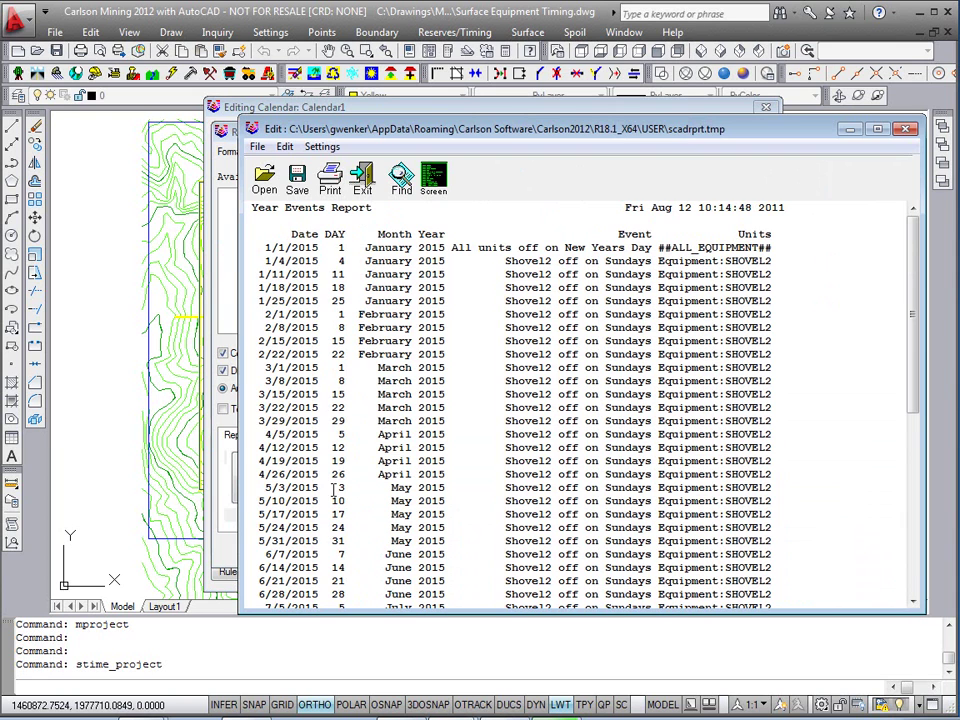
scroll(341, 481, down, 9)
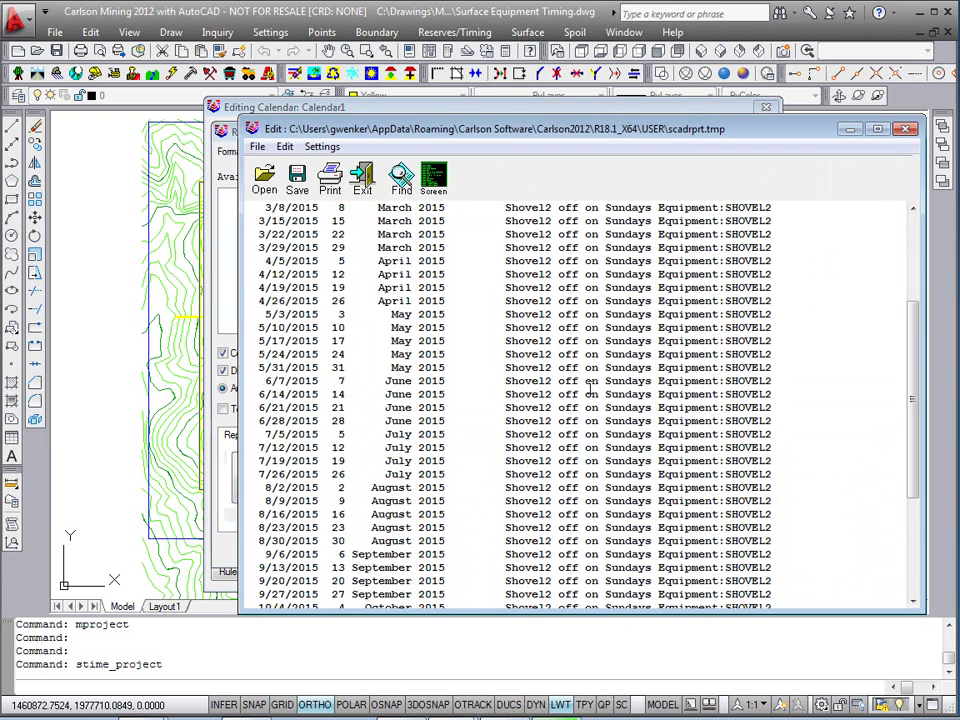
scroll(590, 388, up, 10)
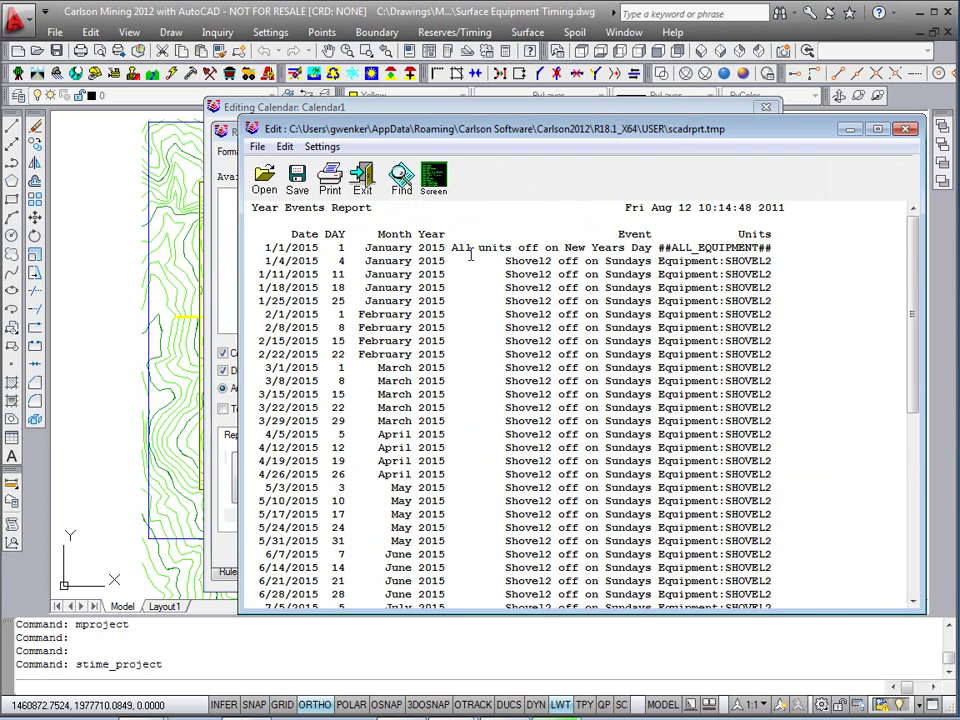
drag(333, 250, 638, 234)
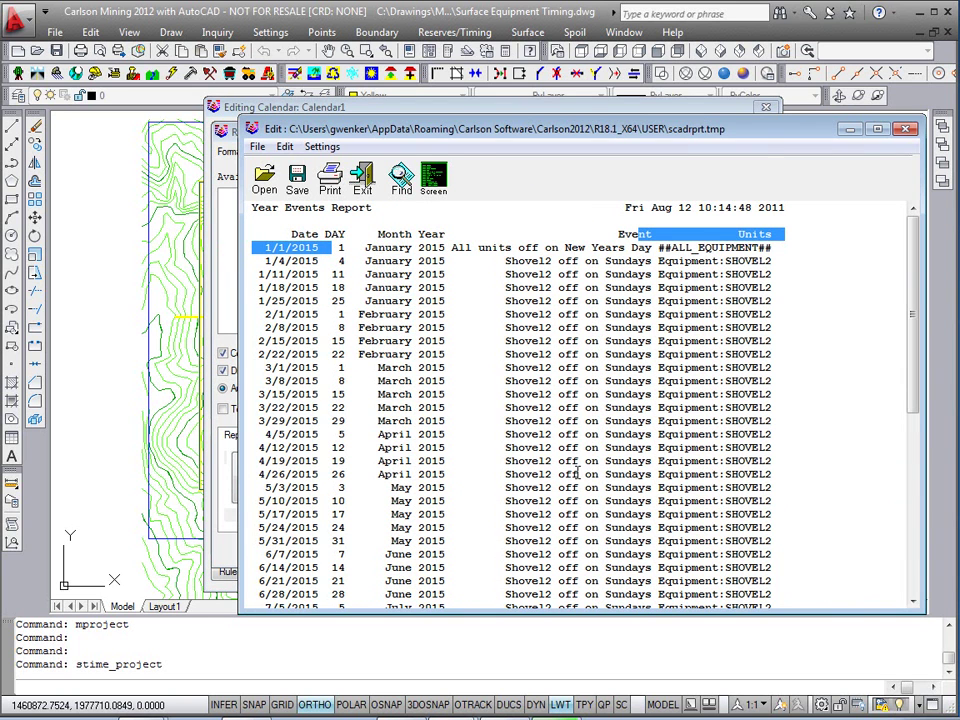
click(368, 182)
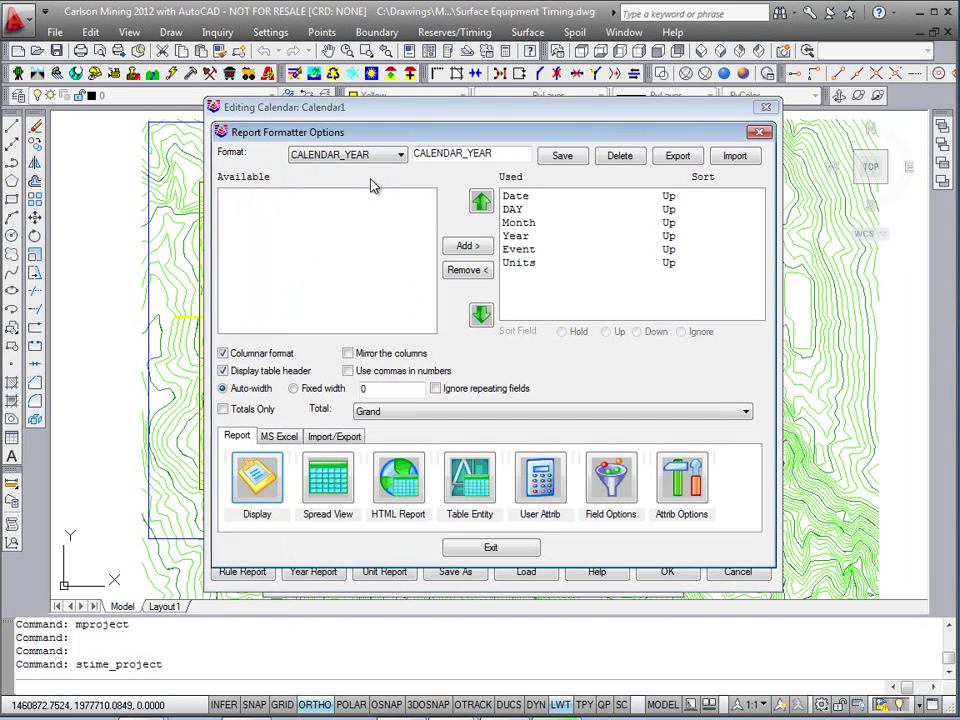
click(522, 548)
Display the unit report with all available fields, examine the monthly figures from its first to last year, and close it
click(388, 572)
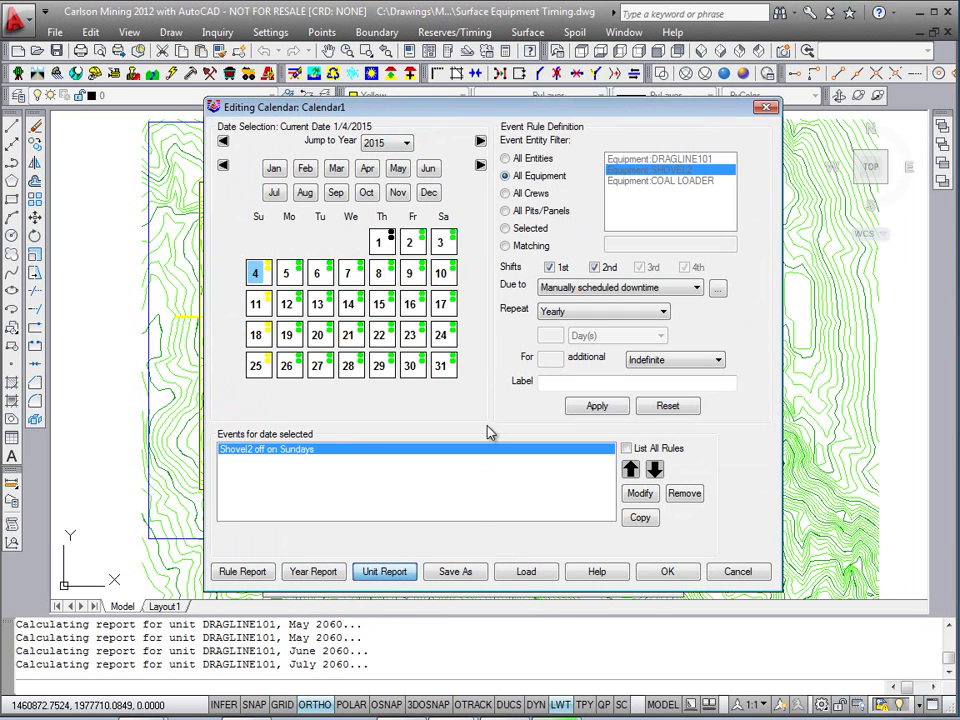
drag(240, 196, 293, 370)
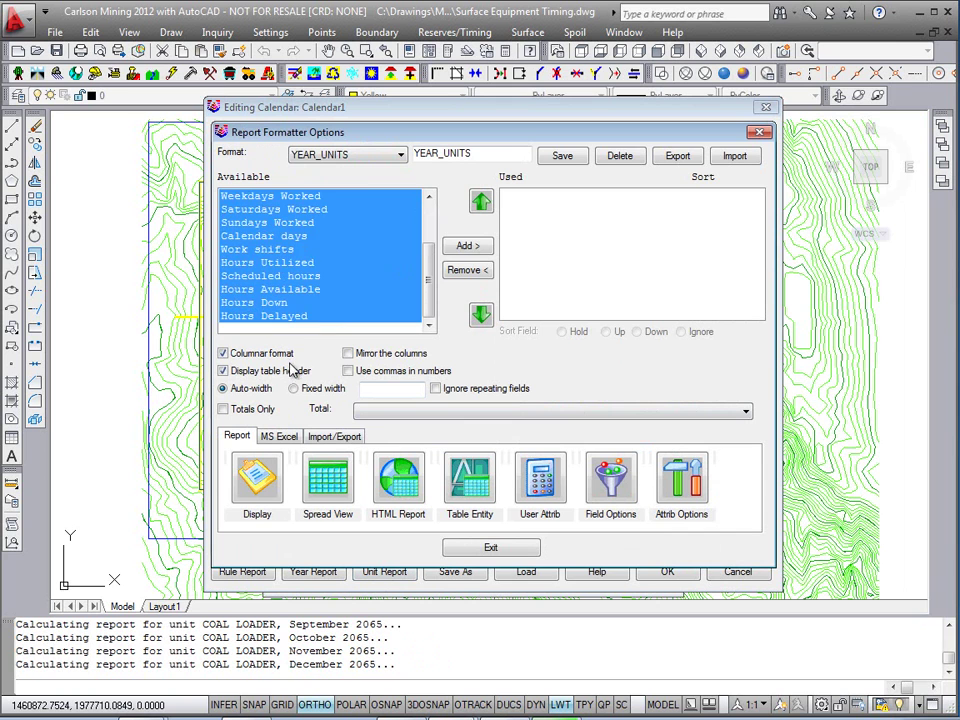
click(467, 246)
click(268, 483)
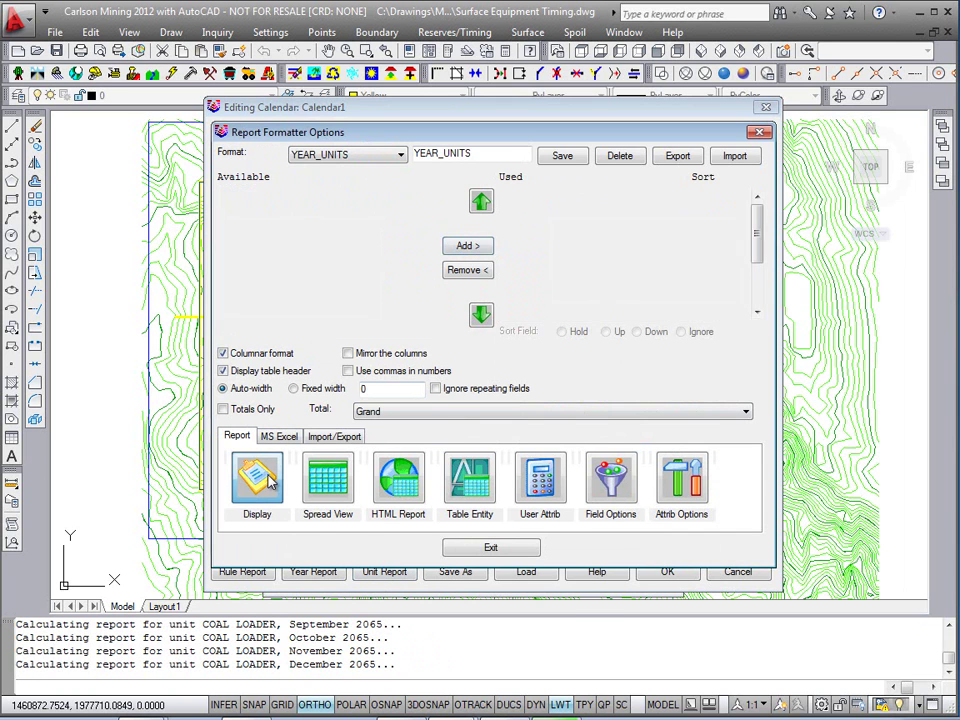
mouse_move(660, 133)
mouse_down()
mouse_move(620, 137)
mouse_move(581, 122)
mouse_up()
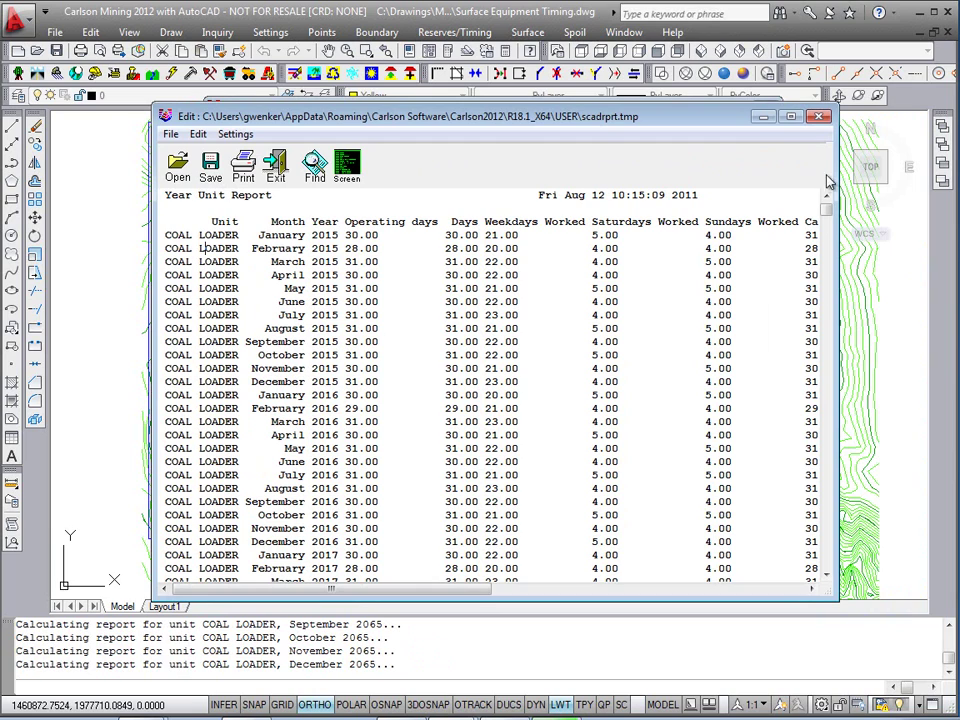
drag(827, 205, 831, 555)
double_click(344, 535)
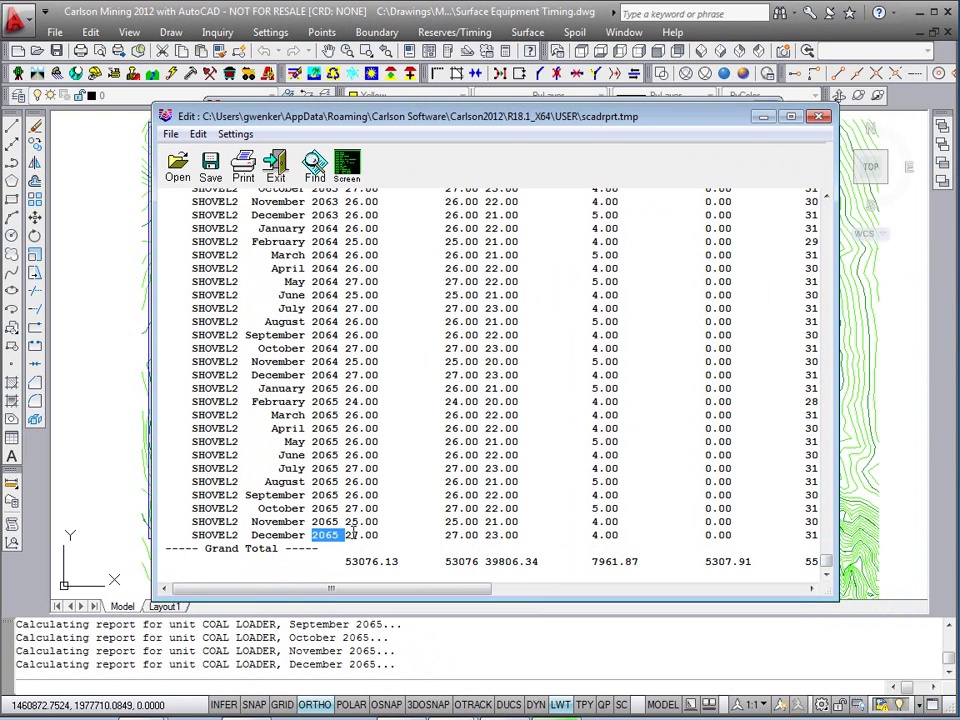
click(492, 495)
drag(827, 561, 827, 206)
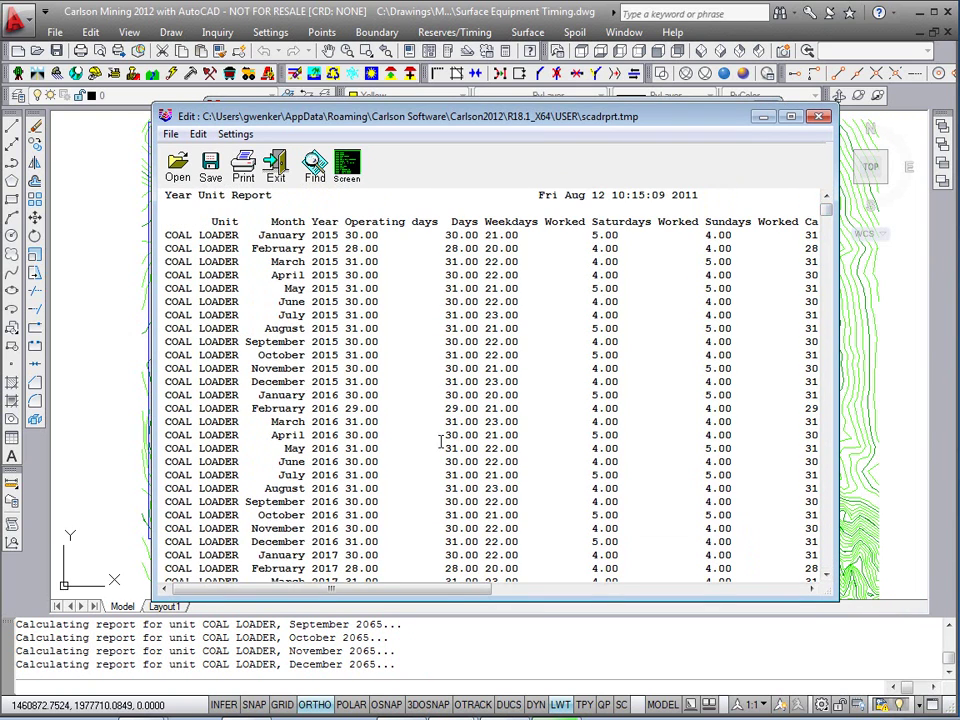
drag(439, 591, 300, 590)
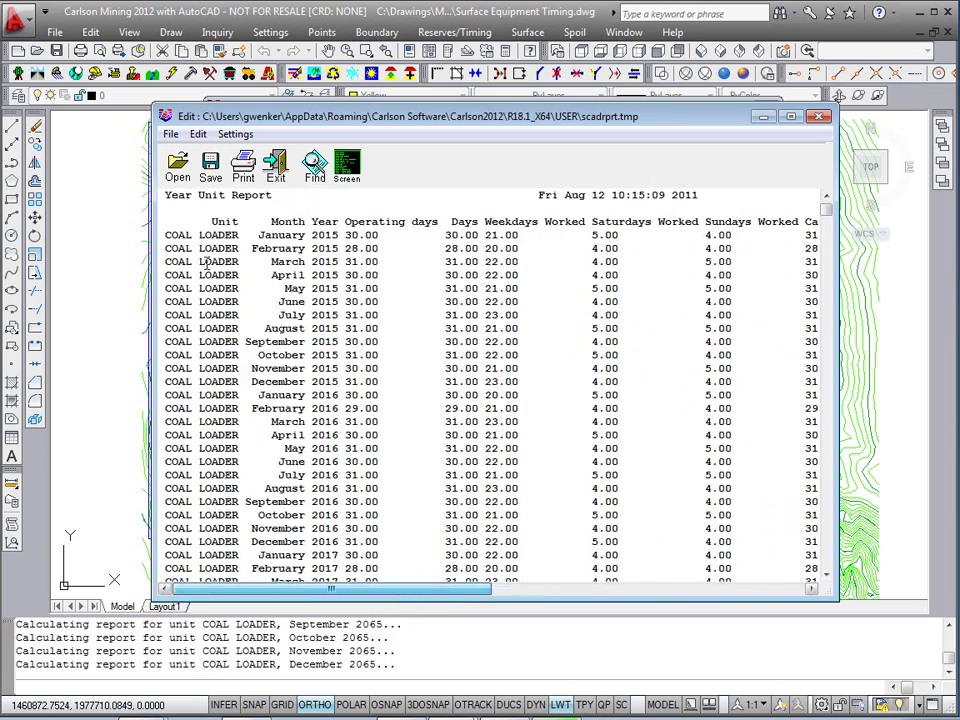
click(275, 165)
click(512, 543)
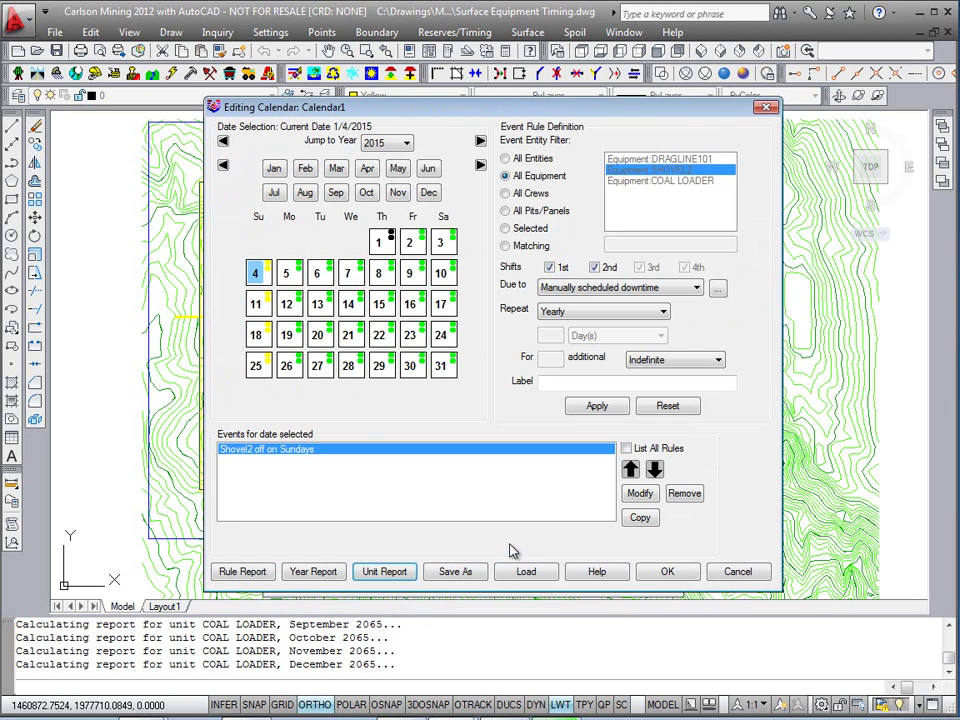
Accept the changes to Calendar1 and reopen it from the project's calendars for editing
click(666, 573)
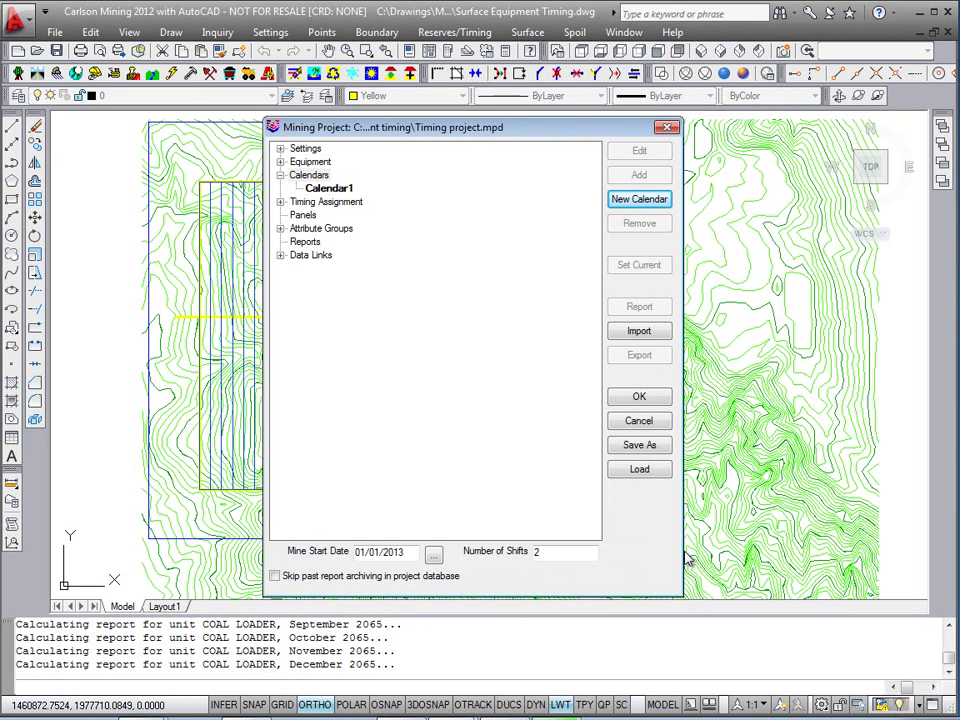
click(325, 188)
click(639, 152)
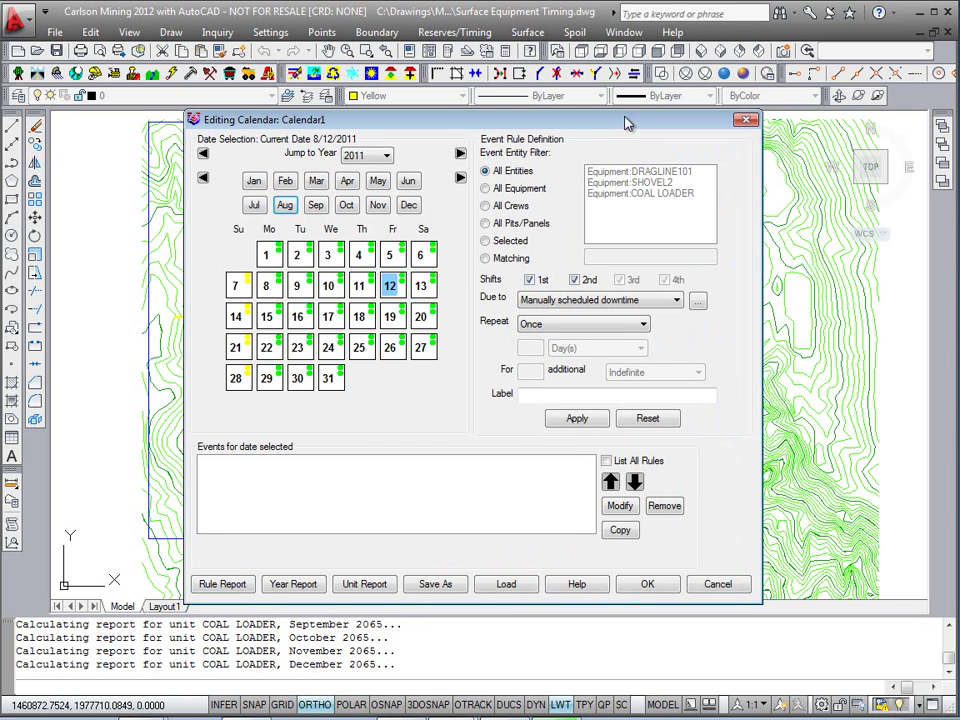
drag(625, 122, 620, 122)
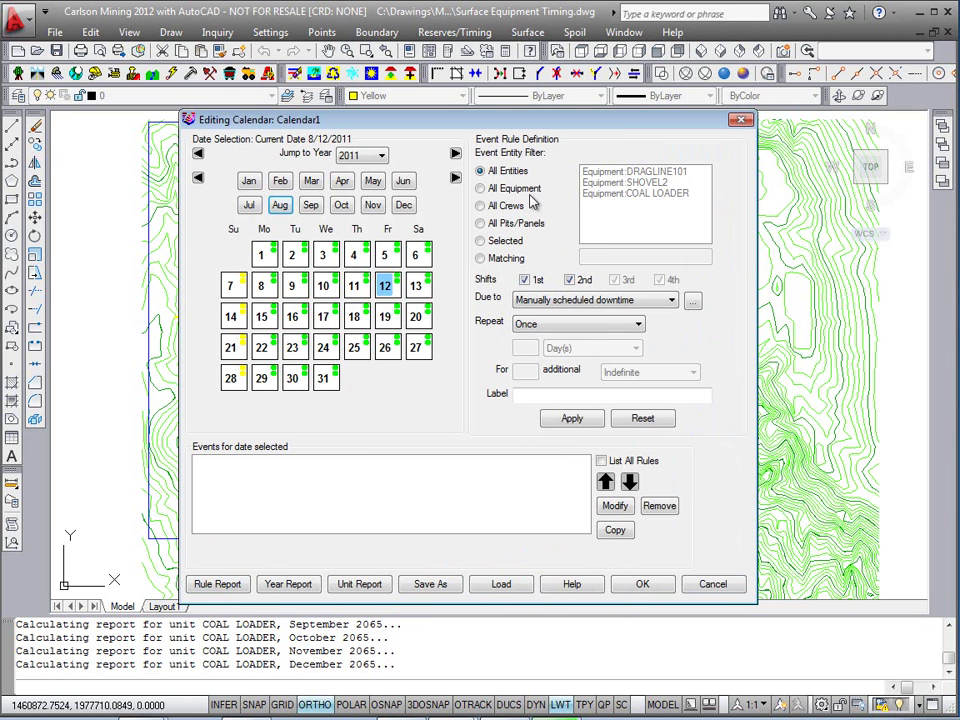
Add a calendar event type with key MAINT, description "Annual Maintenance" and the Not Working productivity effect
click(695, 307)
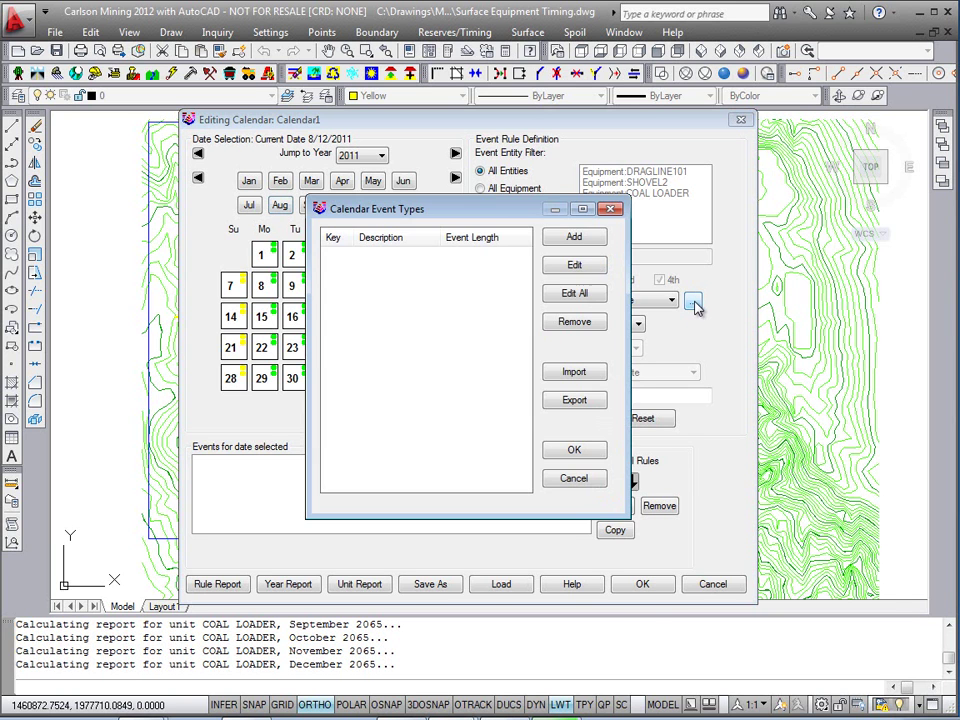
mouse_move(491, 210)
mouse_down()
mouse_move(510, 407)
mouse_move(510, 213)
mouse_up()
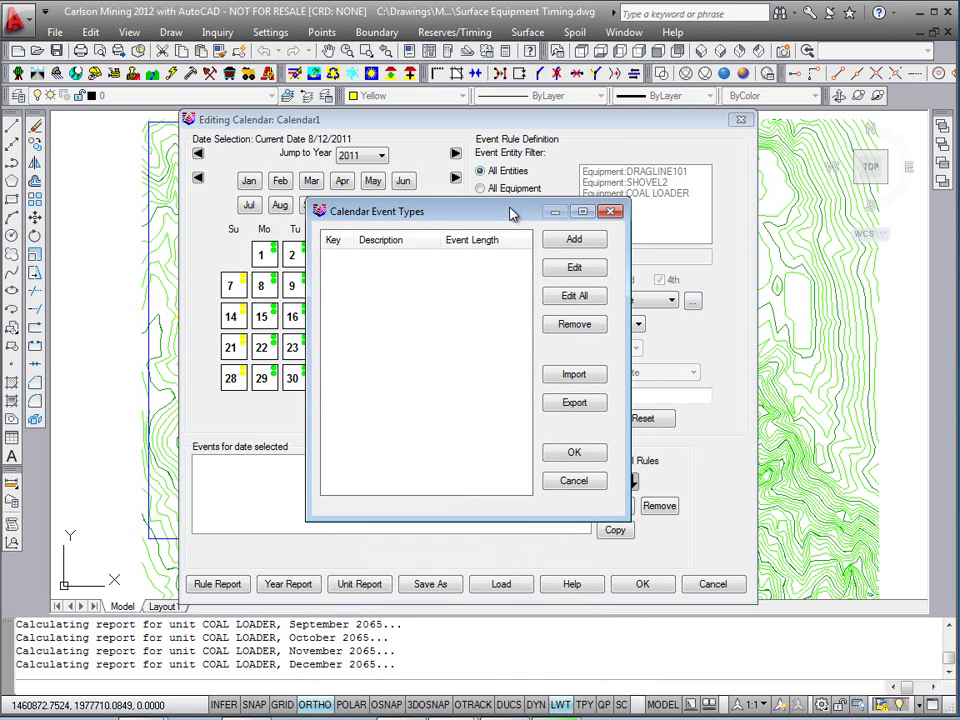
click(592, 244)
drag(450, 302, 455, 290)
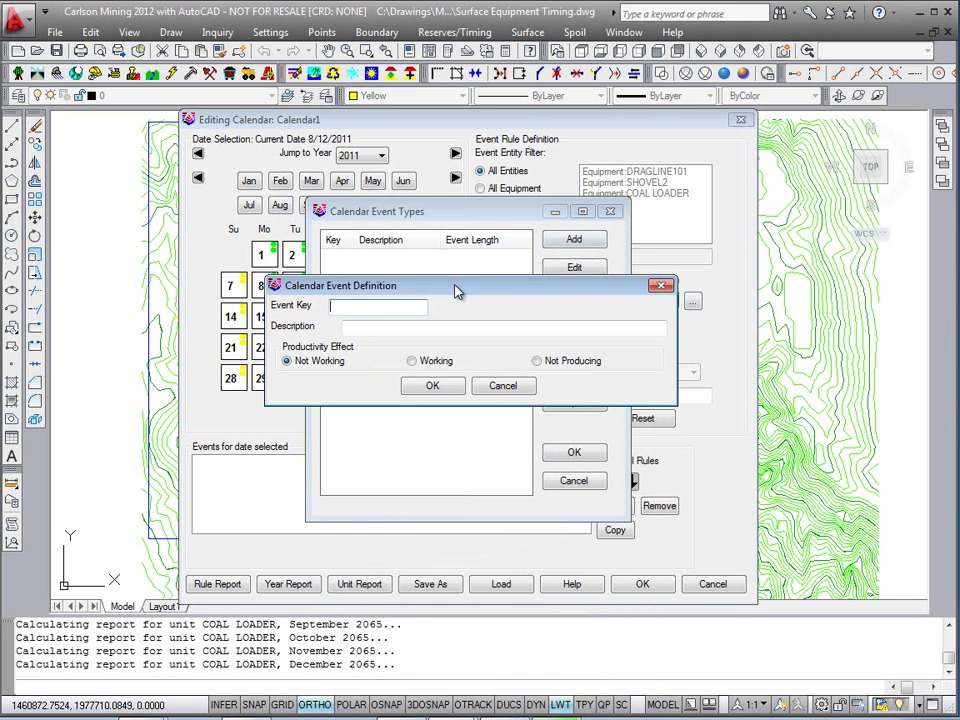
click(360, 328)
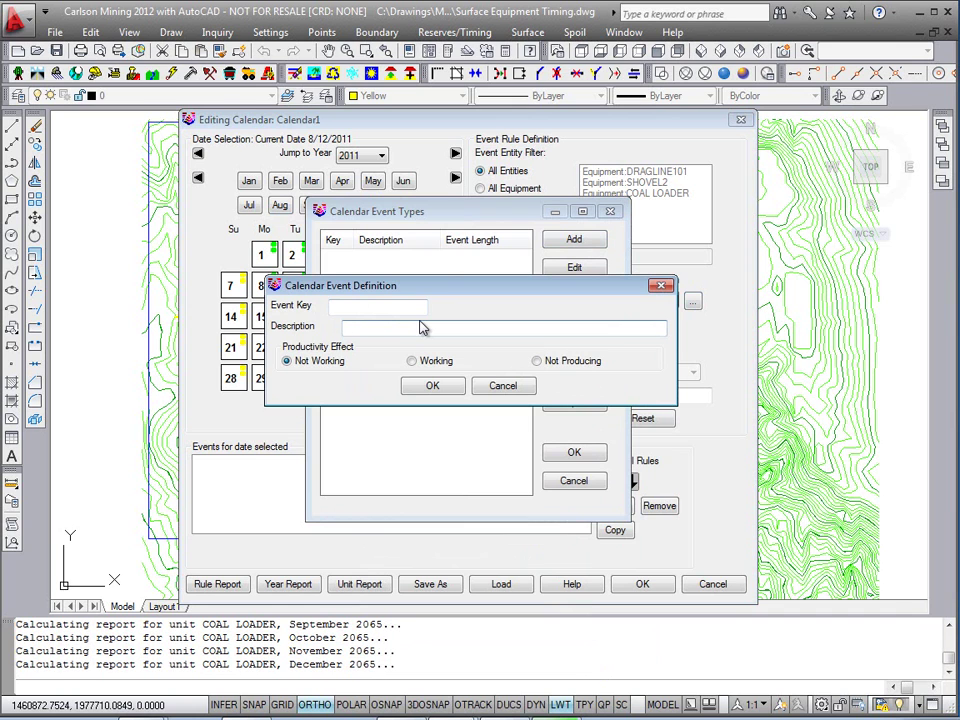
click(382, 307)
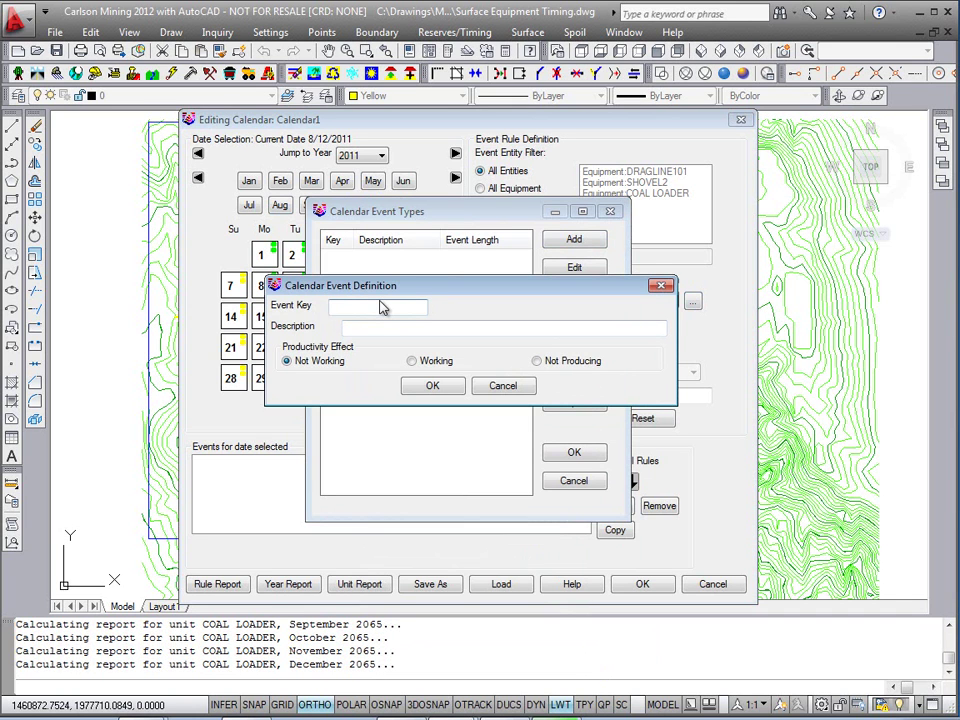
click(379, 325)
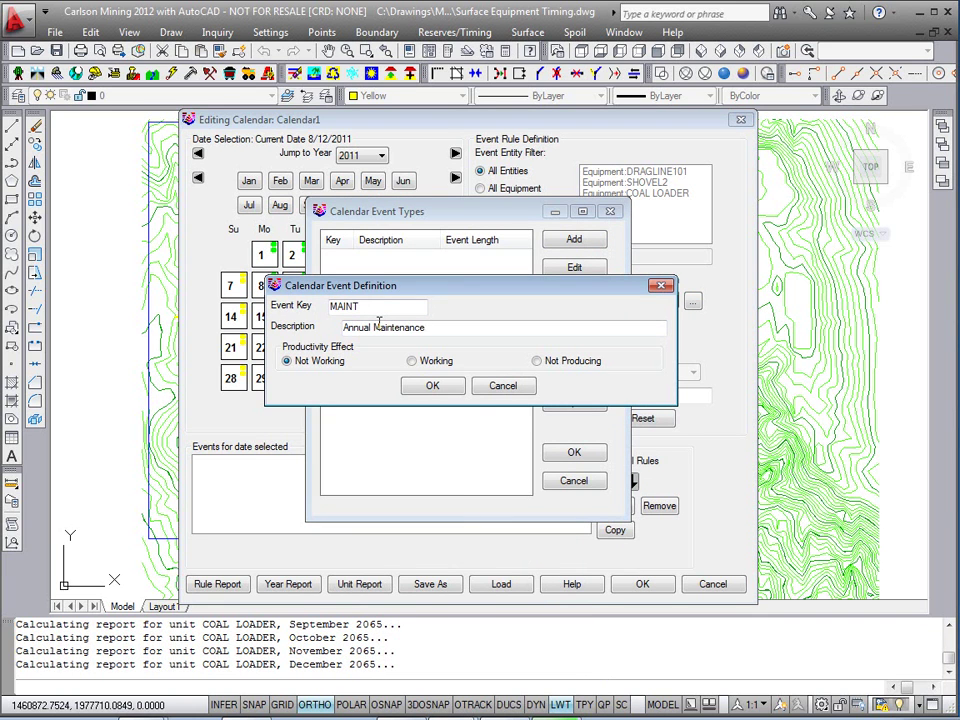
drag(475, 293, 490, 287)
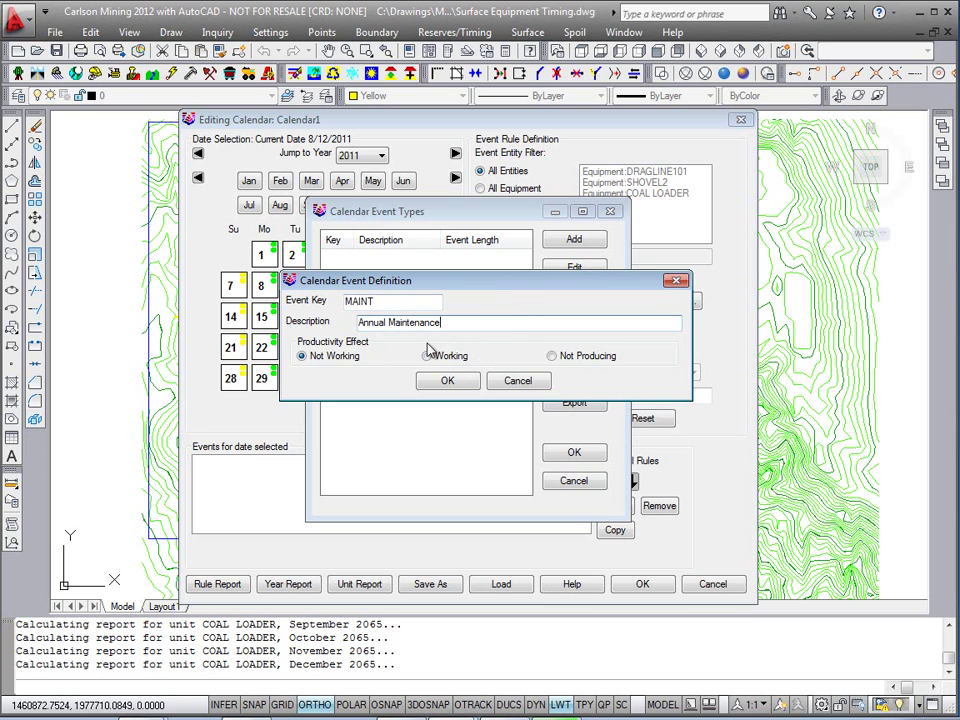
click(447, 380)
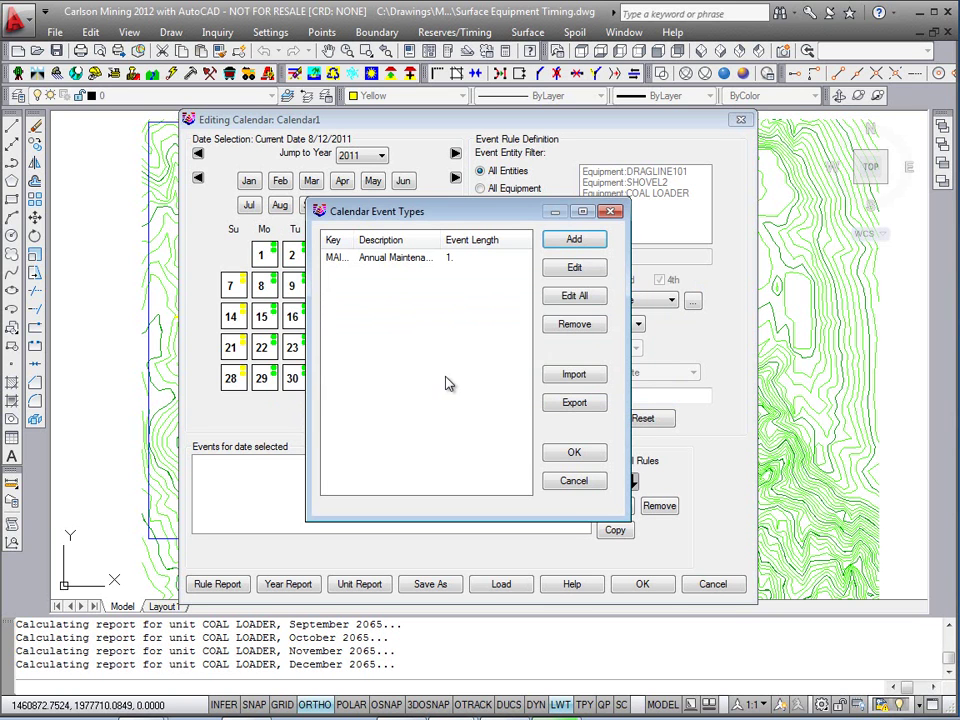
Add a calendar event type with key HOLIDAY, description "Holiday" and the Not Working productivity effect, and accept the event types list
click(575, 243)
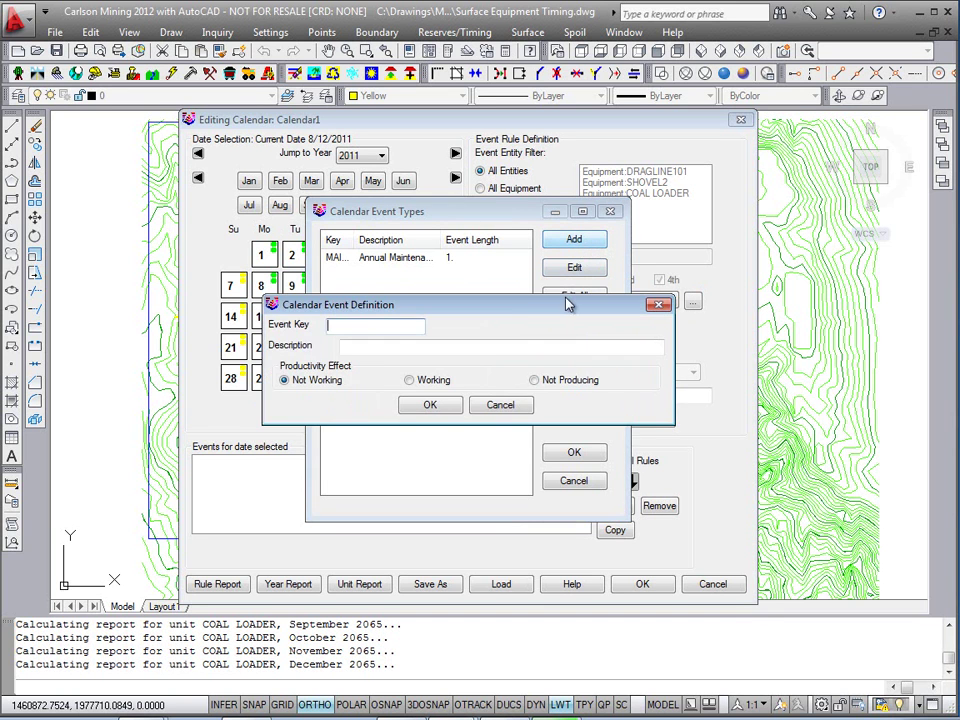
drag(529, 306, 535, 304)
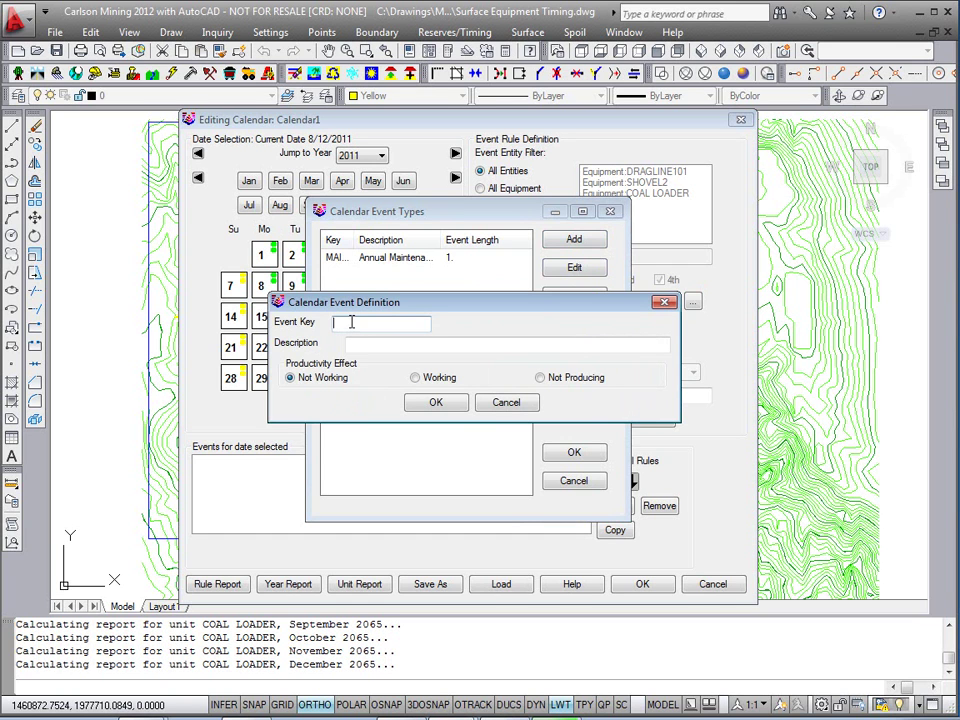
click(371, 346)
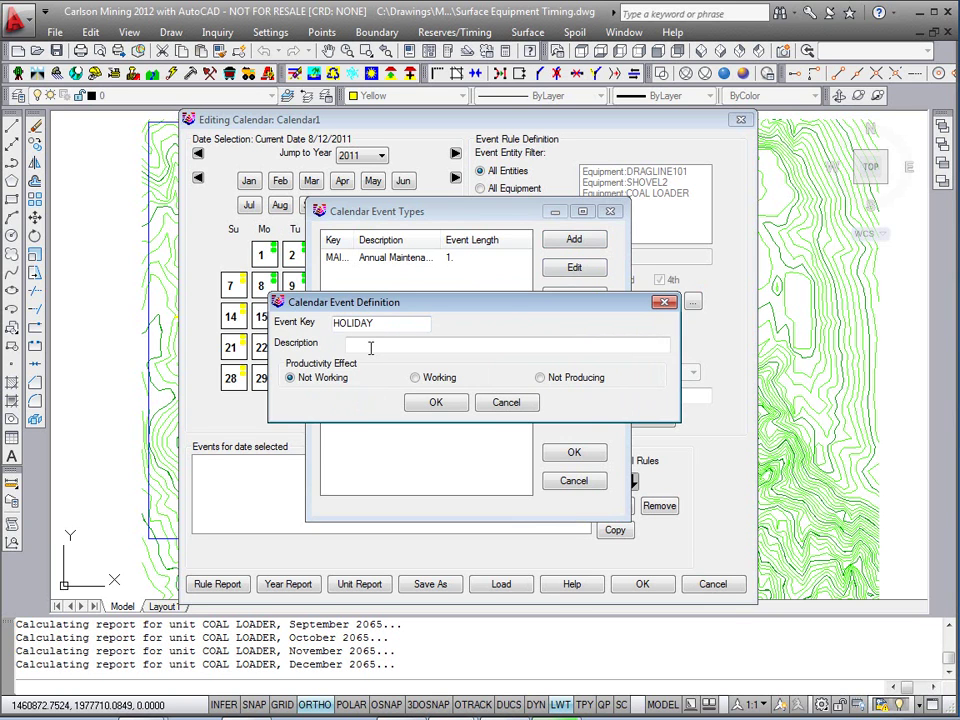
text(Holiday)
click(436, 402)
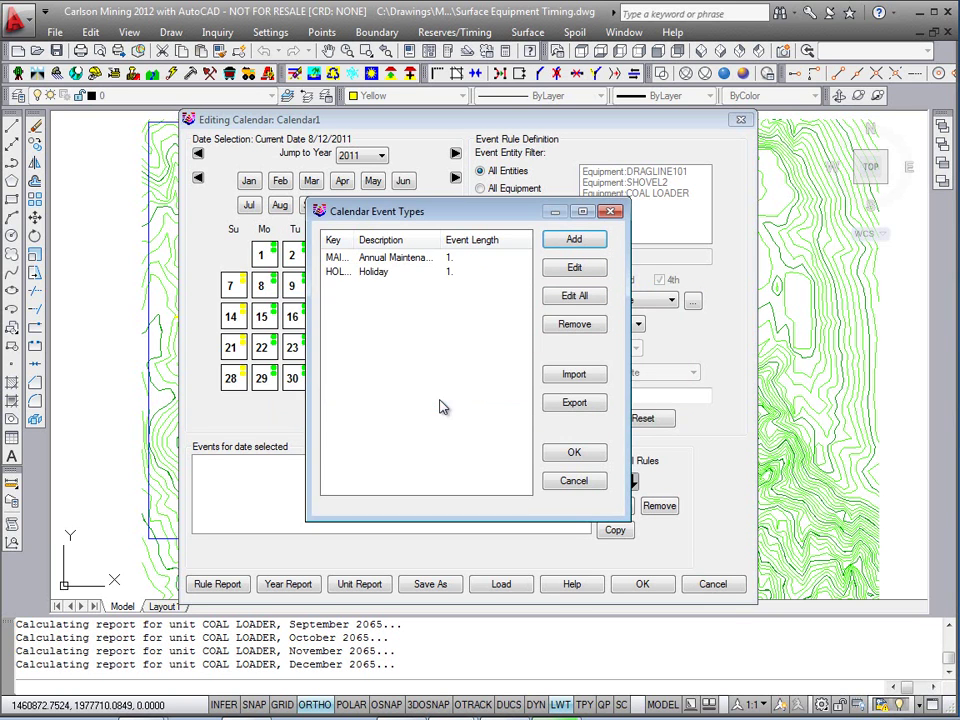
click(574, 453)
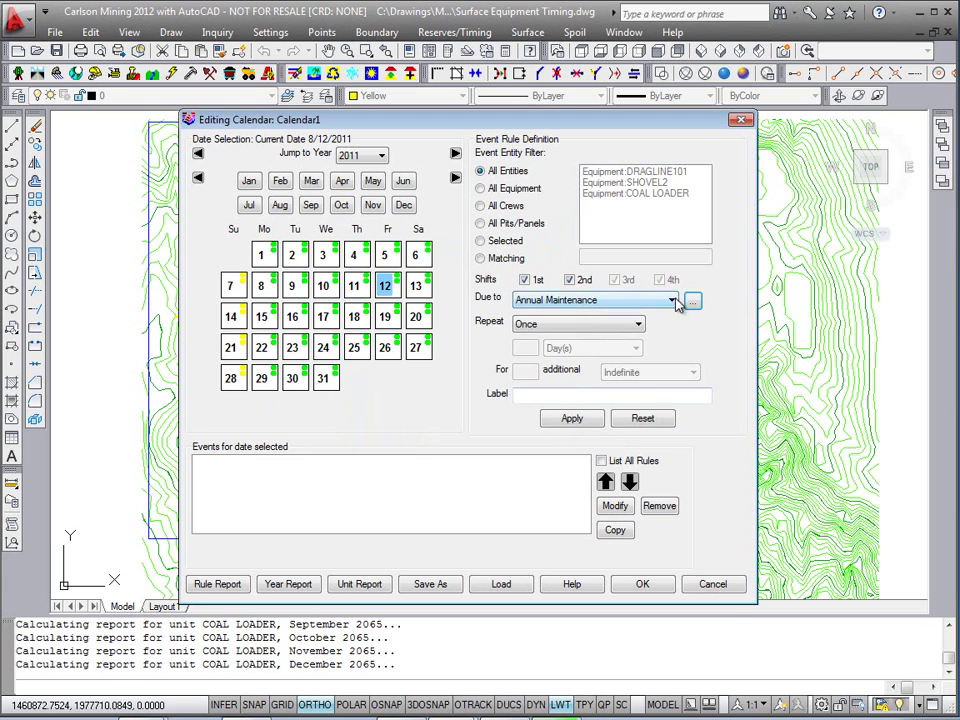
Choose Annual Maintenance as the cause for event rules and accept the changes to Calendar1
click(670, 301)
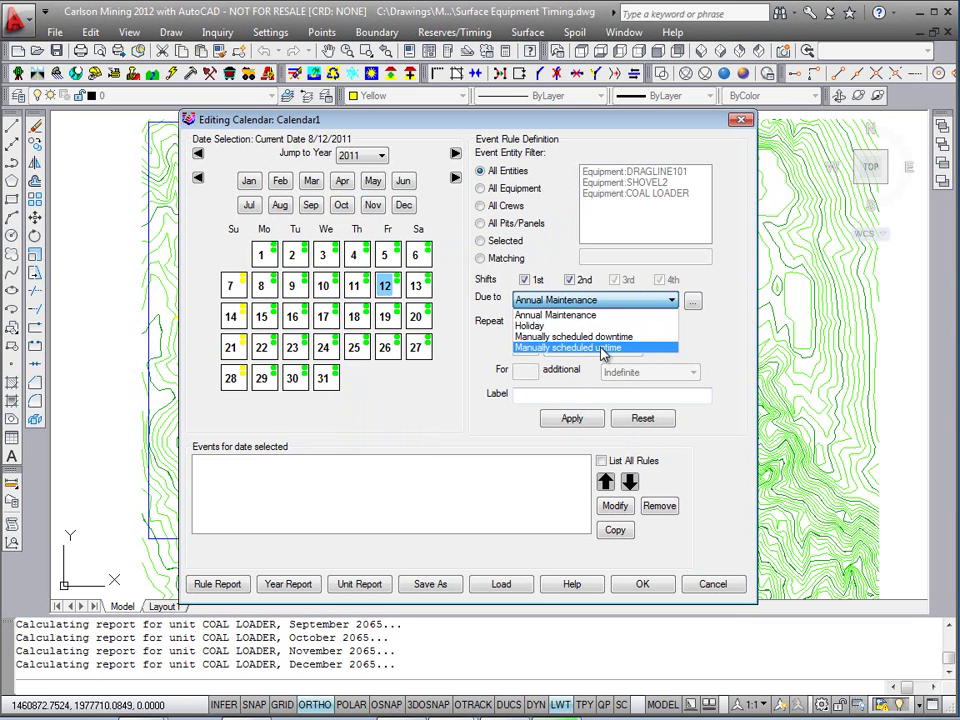
click(555, 315)
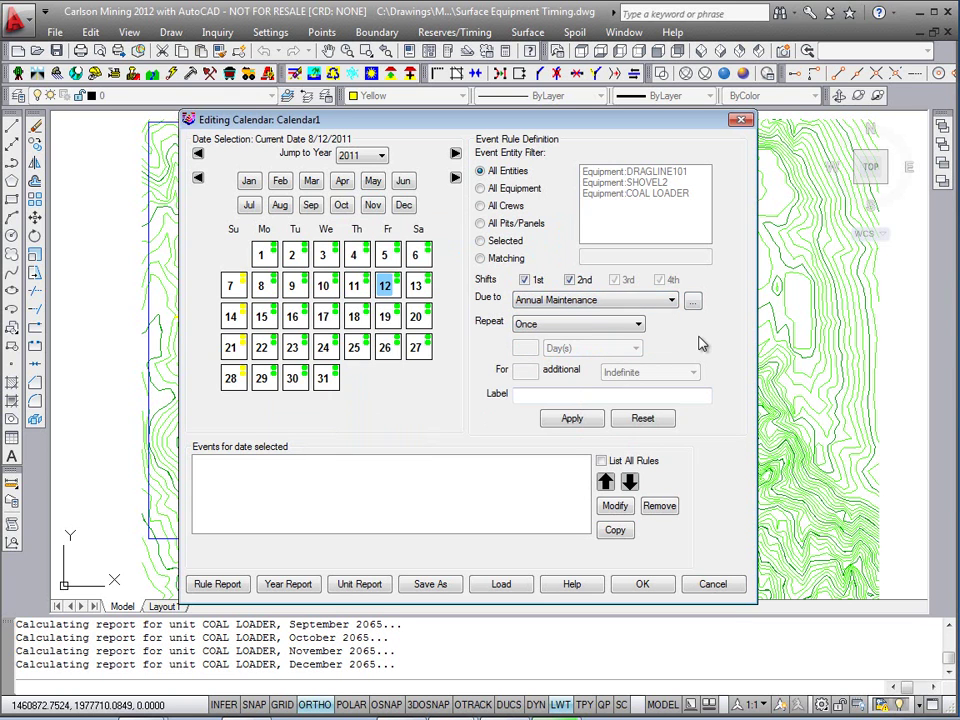
click(658, 584)
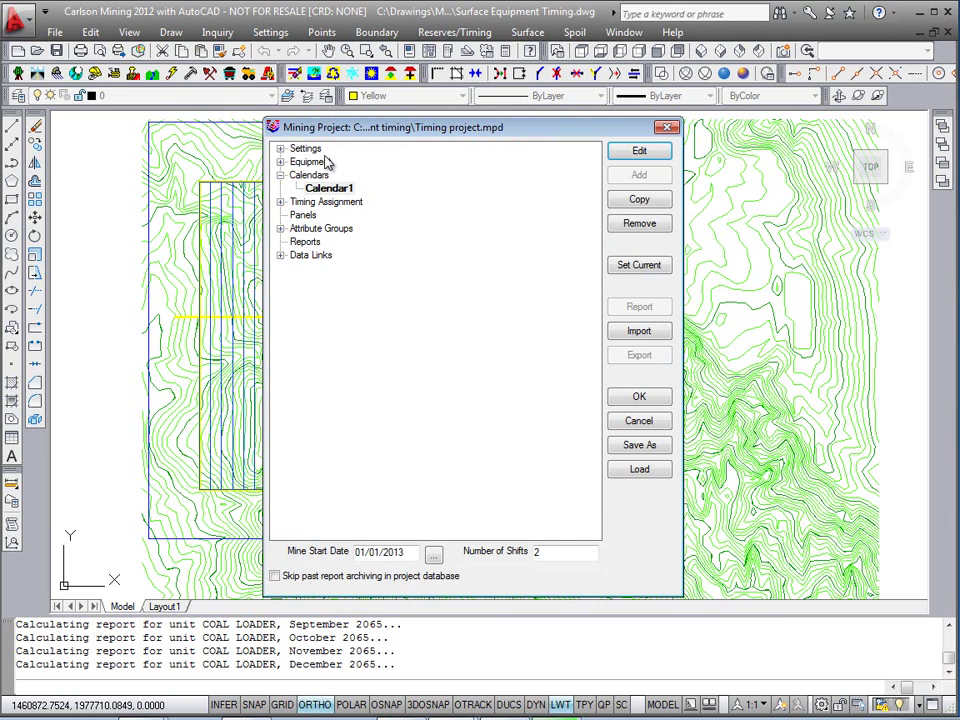
Expand the project's Equipment and Settings branches and locate the Calendar Event Types entry
click(280, 161)
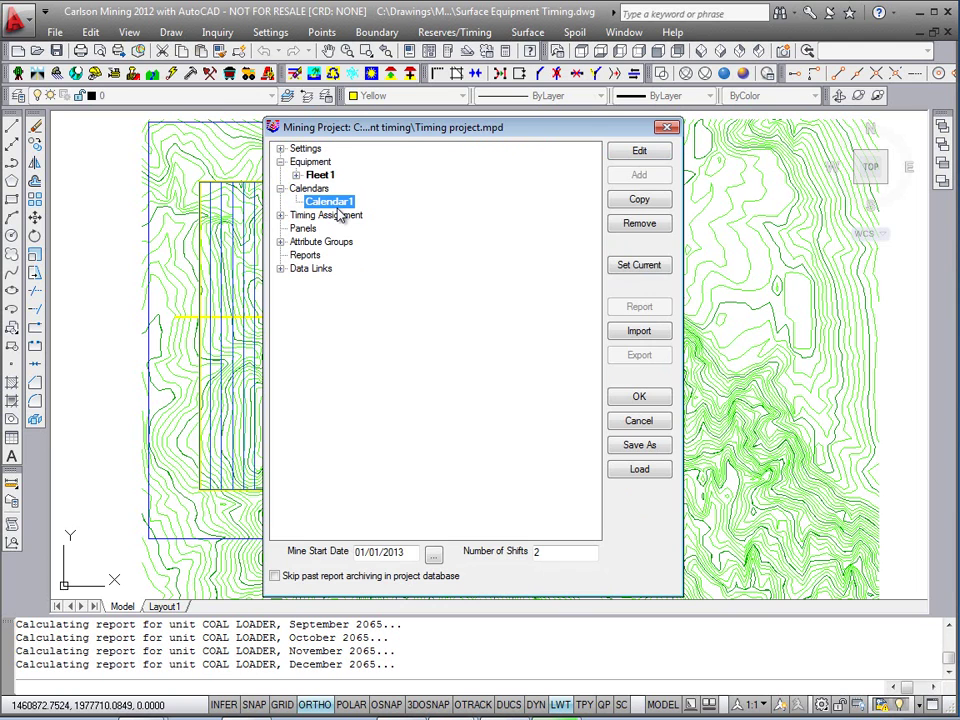
click(280, 148)
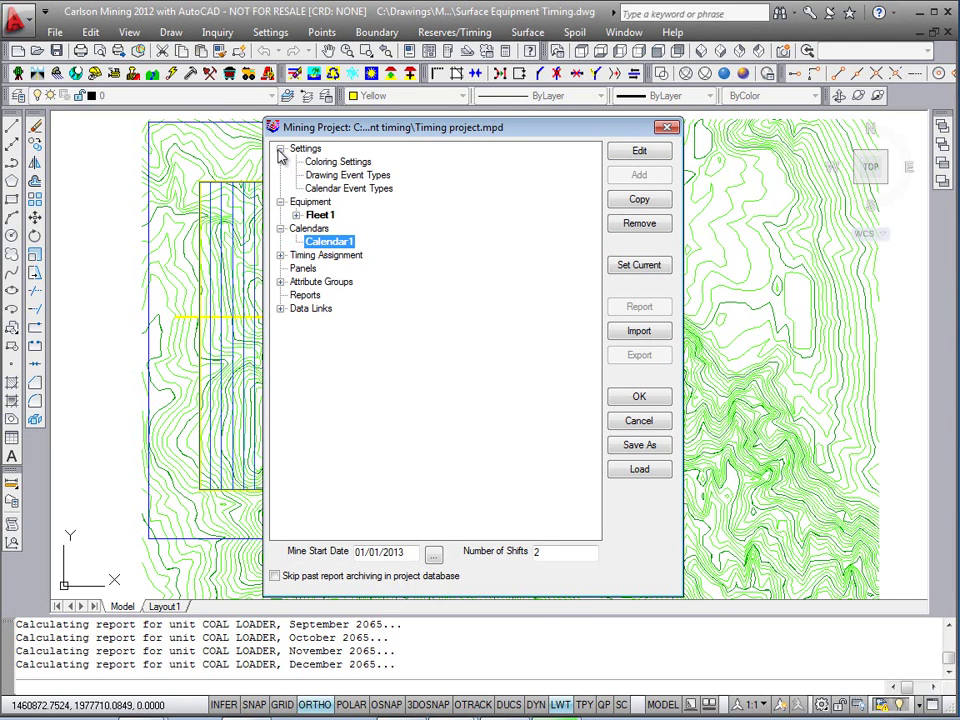
click(382, 188)
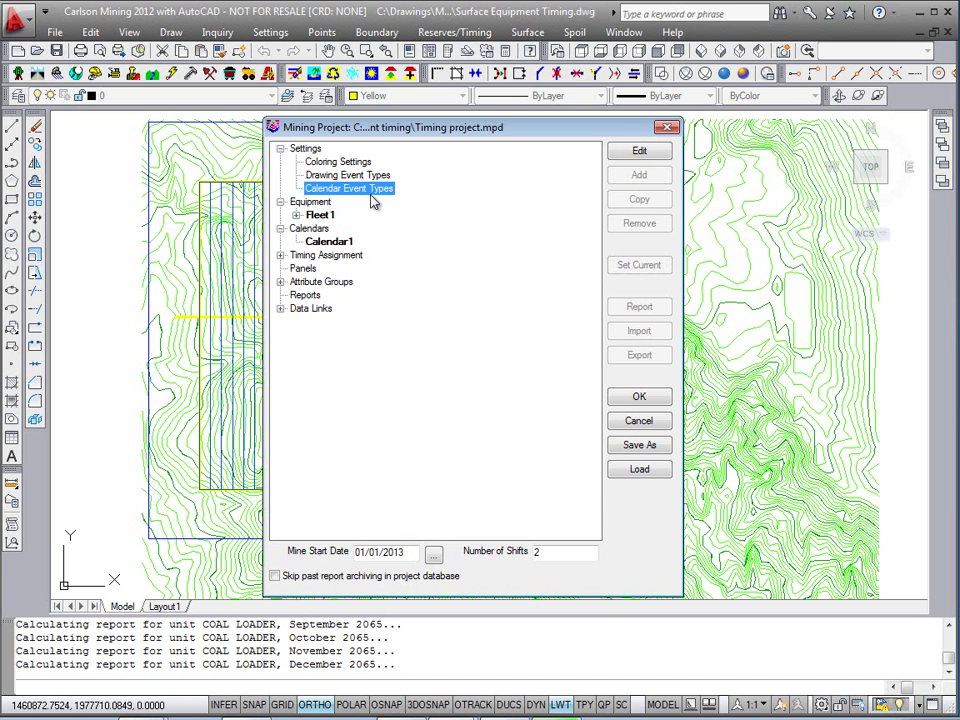
Add a Not Working drawing event type with key and capture layer Deadhead, description "Deadhead at end of pit" and 3-shift delay, and save the project
click(334, 178)
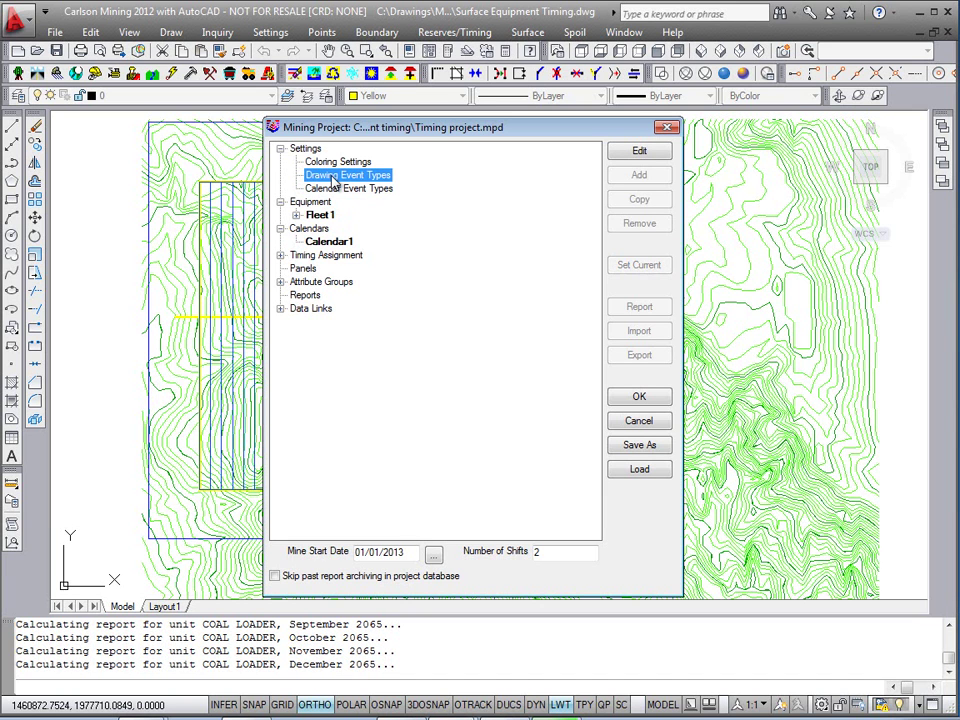
click(641, 153)
click(576, 237)
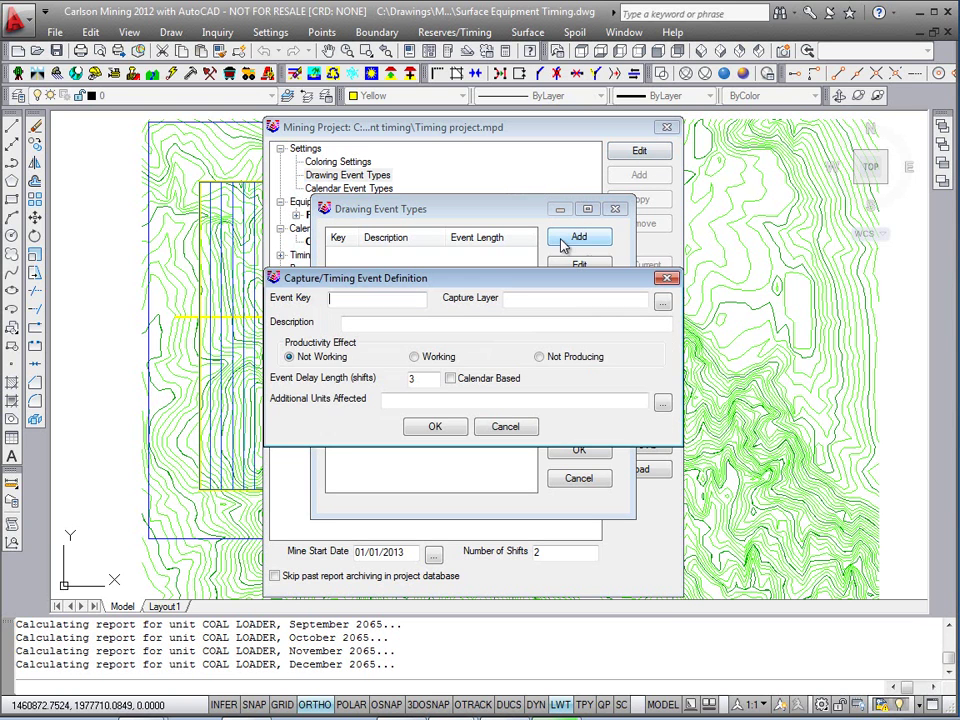
drag(493, 283, 487, 264)
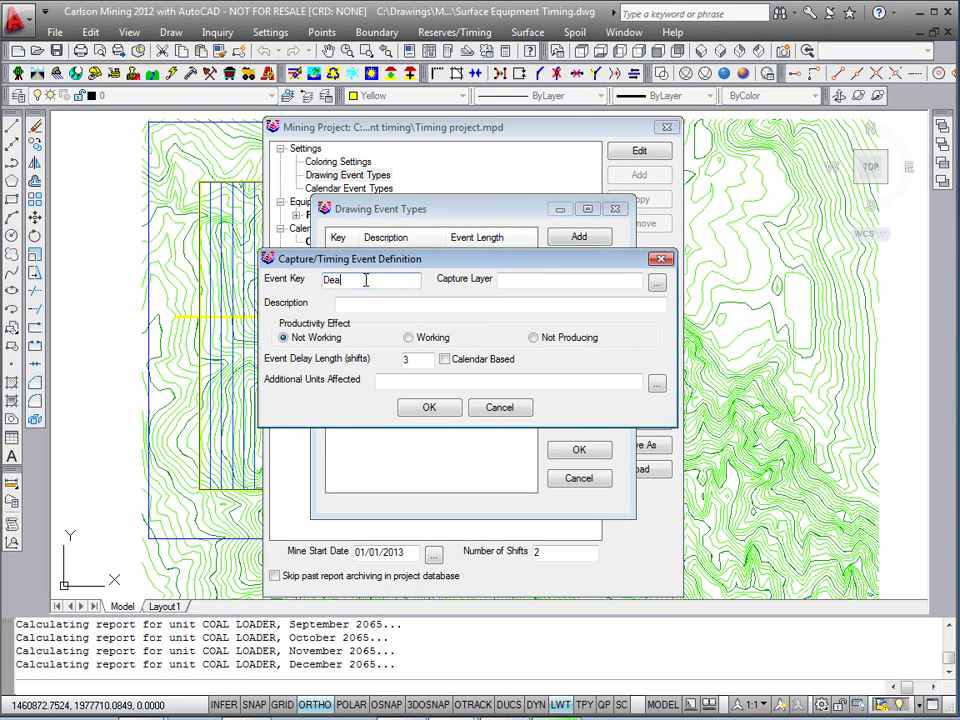
key(Tab)
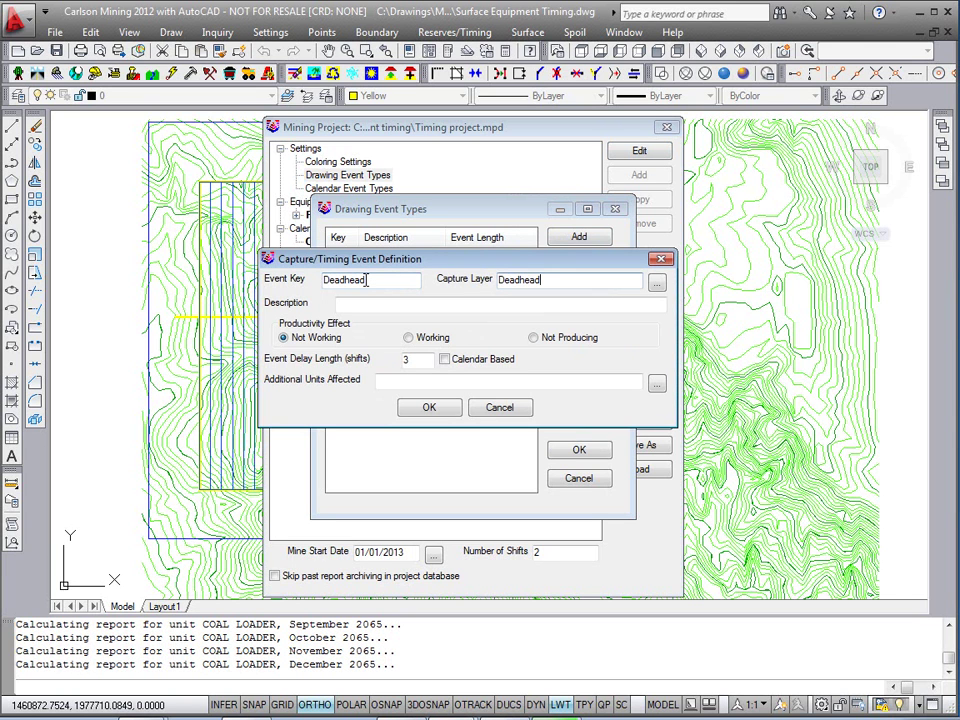
click(397, 306)
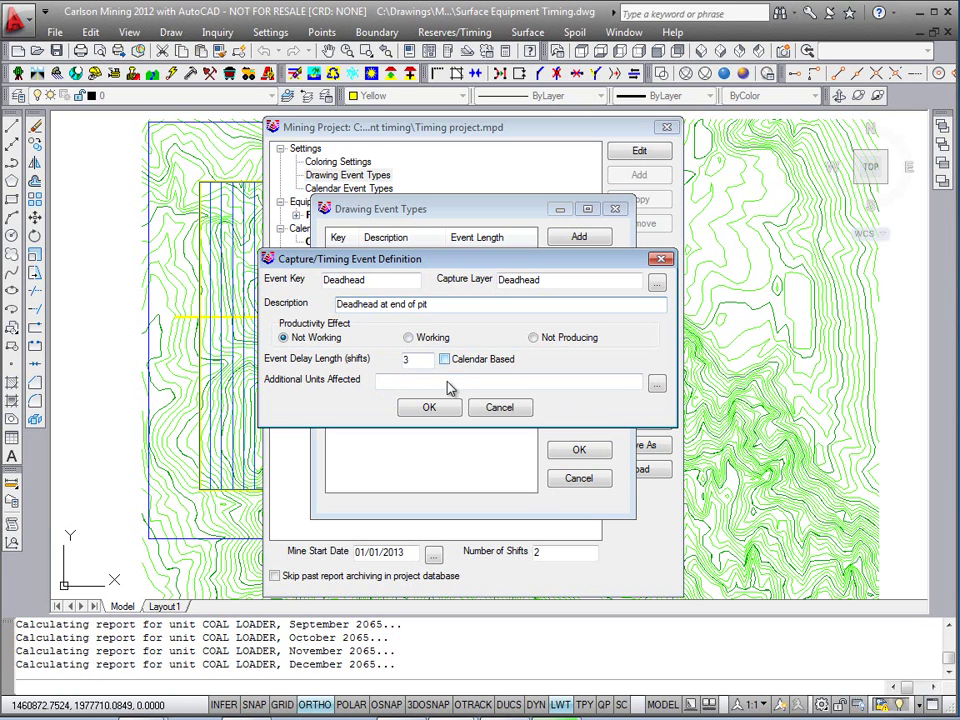
drag(377, 282, 305, 274)
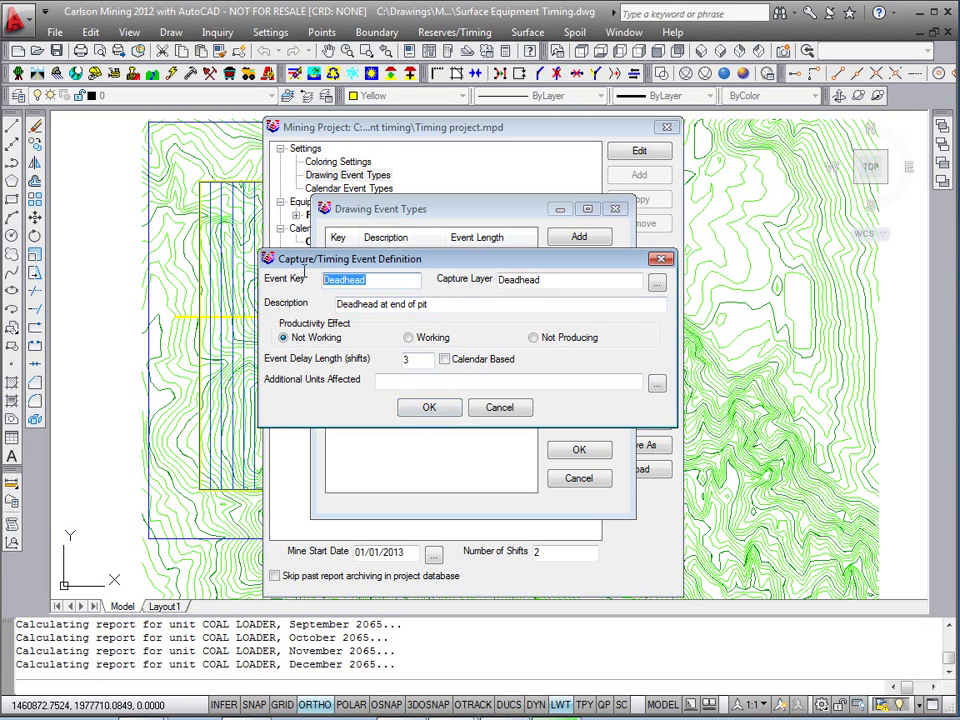
double_click(584, 284)
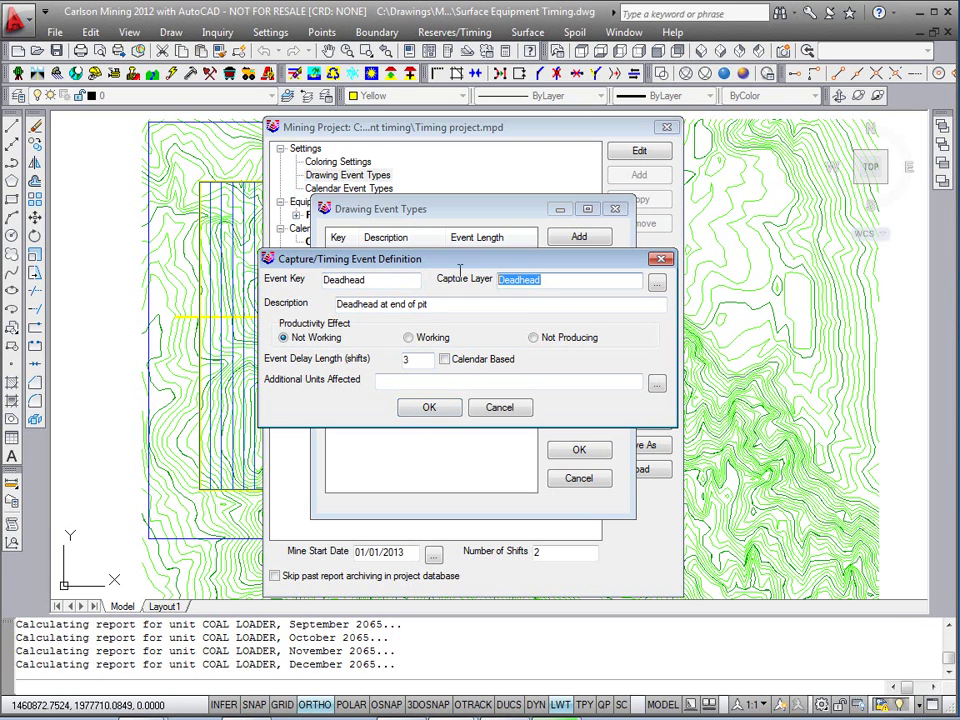
click(430, 408)
click(574, 452)
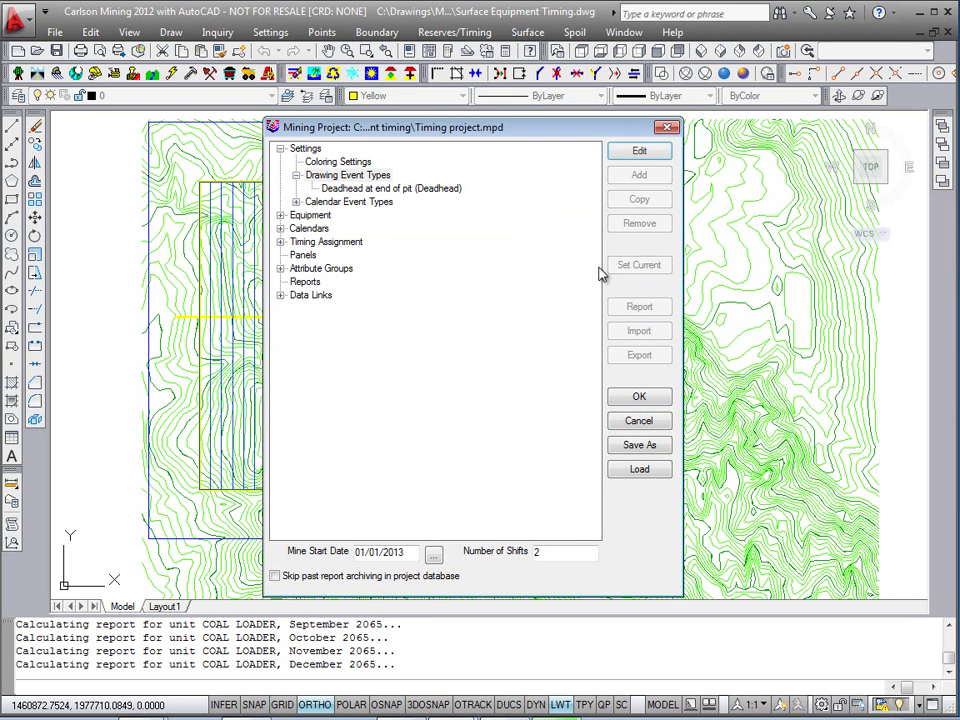
drag(416, 128, 408, 126)
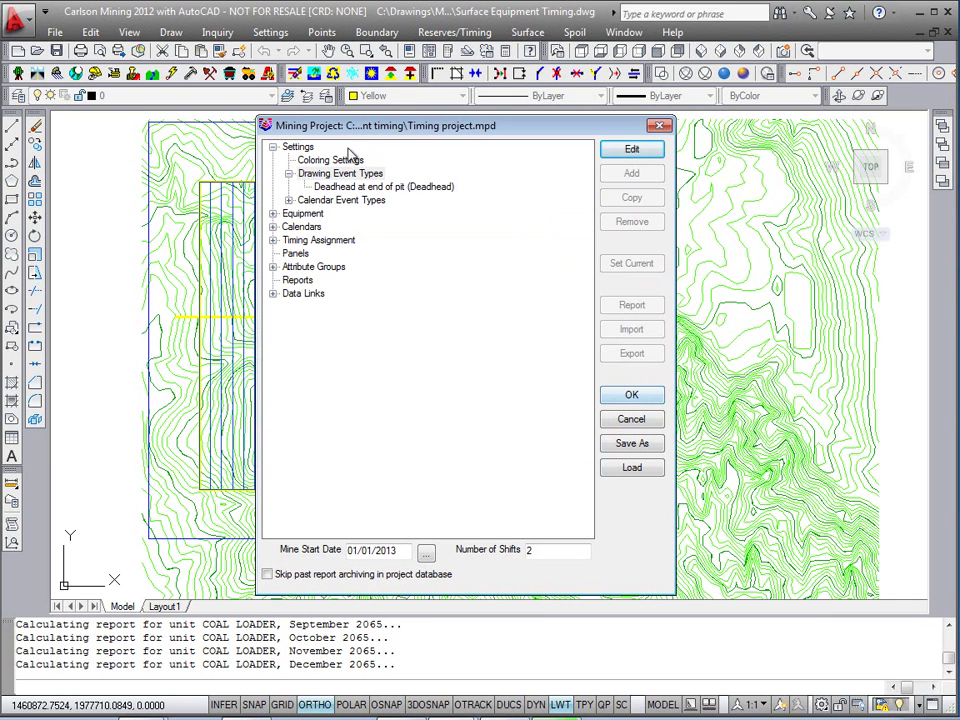
click(645, 400)
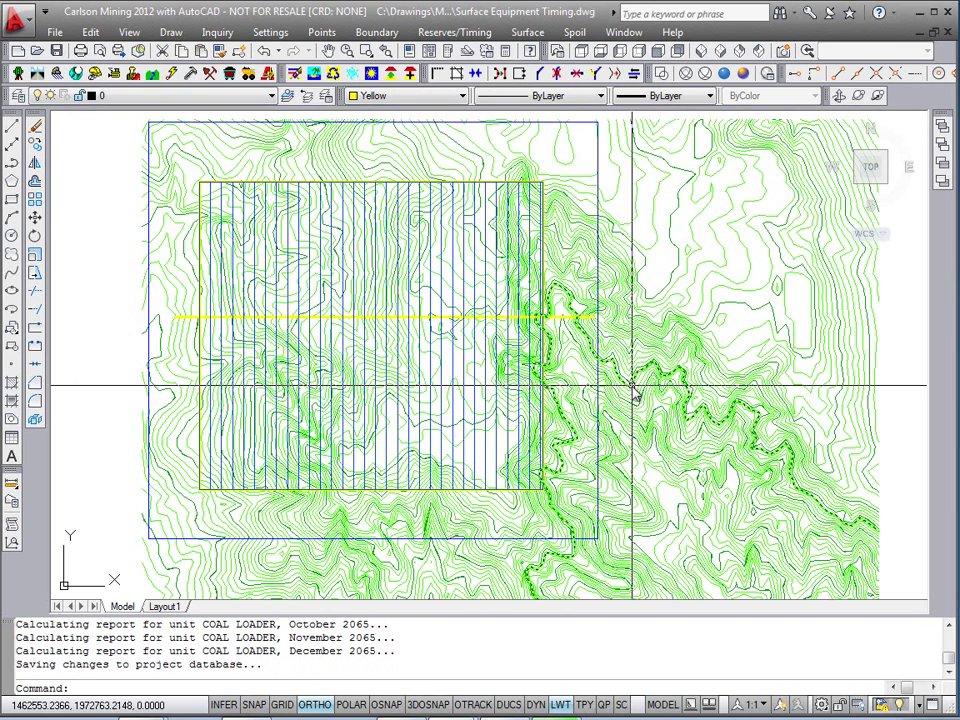
Create a layer named Deadhead, make it current and assign it colour 190
click(129, 32)
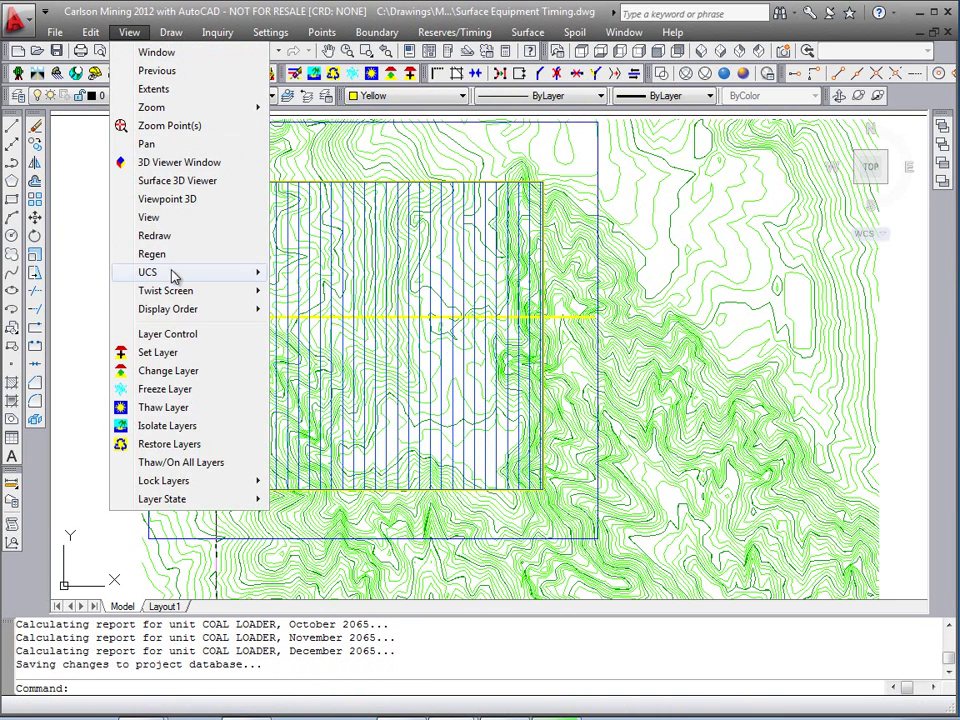
click(167, 336)
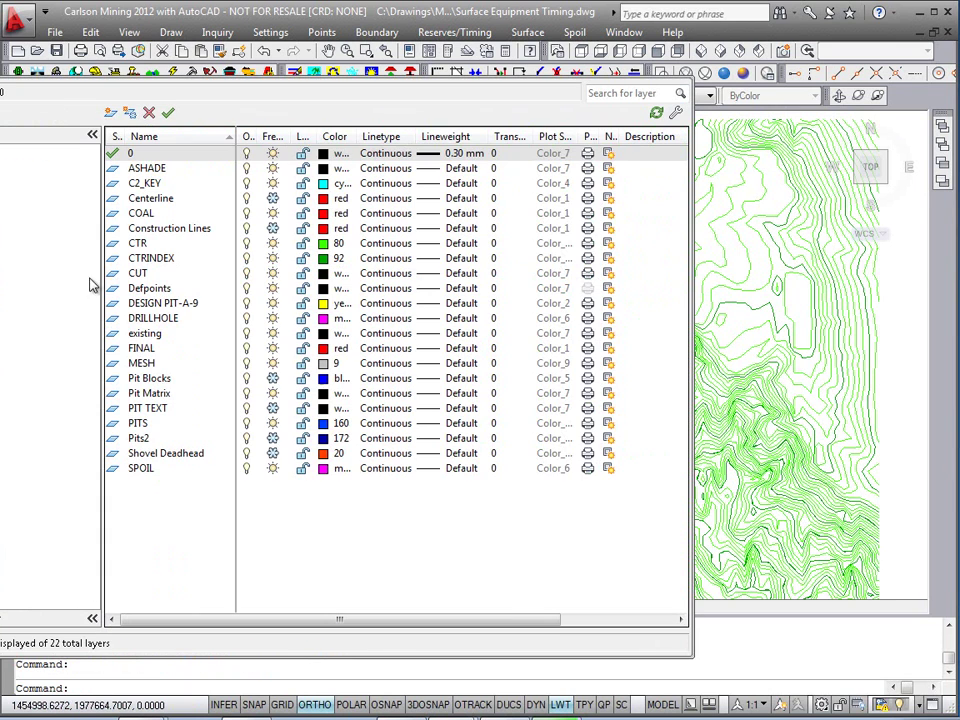
click(110, 113)
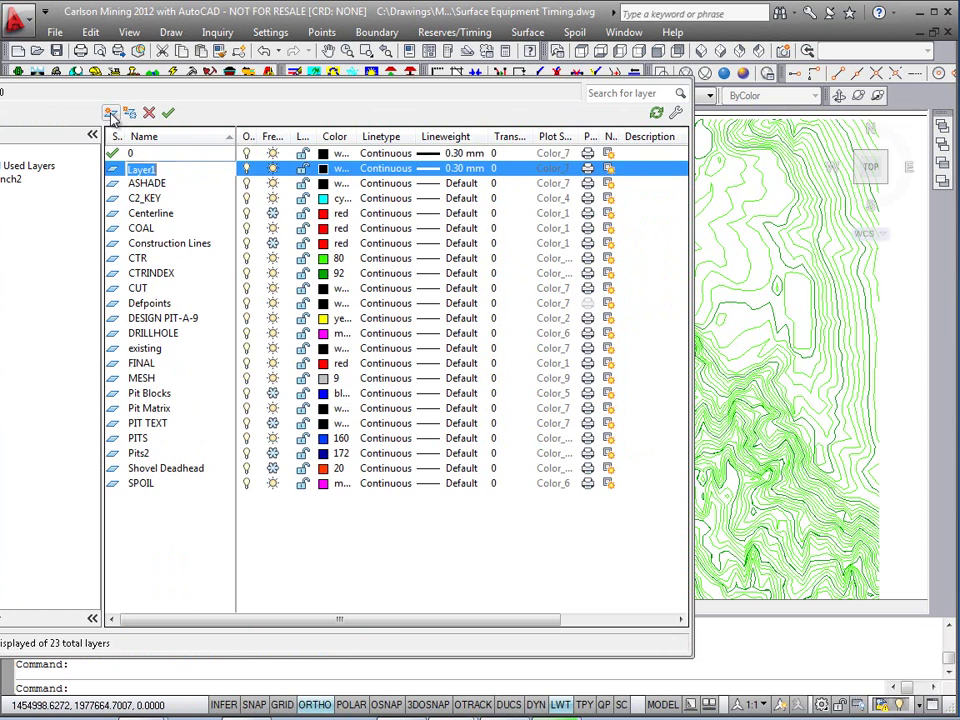
text(De)
key(Return)
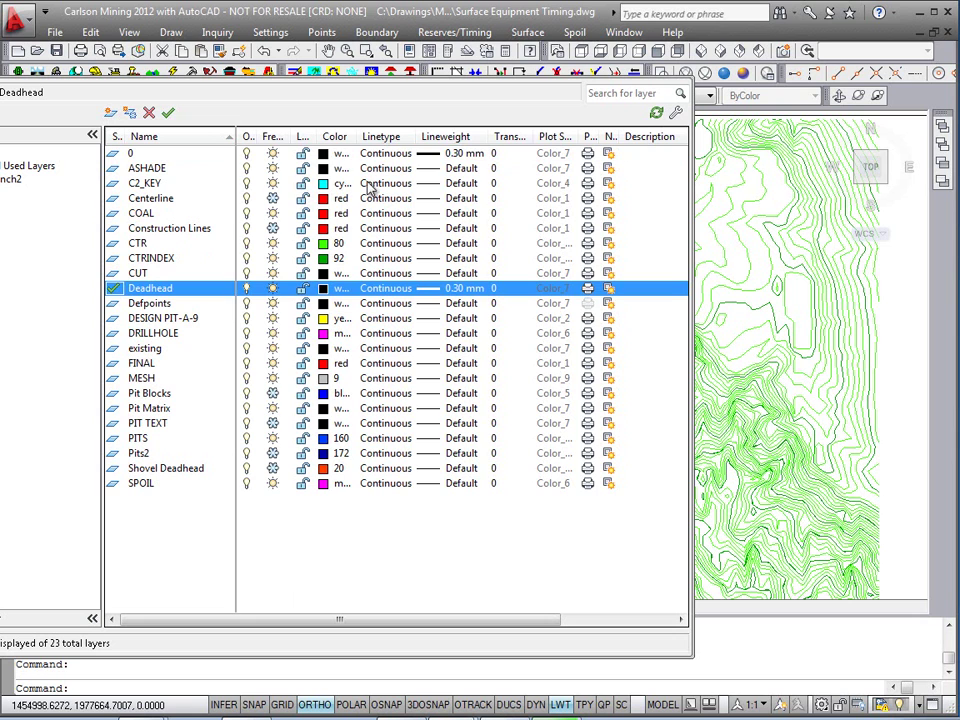
click(335, 288)
click(465, 242)
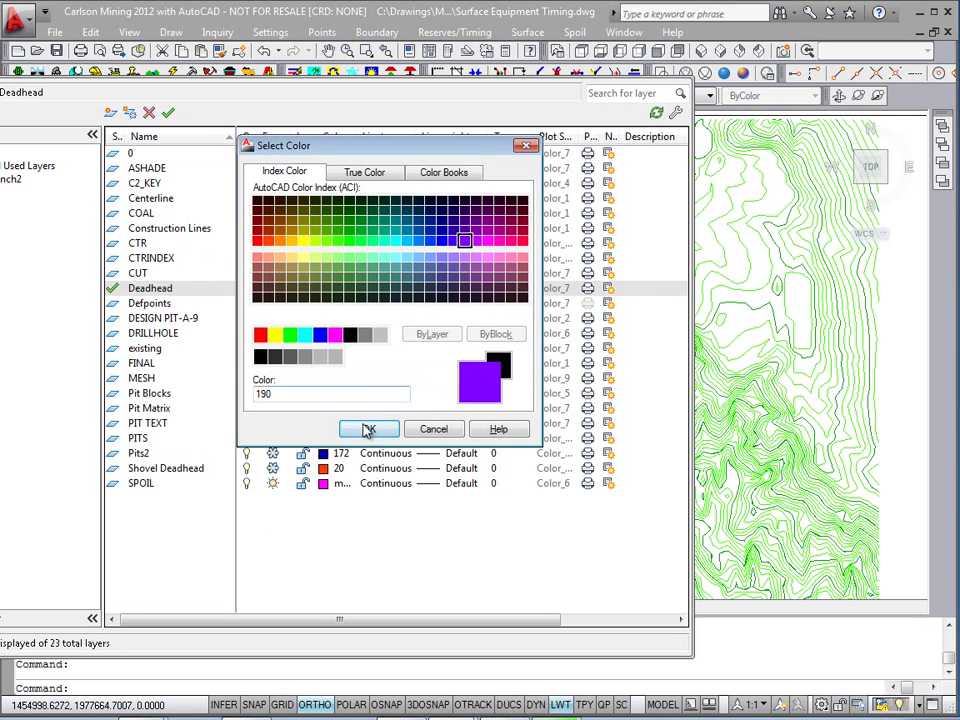
click(369, 429)
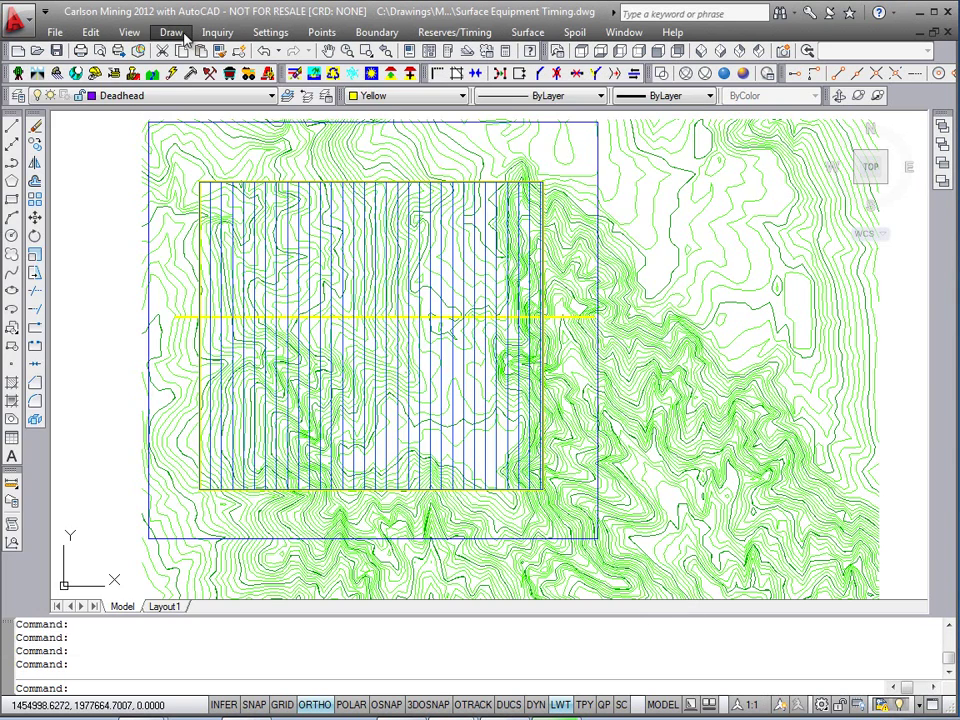
Place a standard text of height 5 at the midpoint of the westernmost pit's north edge, with the default east rotation
click(172, 32)
mouse_move(193, 144)
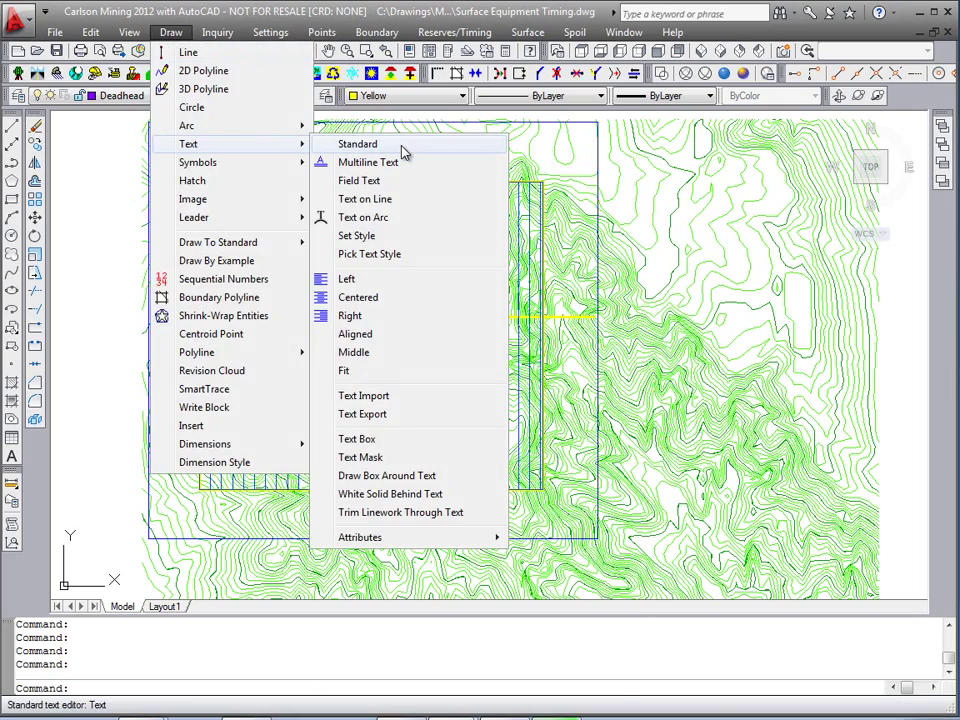
click(396, 146)
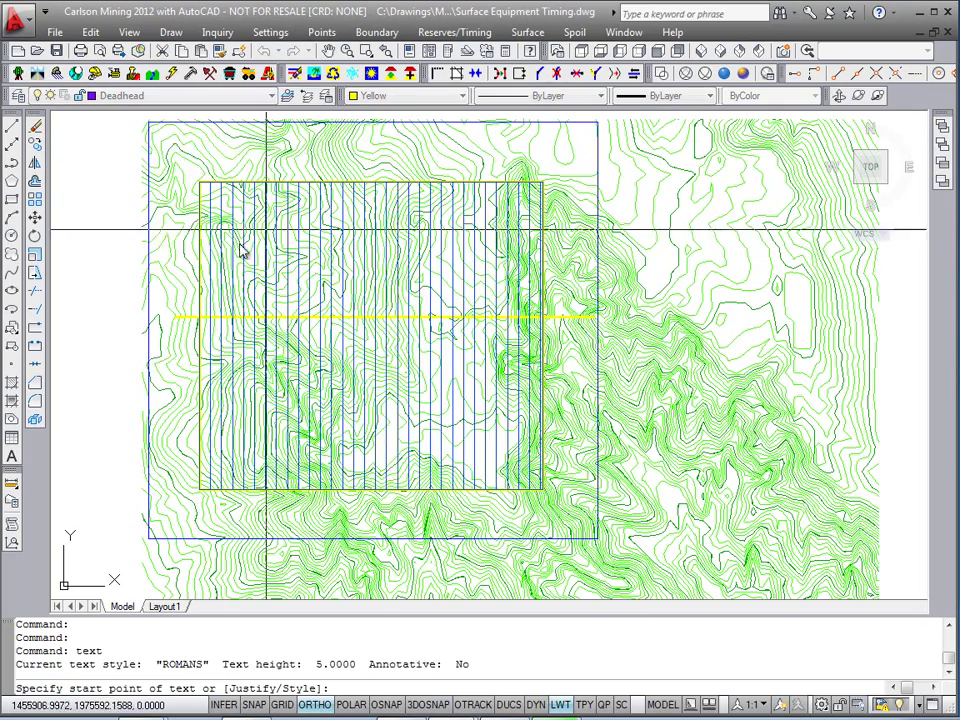
scroll(229, 222, up, 5)
scroll(251, 165, down, 4)
scroll(253, 160, up, 8)
shift+right_click(240, 153)
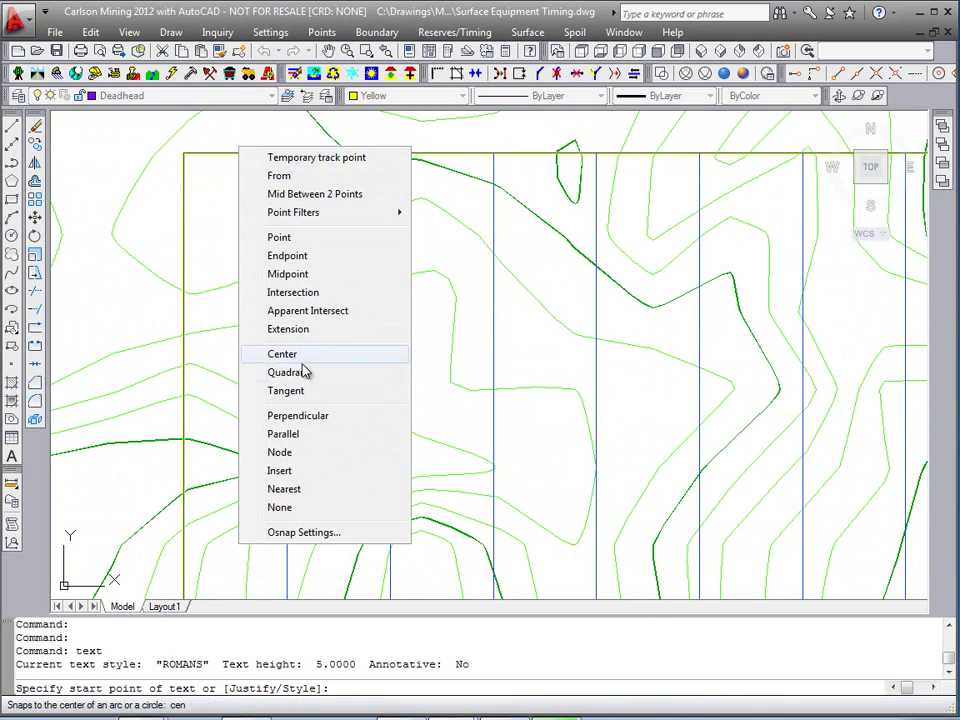
click(296, 273)
click(238, 156)
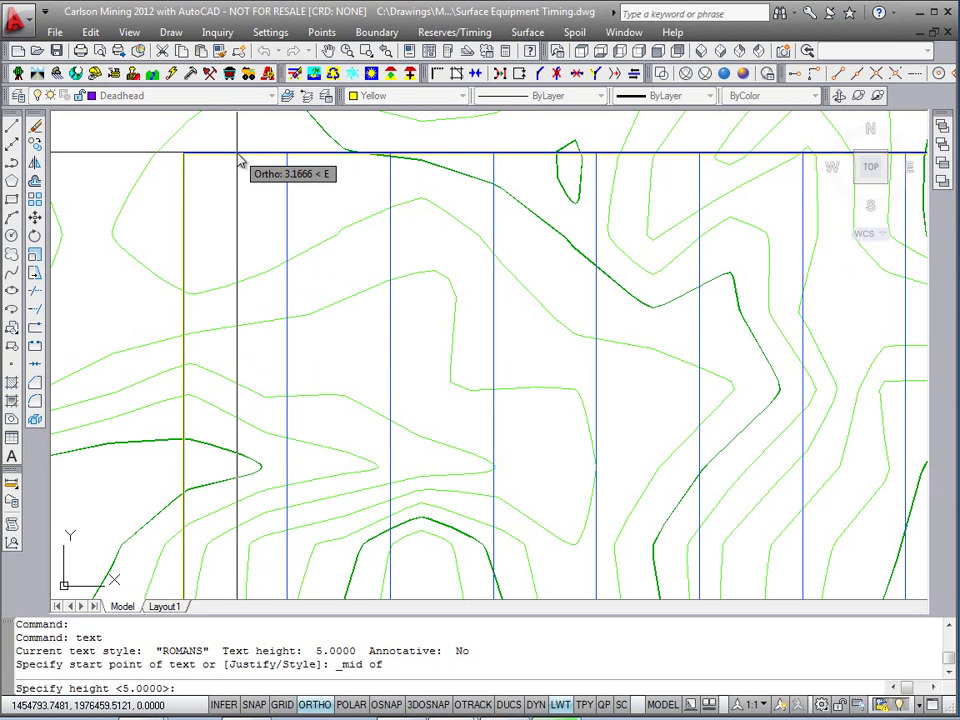
key(Return)
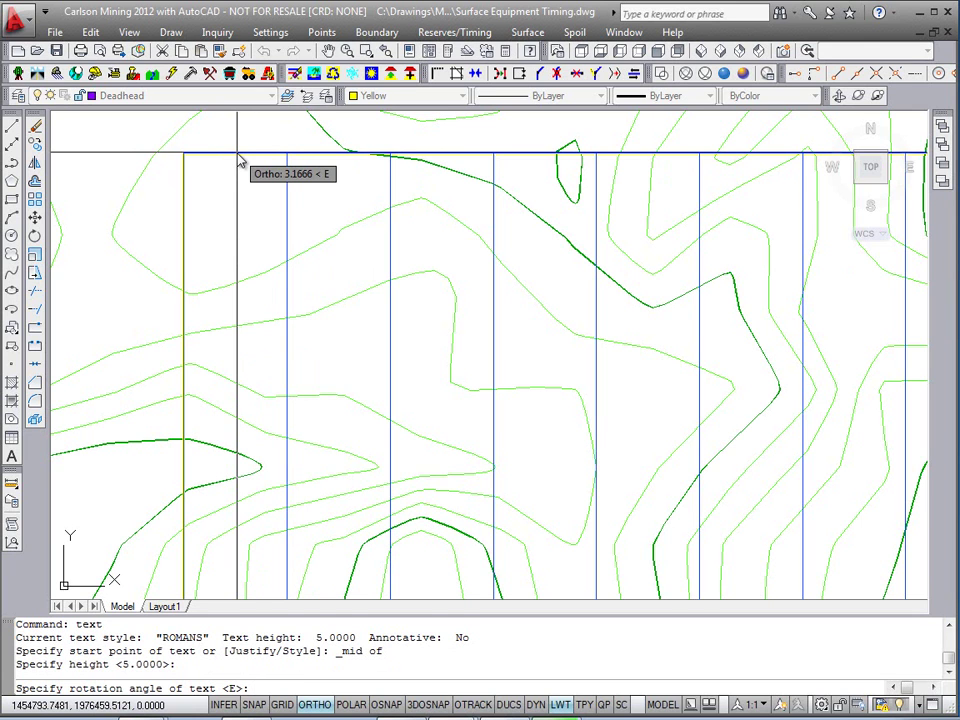
key(Return)
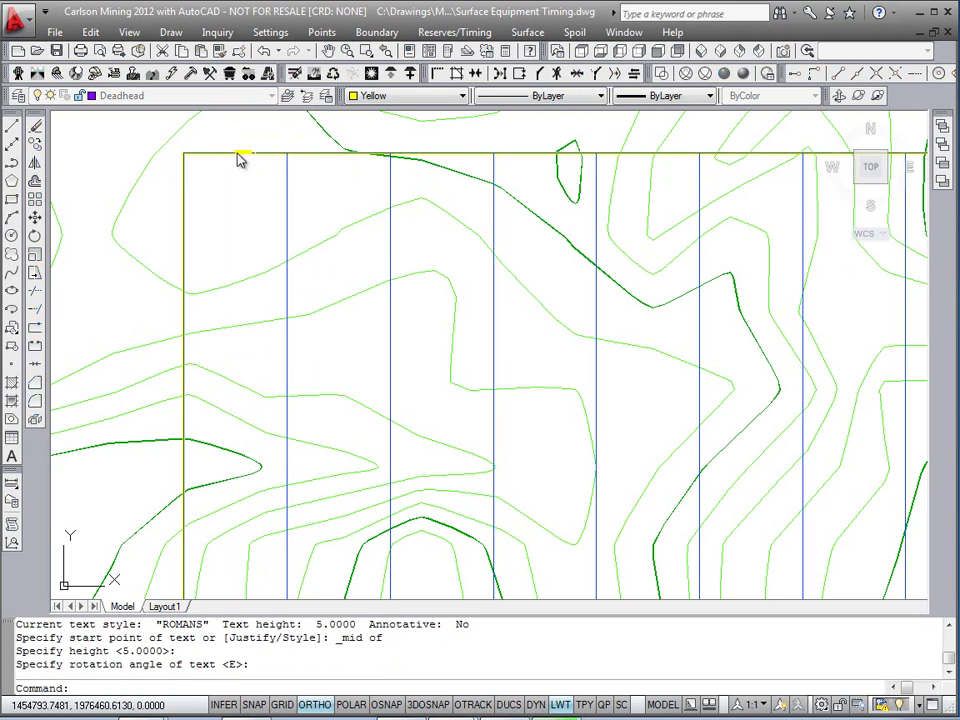
Set the colour of the text on the westernmost pit's north edge to ByLayer
scroll(240, 158, up, 3)
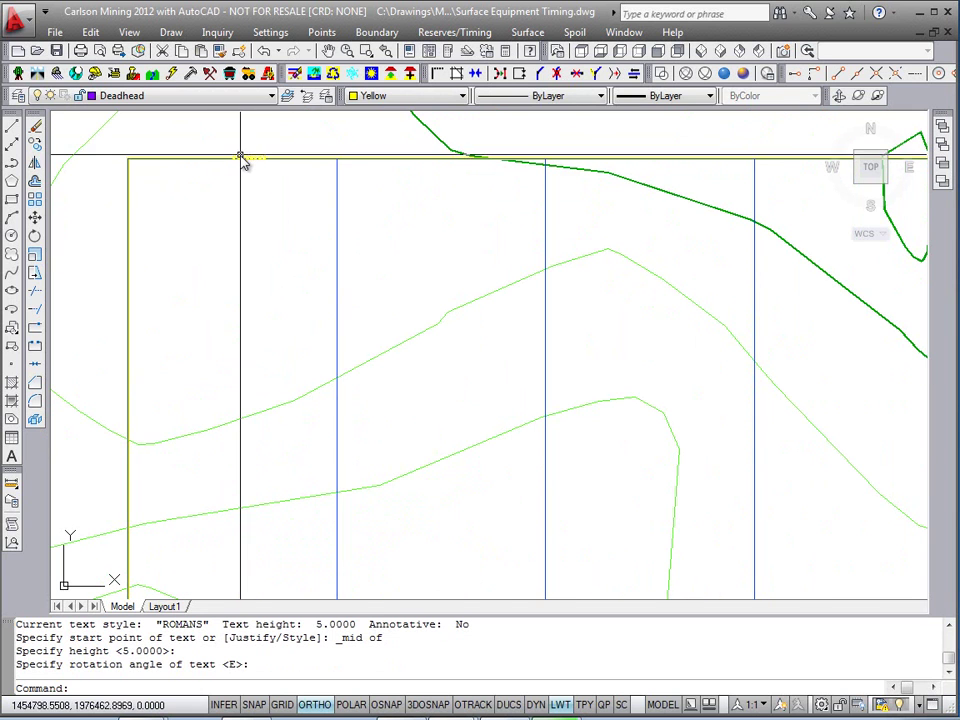
click(240, 158)
click(443, 96)
click(443, 110)
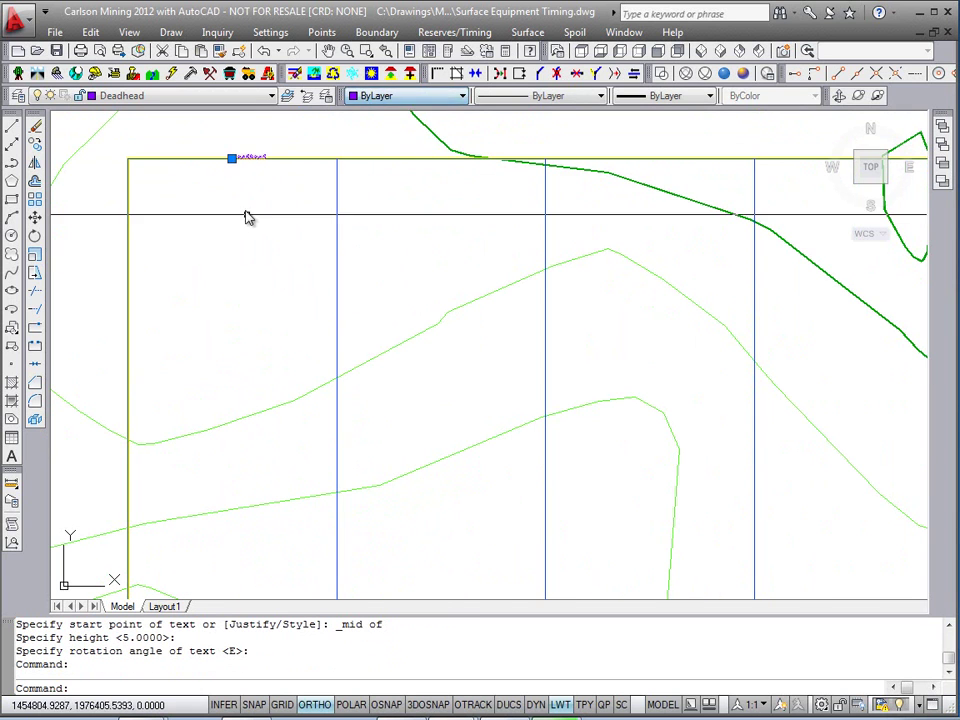
Start copying the Deadhead text on the westernmost pit, using the midpoint of that pit's north edge as base point
key(Escape)
key(Escape)
scroll(279, 197, up, 2)
middle_drag(279, 197, 343, 358)
scroll(318, 320, up, 2)
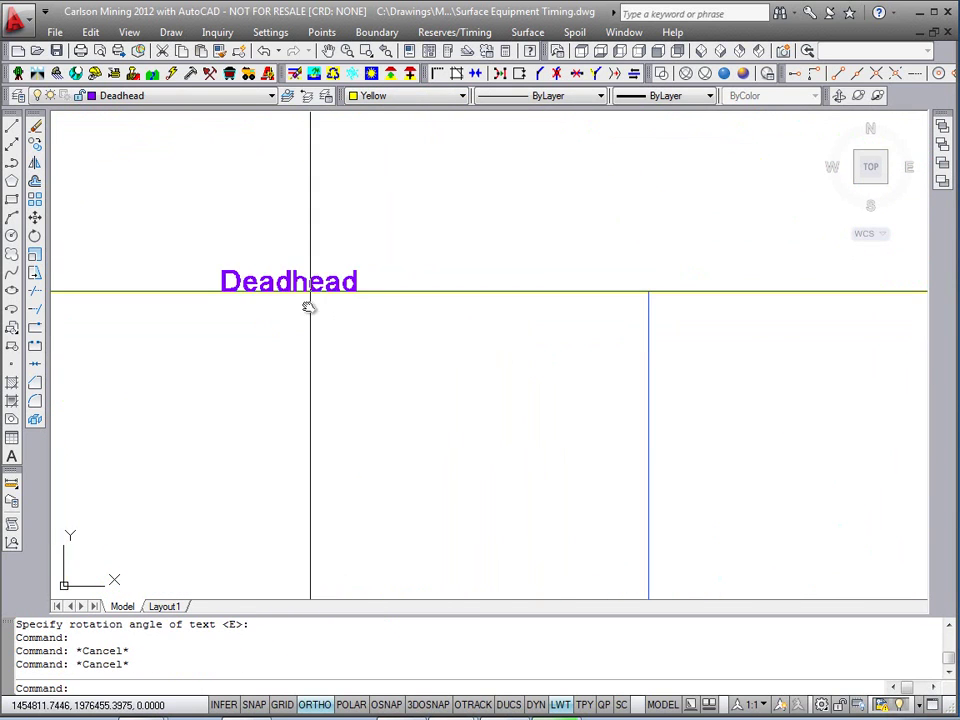
click(216, 291)
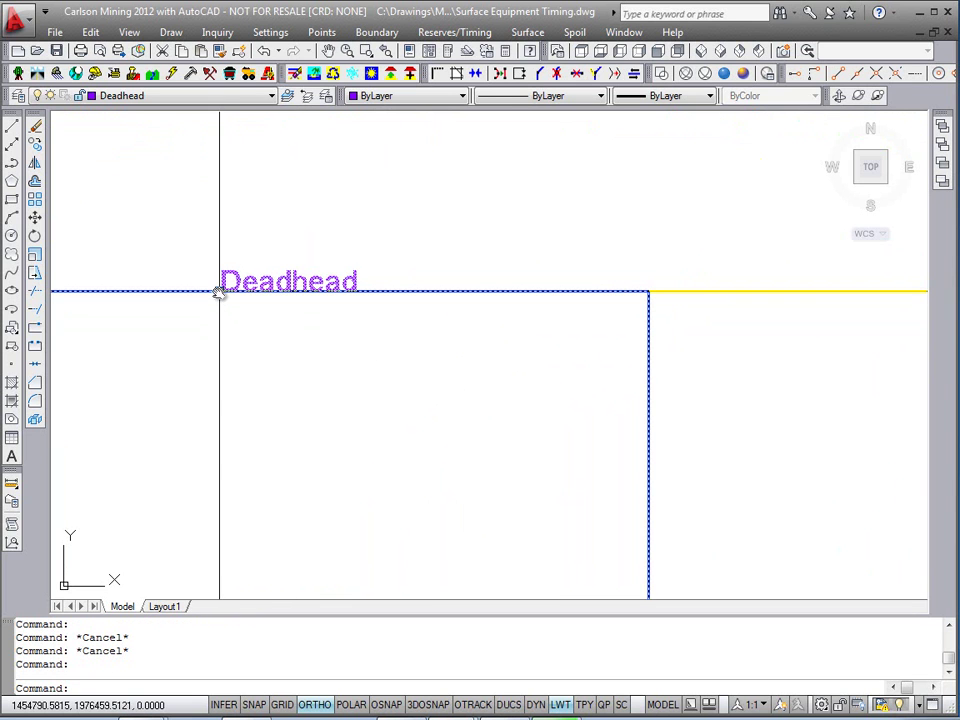
click(216, 291)
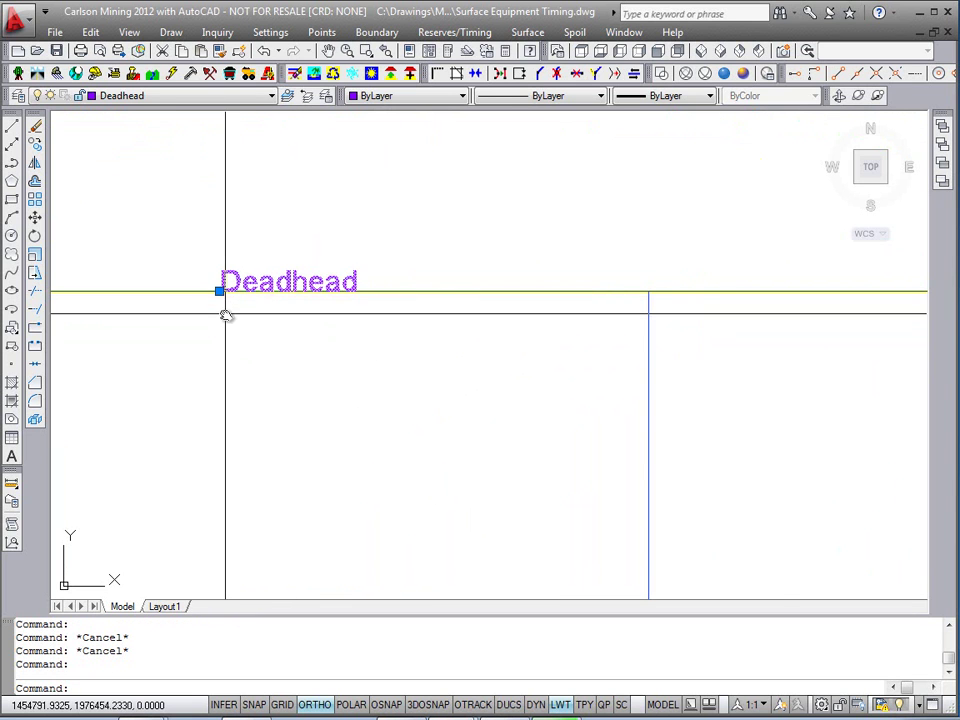
middle_drag(225, 315, 364, 304)
scroll(359, 316, down, 4)
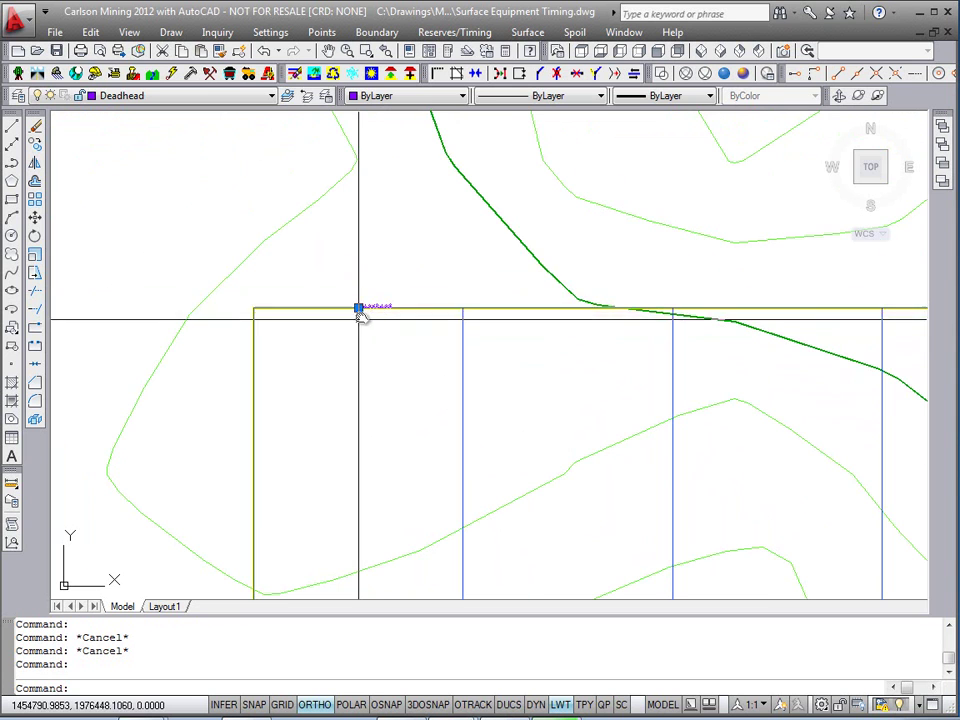
click(38, 146)
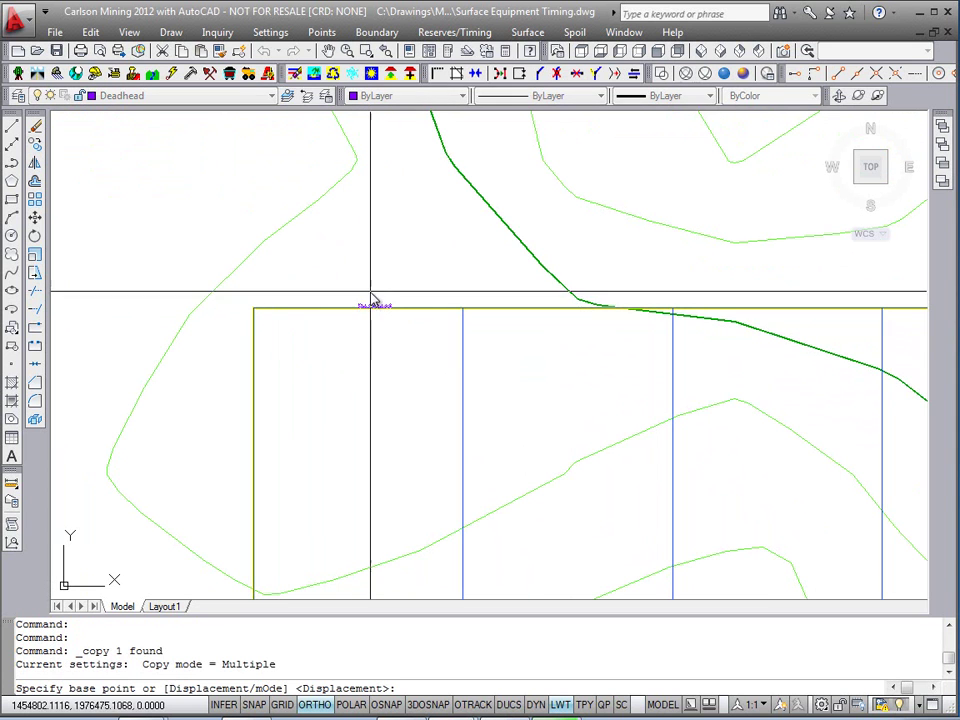
shift+right_click(366, 312)
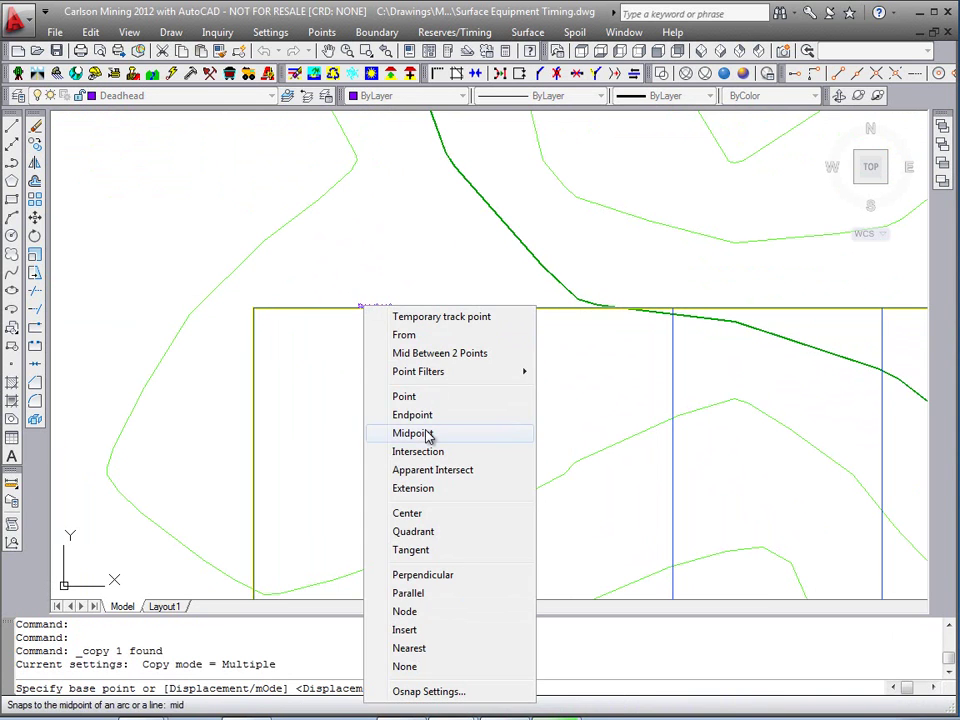
click(427, 433)
click(372, 314)
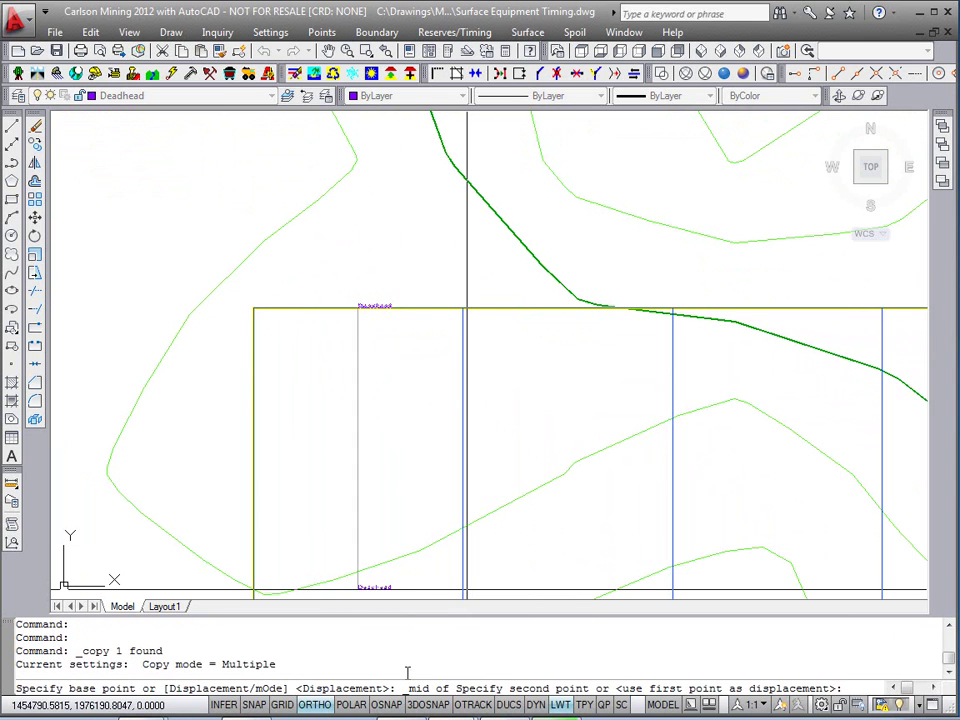
Turn on running object snap with the Endpoint and Midpoint modes active
click(388, 705)
right_click(388, 705)
click(430, 673)
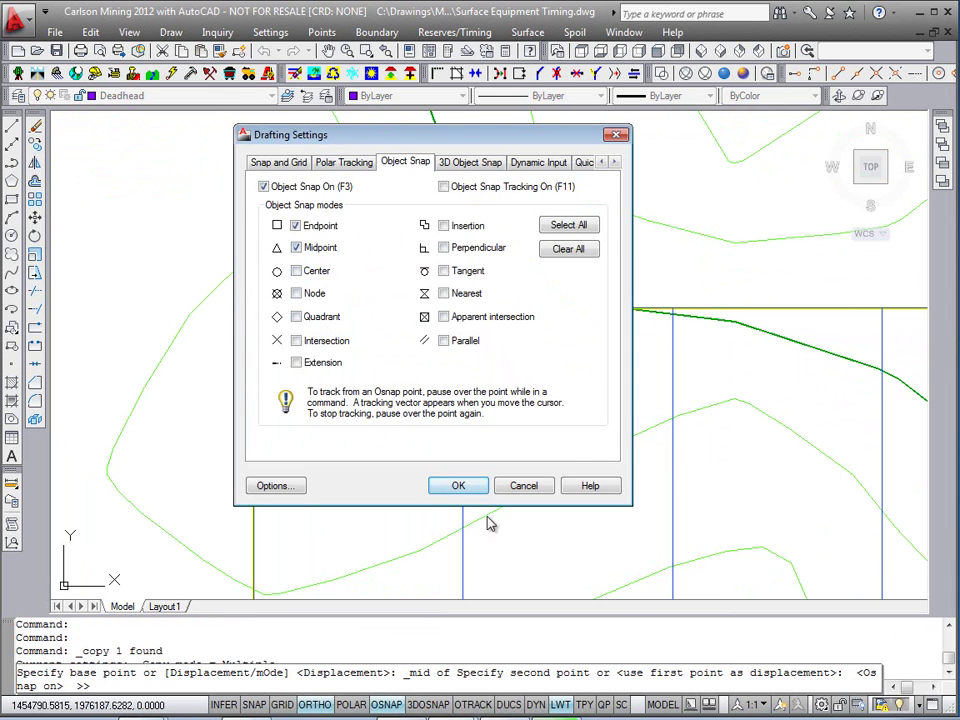
click(463, 487)
Place copies of the Deadhead text at the north-edge midpoints of the next five pits to the east and finish copying
click(568, 314)
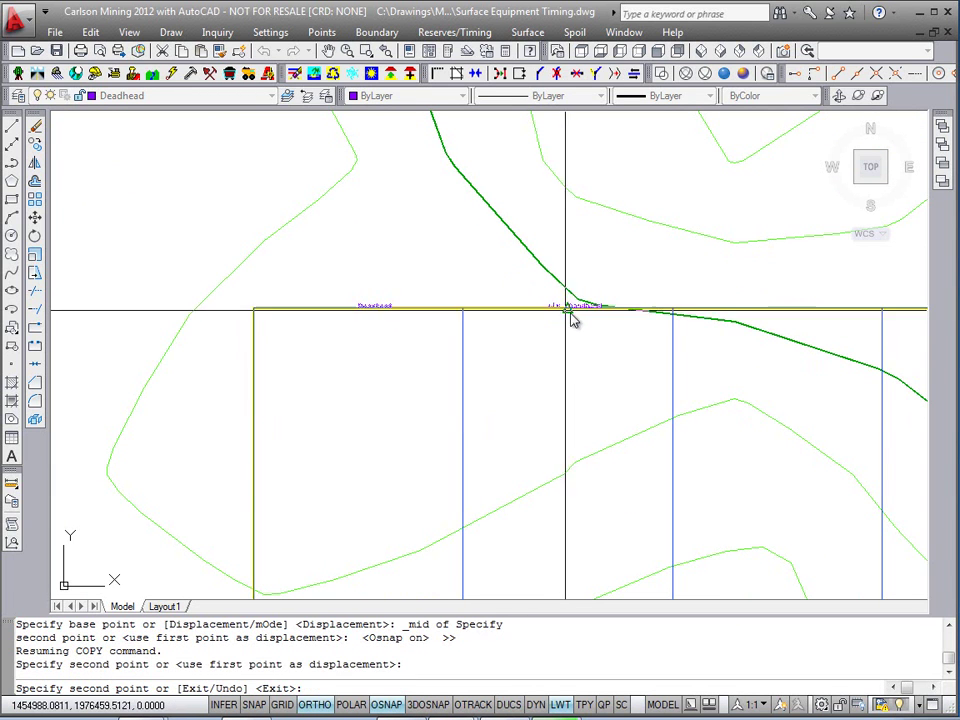
click(786, 326)
middle_drag(743, 326, 288, 368)
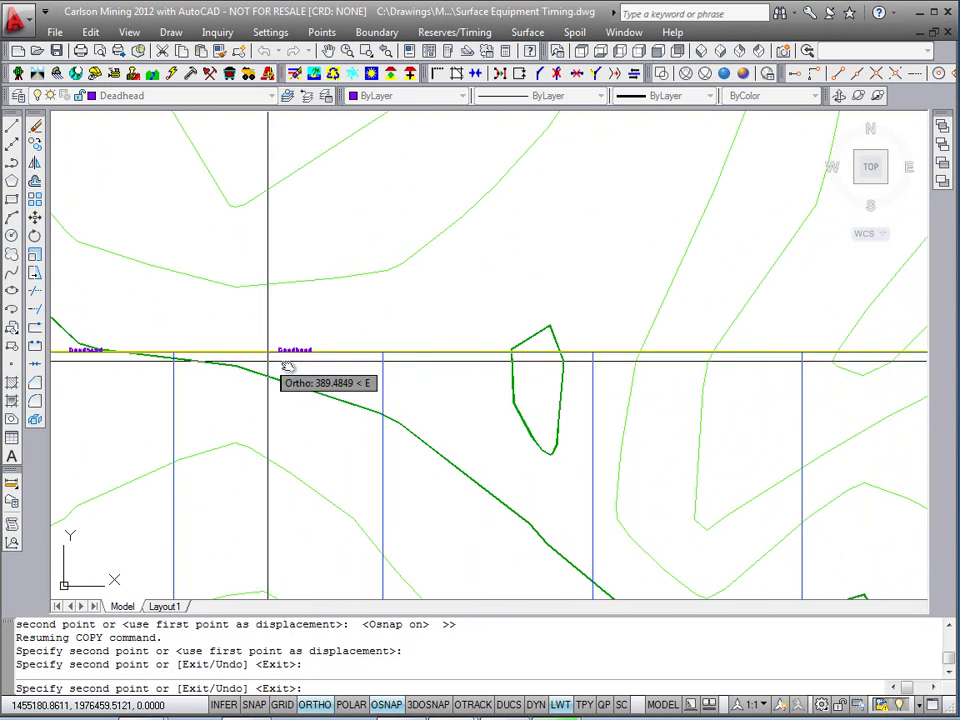
click(495, 350)
click(697, 350)
middle_drag(771, 356, 288, 374)
scroll(436, 371, up, 5)
middle_drag(388, 369, 340, 367)
click(518, 366)
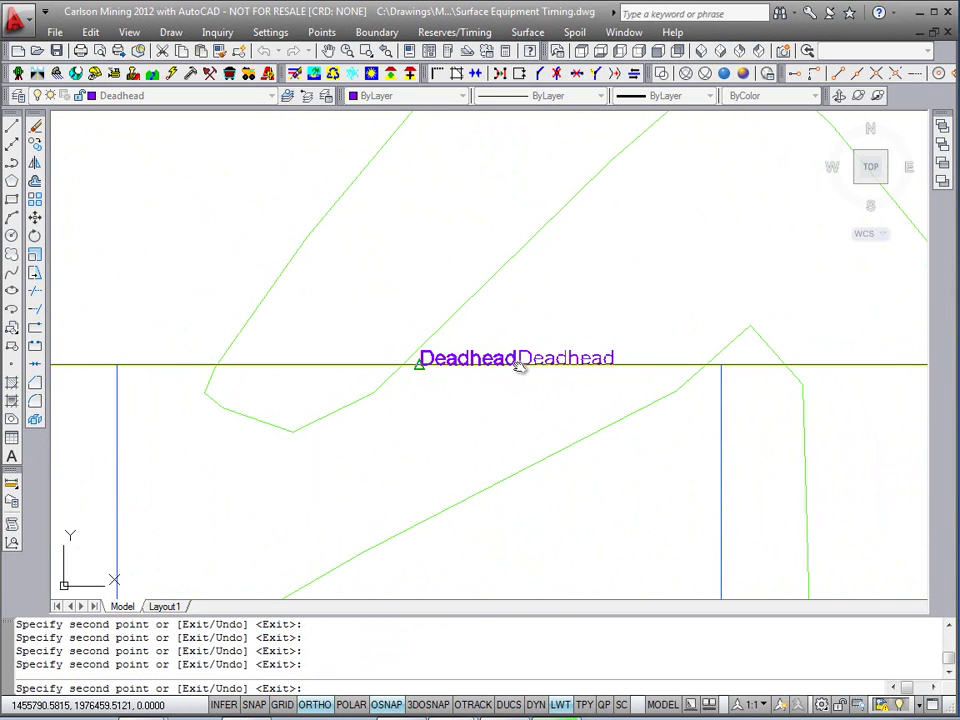
right_click(523, 369)
click(561, 379)
Examine the Deadhead labels along the north edge of the pits and their position on the pit boundaries
scroll(527, 380, down, 2)
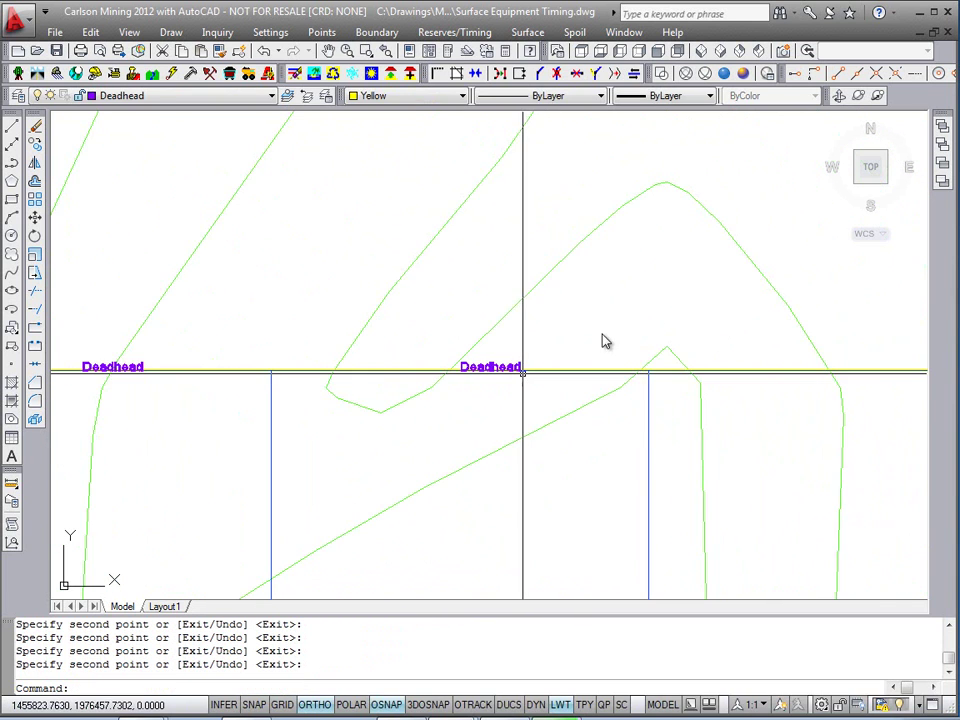
scroll(510, 305, down, 4)
scroll(279, 311, up, 6)
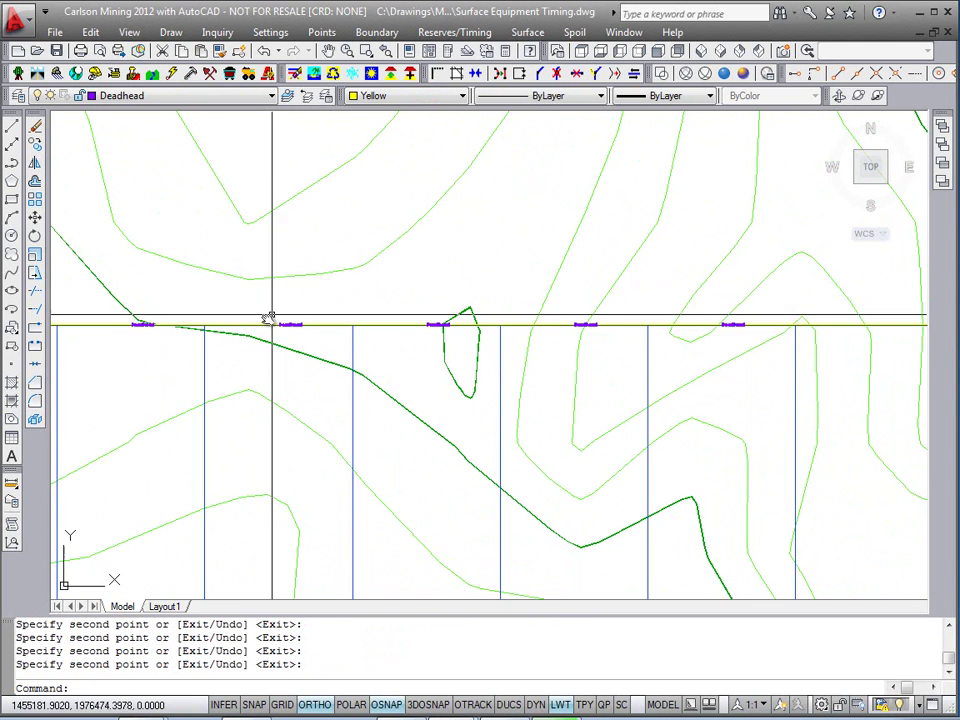
click(315, 270)
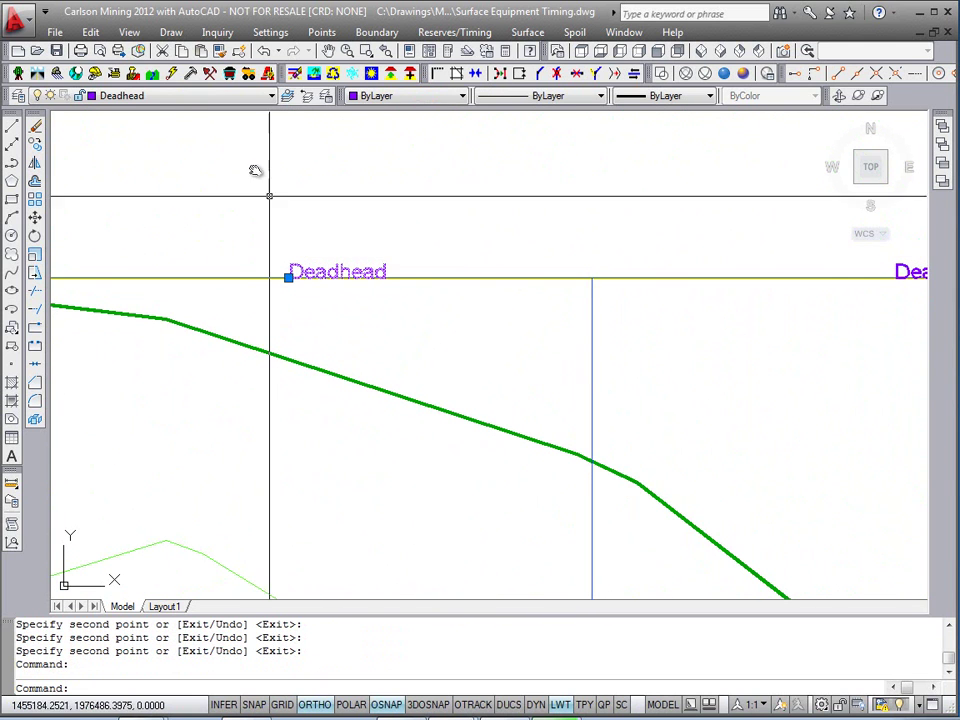
scroll(412, 297, down, 6)
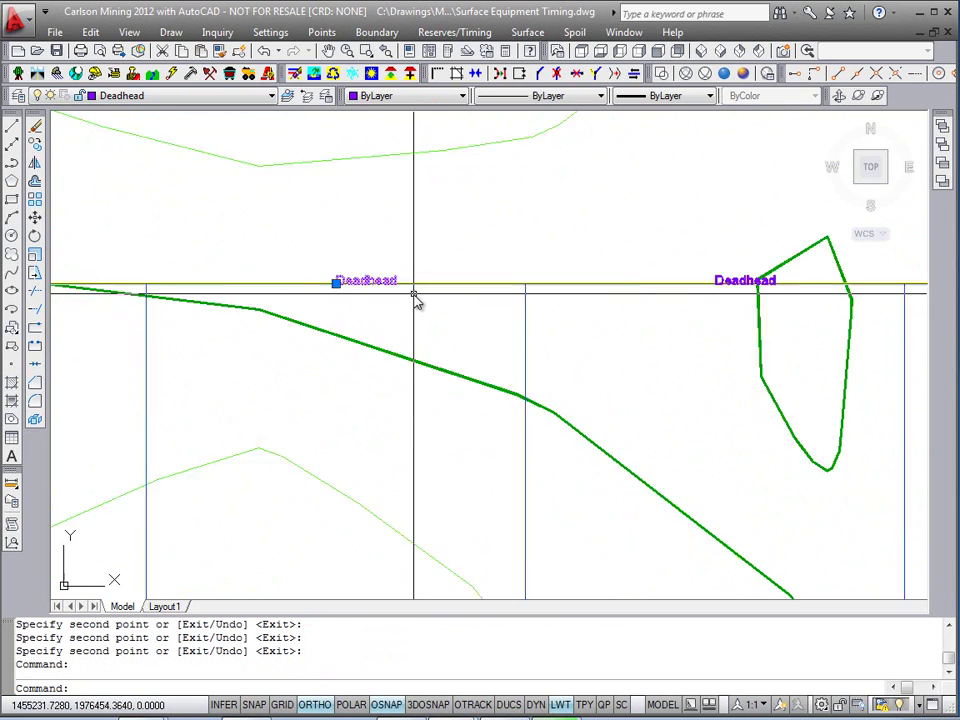
scroll(405, 300, down, 4)
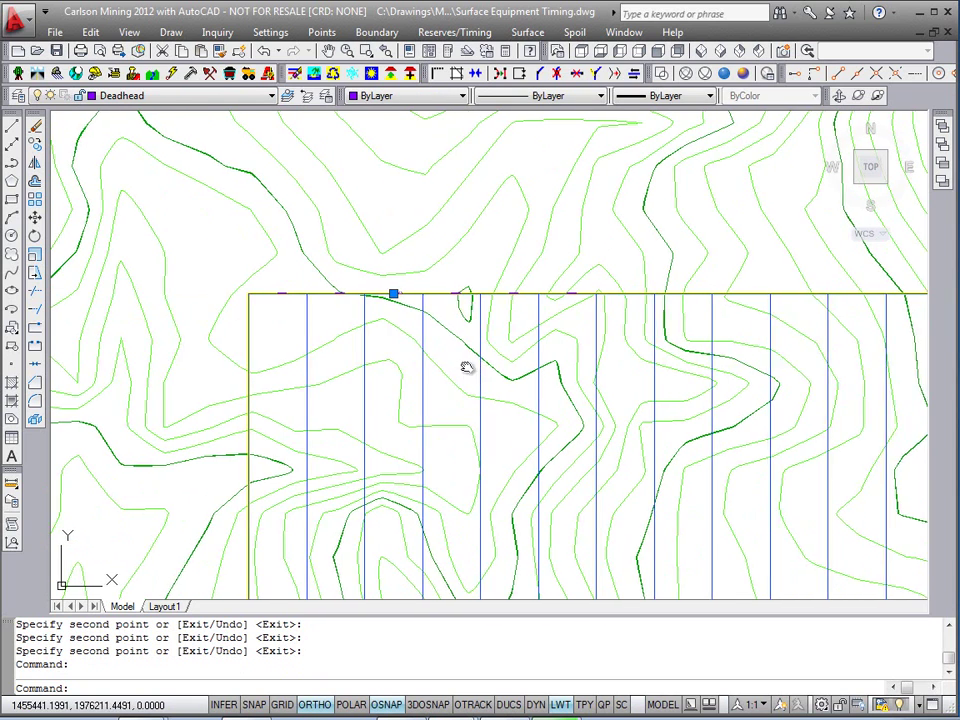
key(Escape)
key(Escape)
scroll(357, 290, up, 6)
scroll(610, 388, up, 3)
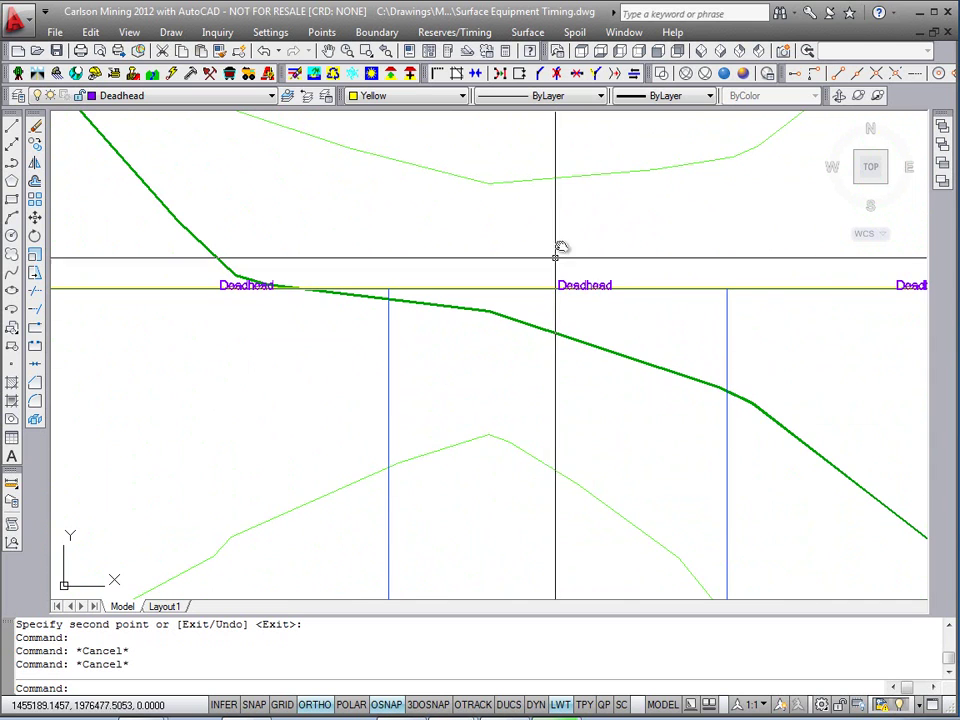
scroll(589, 425, down, 6)
scroll(589, 425, down, 2)
middle_drag(594, 424, 401, 296)
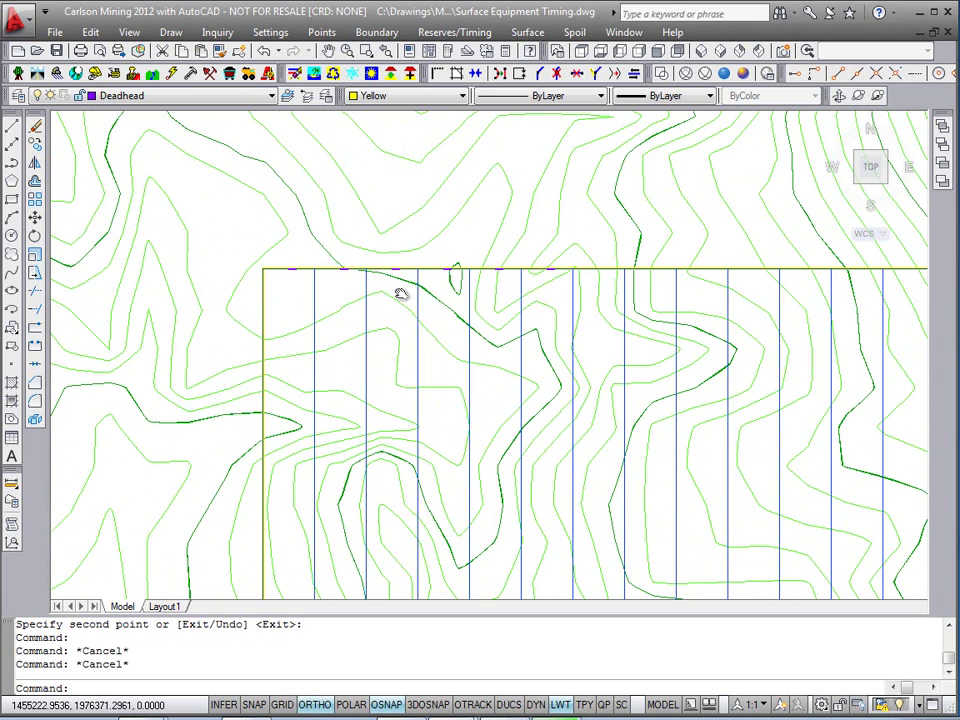
Open Timing project.mpd in the Timing Project Manager
click(460, 33)
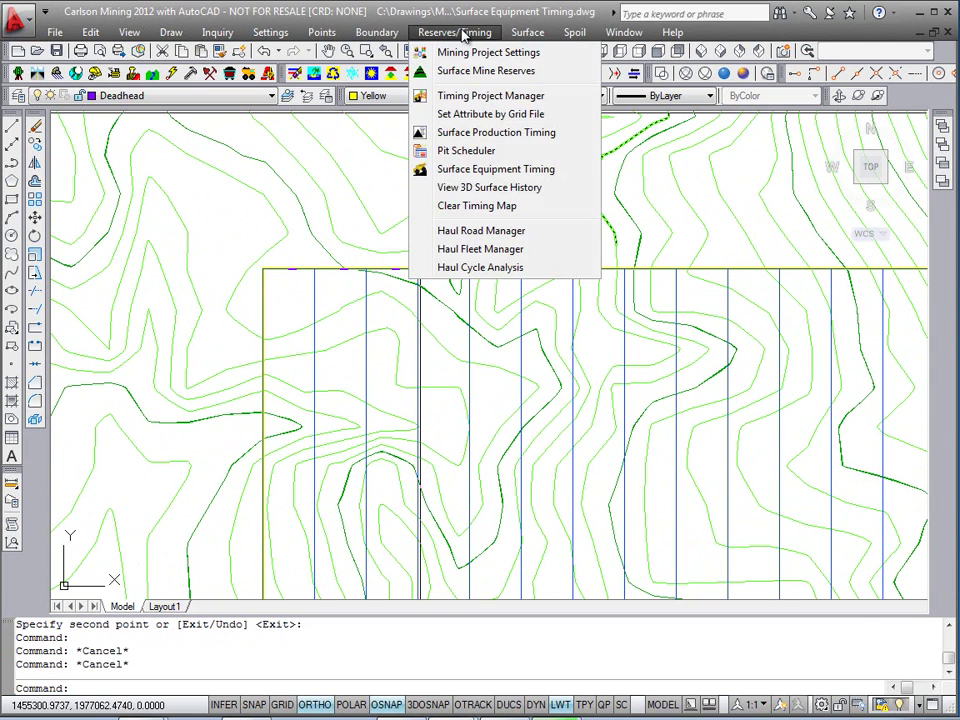
click(469, 95)
drag(463, 138, 457, 134)
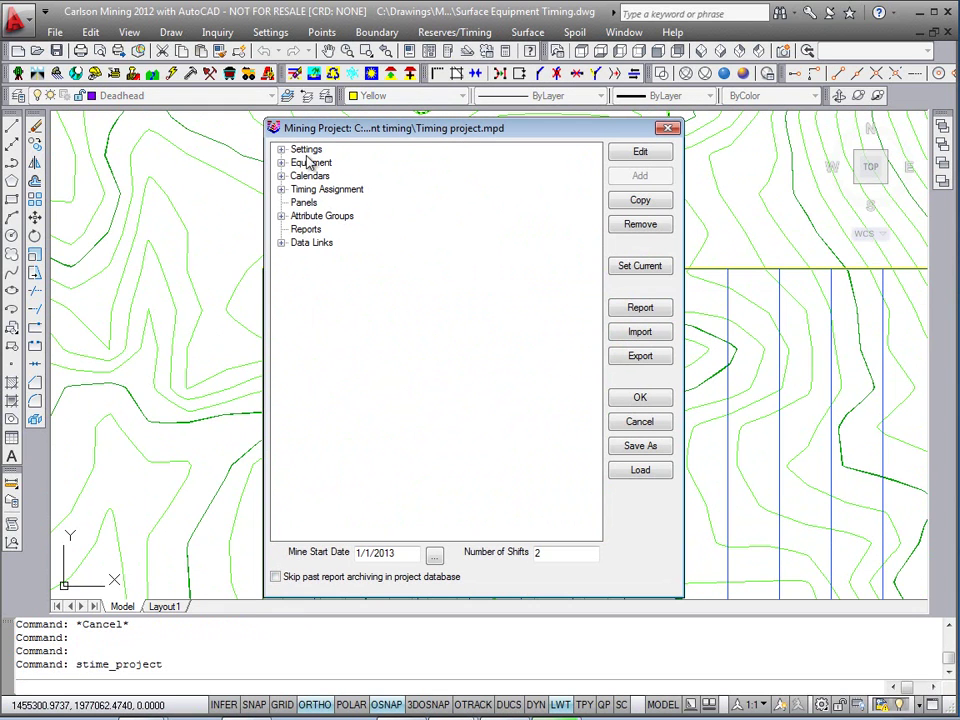